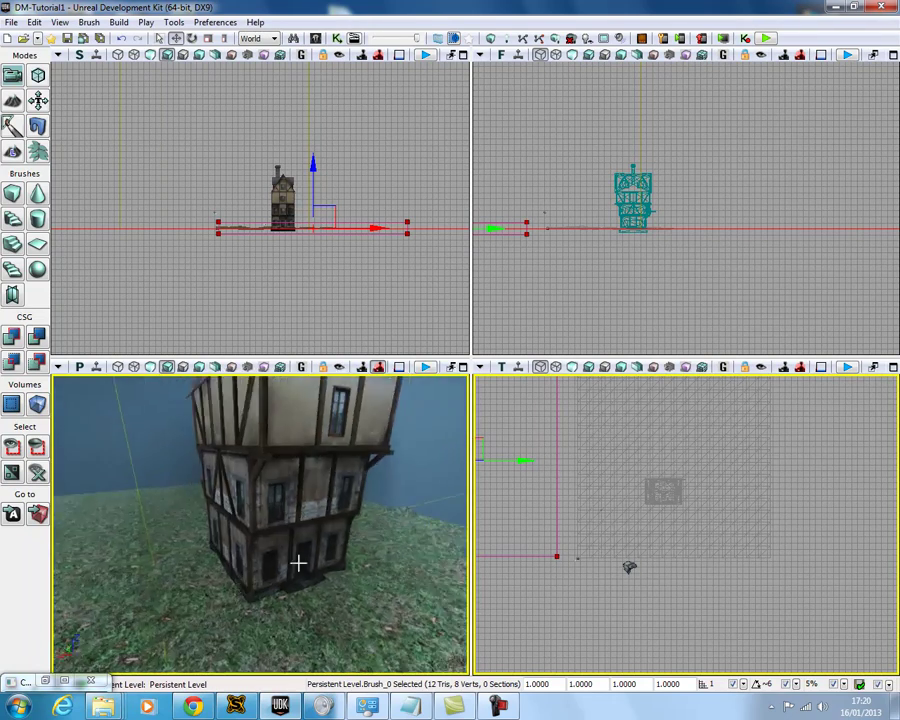
Step: Examine the terrain's edges and the existing builder brush around the house in the perspective view
left_click_drag(468, 565, 368, 524)
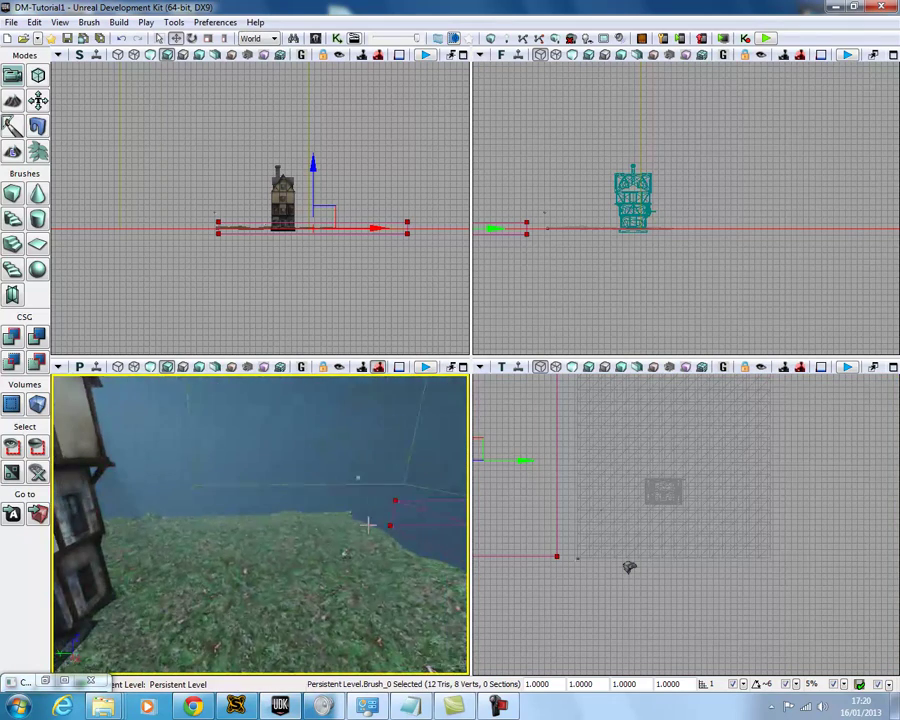
mouse_move(322, 531)
right_mouse_down()
mouse_move(315, 554)
mouse_move(469, 534)
mouse_move(287, 561)
right_mouse_up()
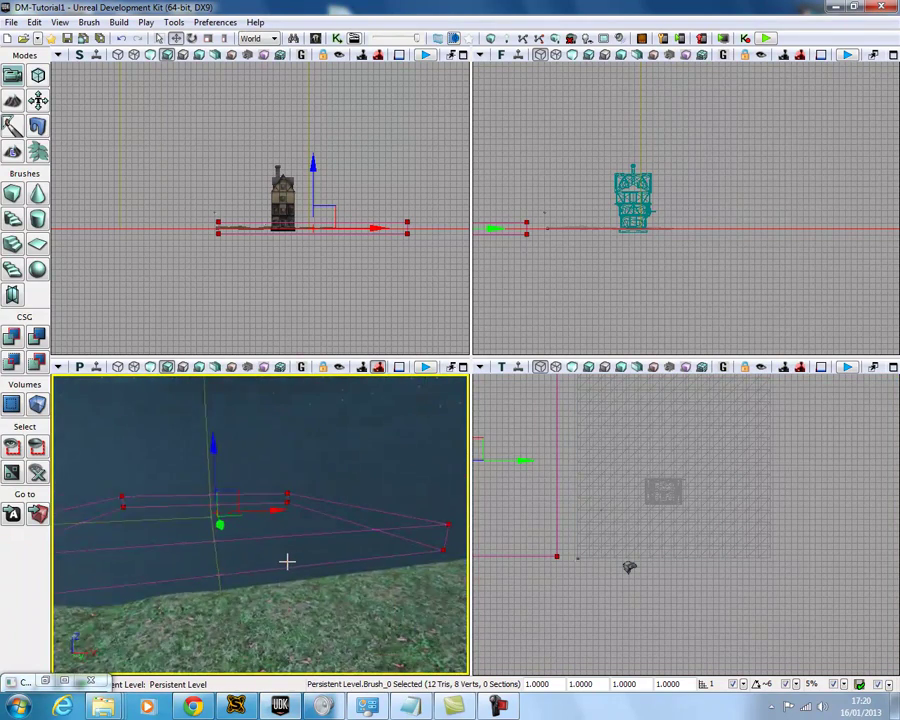
left_click_drag(287, 561, 468, 547)
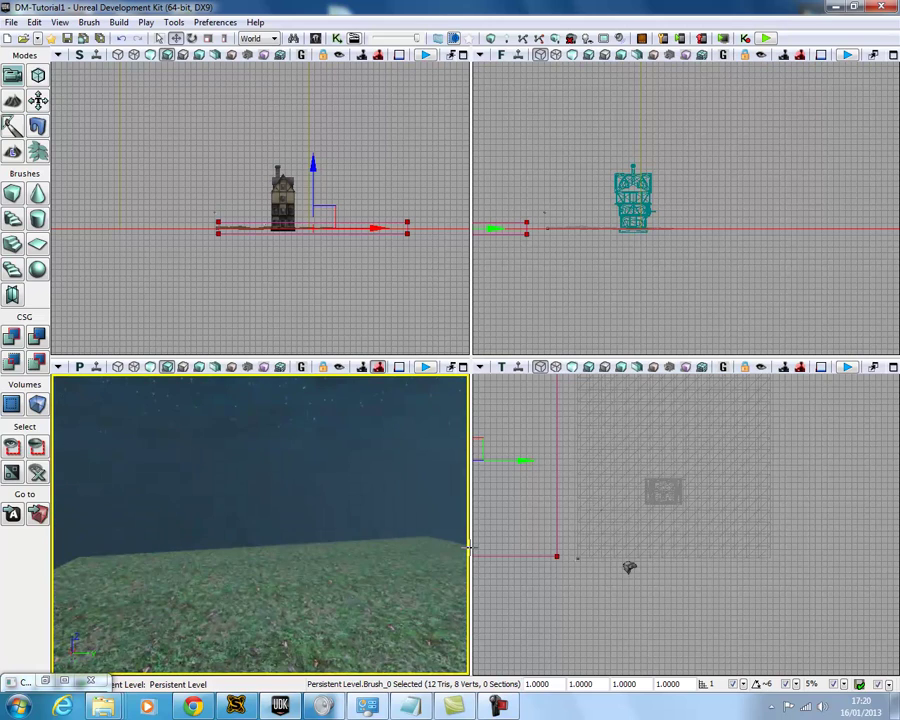
mouse_move(274, 556)
left_mouse_down()
mouse_move(274, 545)
mouse_move(203, 536)
mouse_move(48, 588)
mouse_move(44, 532)
mouse_move(174, 560)
mouse_move(285, 557)
mouse_move(269, 532)
mouse_move(285, 526)
mouse_move(203, 526)
left_mouse_up()
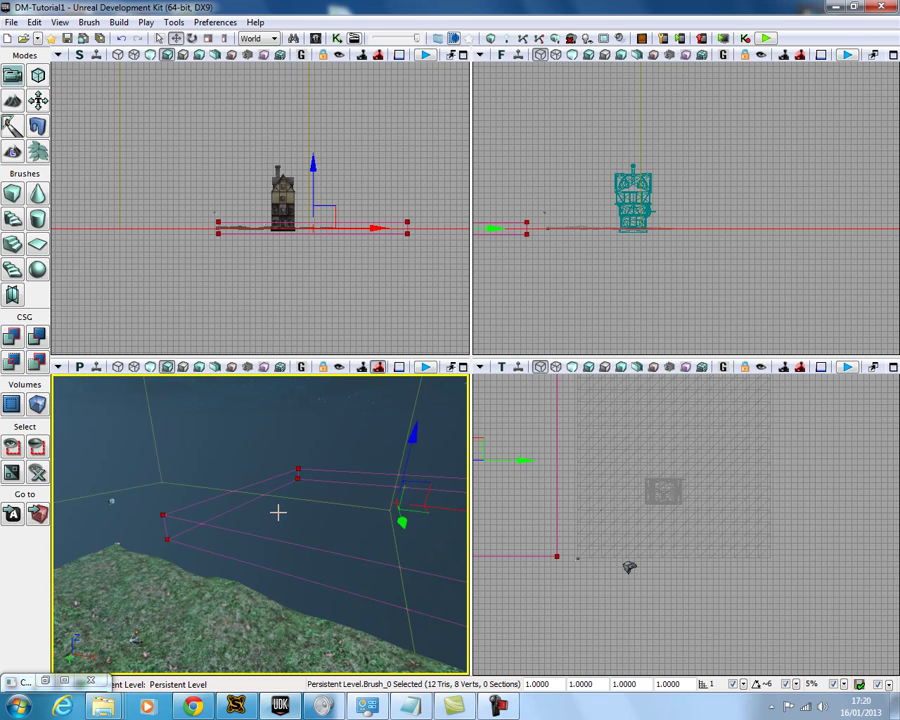
mouse_move(279, 512)
right_mouse_down()
mouse_move(473, 507)
mouse_move(467, 496)
right_mouse_up()
mouse_move(466, 494)
left_mouse_down()
mouse_move(198, 491)
mouse_move(84, 518)
mouse_move(57, 500)
mouse_move(60, 490)
mouse_move(52, 511)
mouse_move(95, 515)
left_mouse_up()
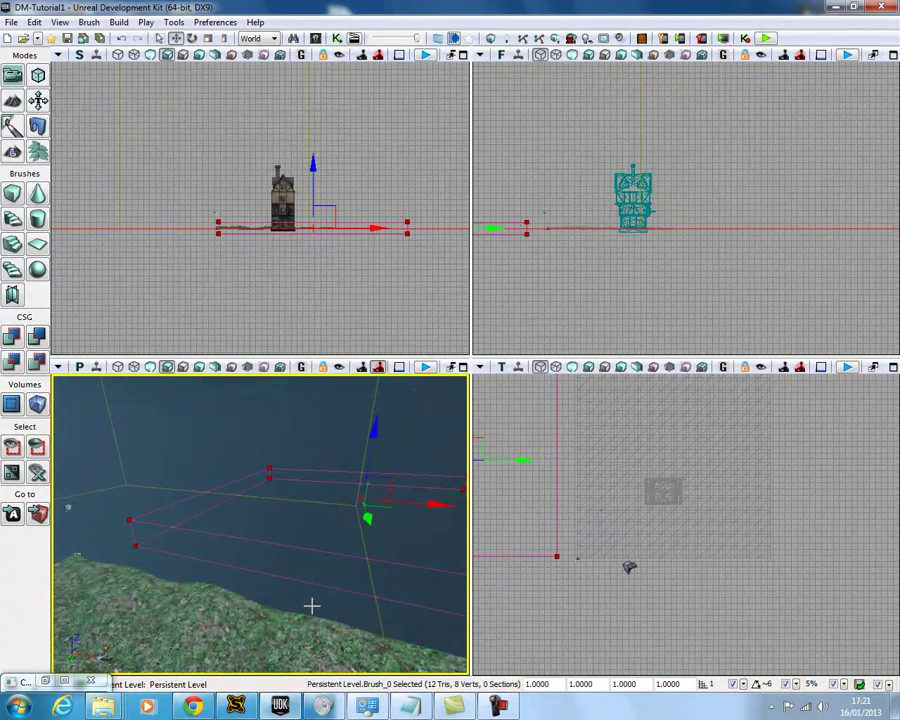
right_click_drag(312, 602, 414, 565)
mouse_move(414, 565)
middle_mouse_down()
mouse_move(317, 679)
mouse_move(199, 679)
middle_mouse_up()
mouse_move(200, 678)
left_mouse_down()
mouse_move(128, 676)
mouse_move(128, 593)
left_mouse_up()
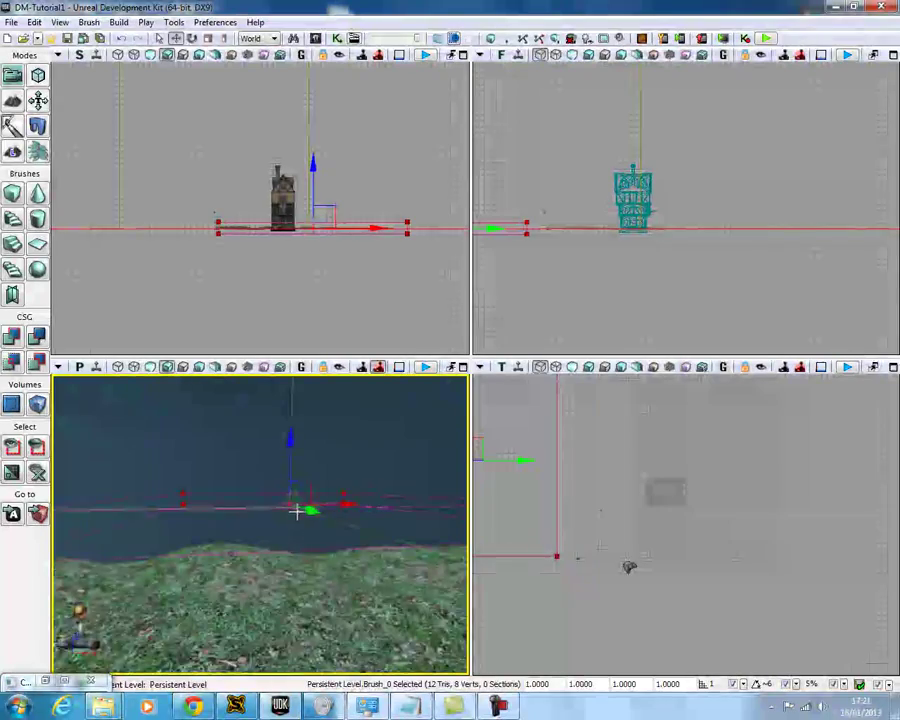
right_click_drag(297, 510, 262, 564)
middle_click_drag(262, 564, 467, 391)
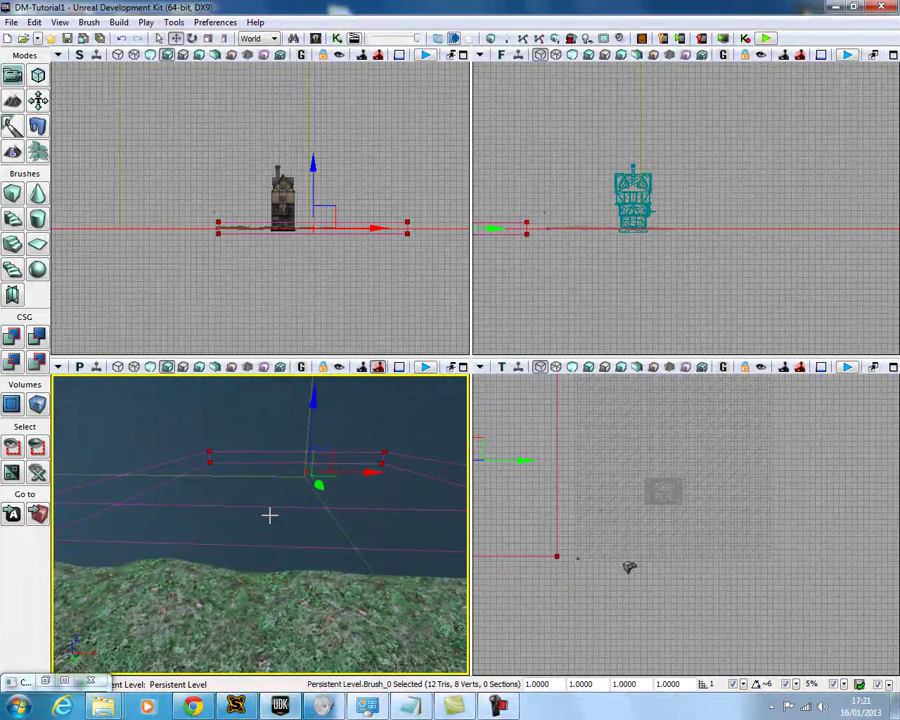
mouse_move(317, 490)
left_mouse_down()
mouse_move(263, 510)
mouse_move(394, 466)
left_mouse_up()
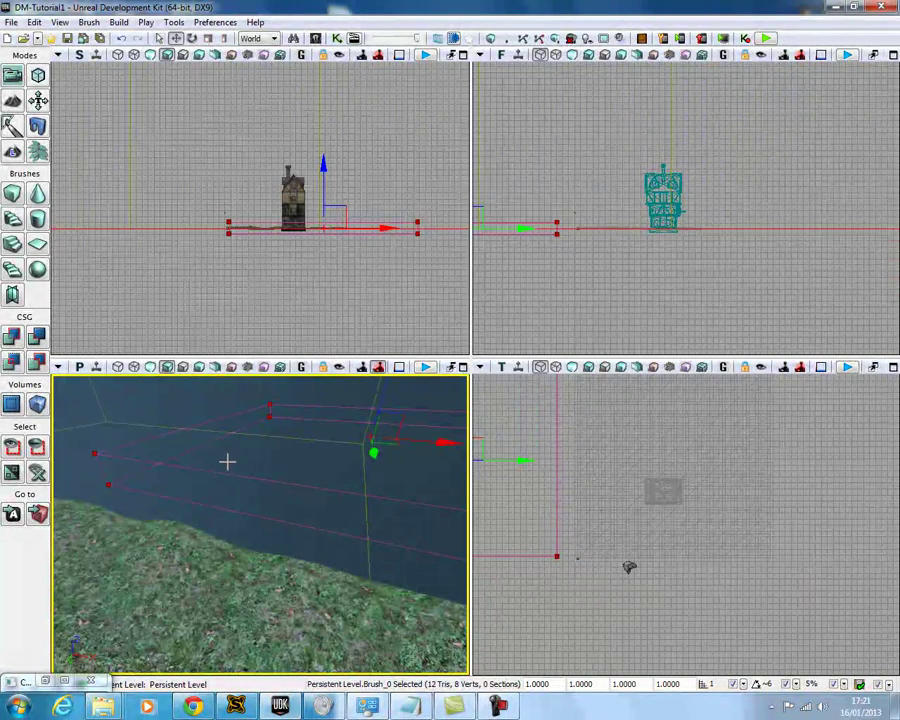
left_click_drag(229, 461, 71, 457)
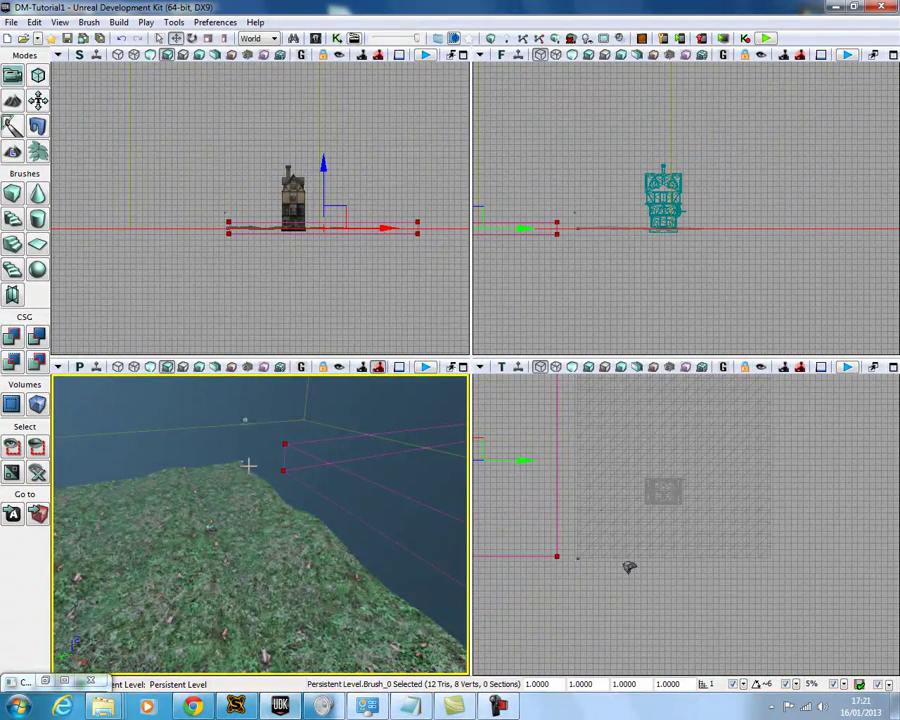
right_click_drag(237, 468, 54, 456)
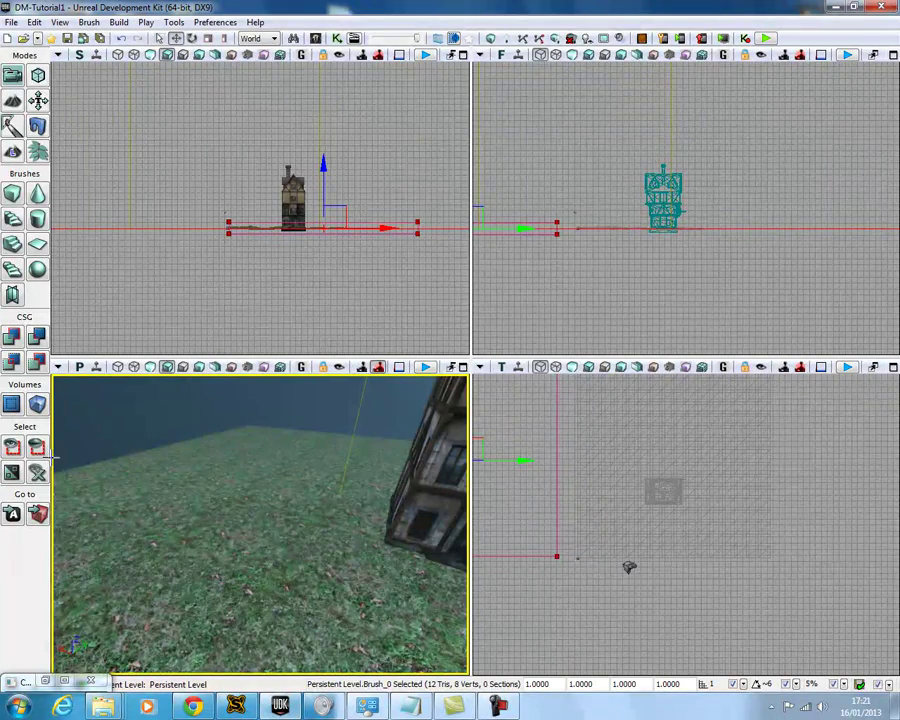
right_click_drag(262, 479, 267, 424)
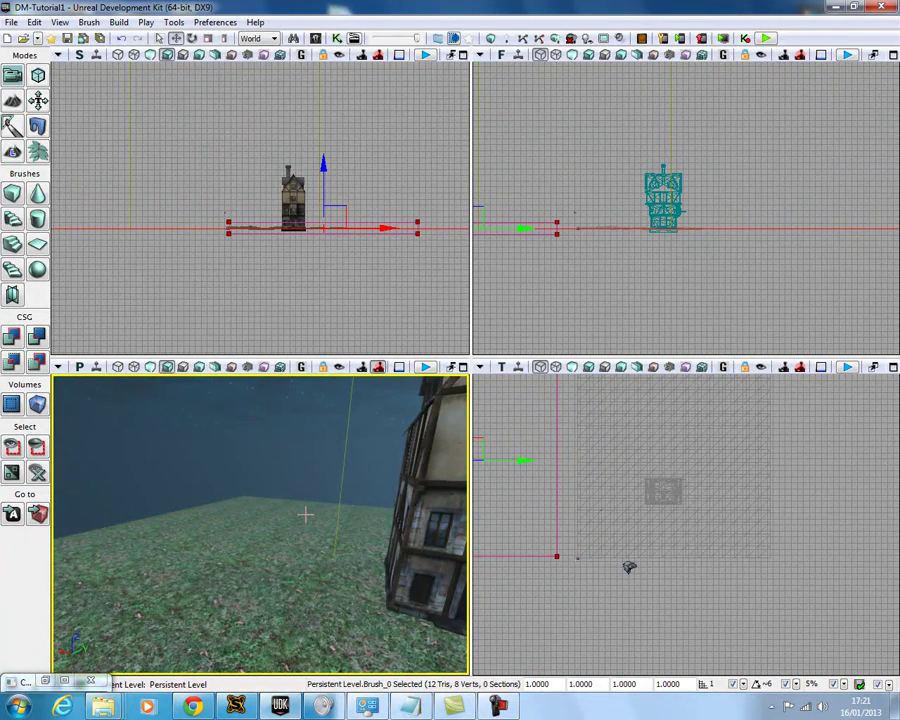
mouse_move(313, 526)
right_mouse_down()
mouse_move(469, 519)
mouse_move(467, 552)
mouse_move(466, 537)
mouse_move(372, 539)
mouse_move(600, 522)
right_mouse_up()
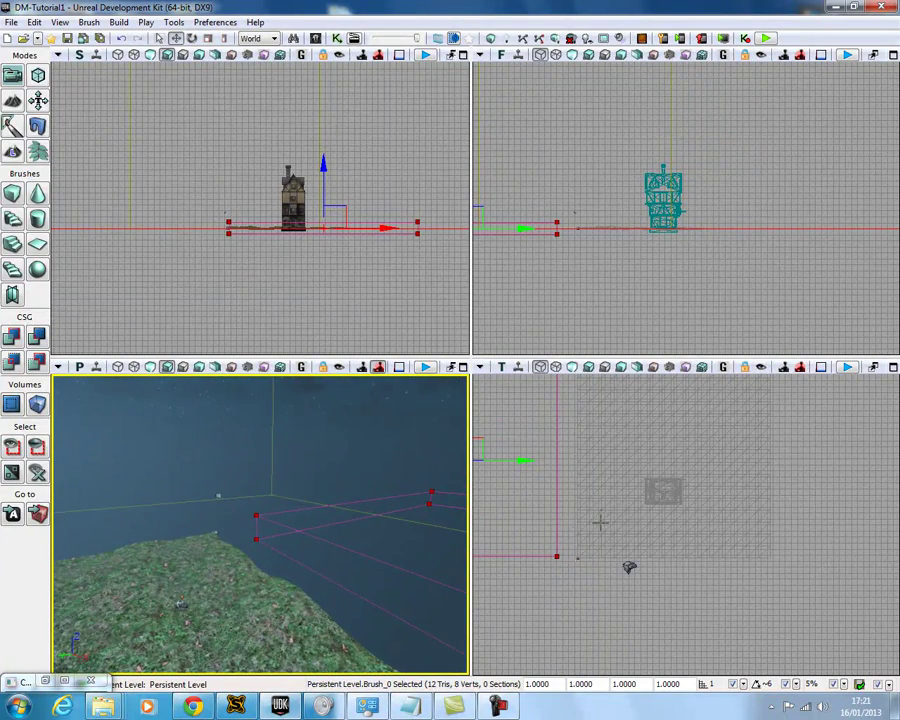
Step: Measure the length of the terrain's side in the top view
mouse_move(607, 486)
left_mouse_down()
mouse_move(613, 426)
mouse_move(579, 497)
mouse_move(605, 533)
left_mouse_up()
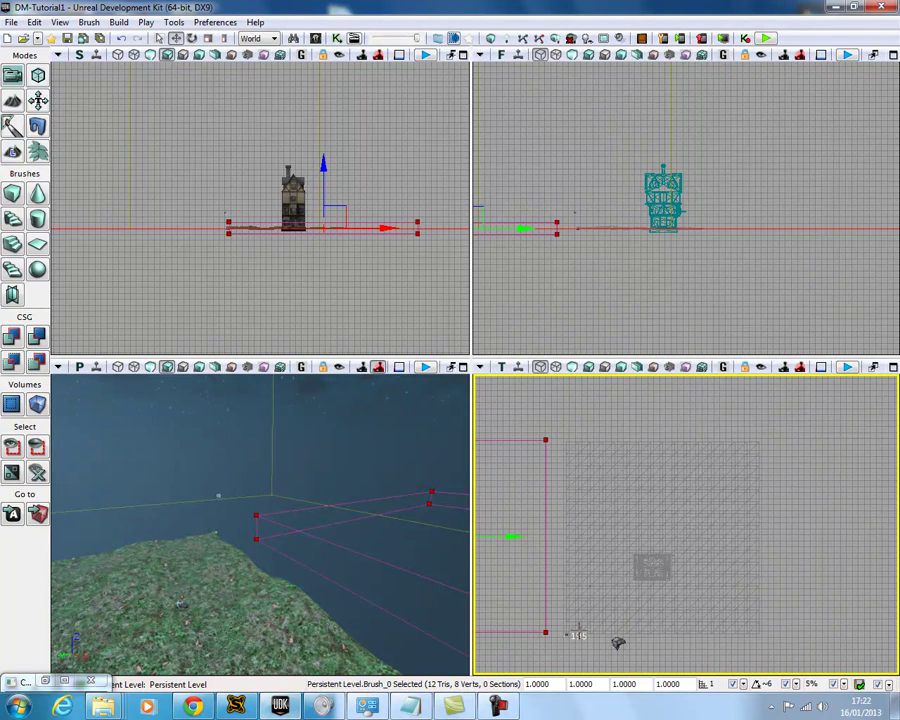
middle_click_drag(578, 622, 577, 440)
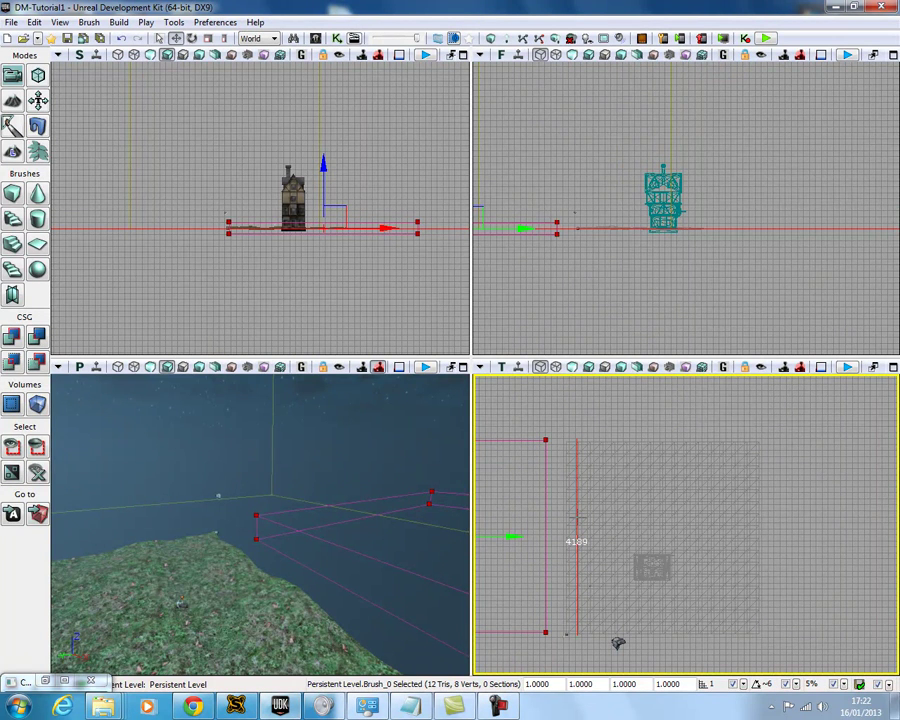
middle_click_drag(577, 516, 579, 516)
middle_click_drag(577, 608, 577, 608)
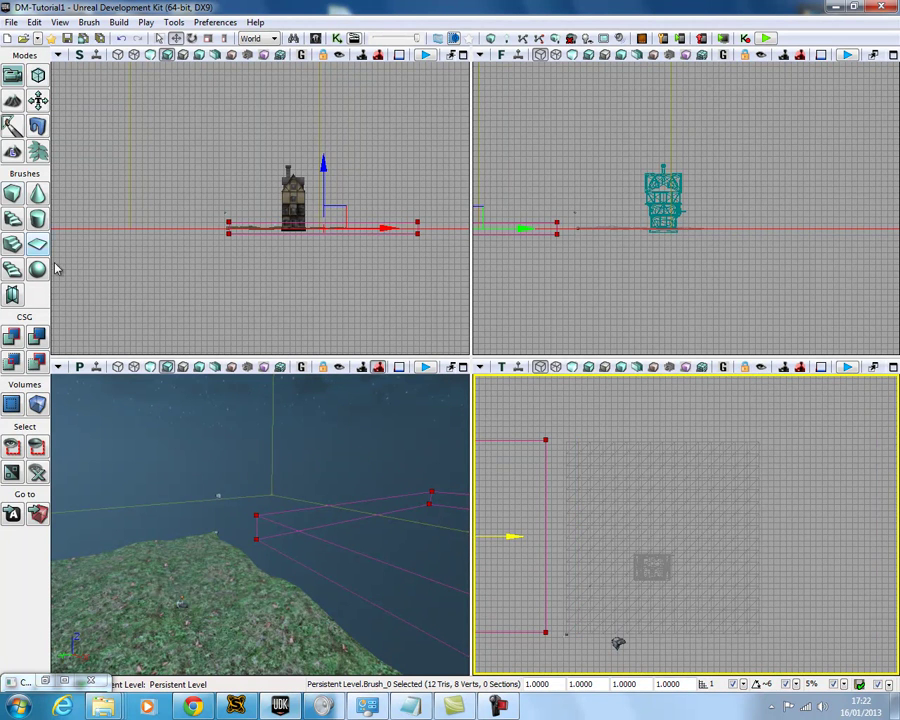
Step: Build a cube brush with X 4200, Y 32 and Z 256, and move it along Y onto the terrain's near edge
right_click(14, 196)
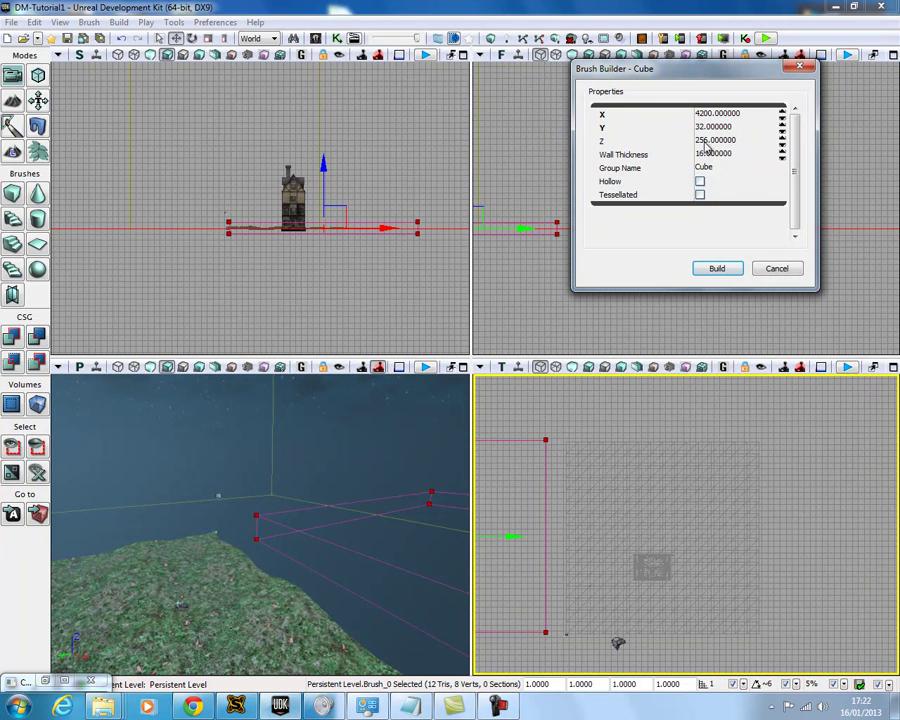
left_click(718, 269)
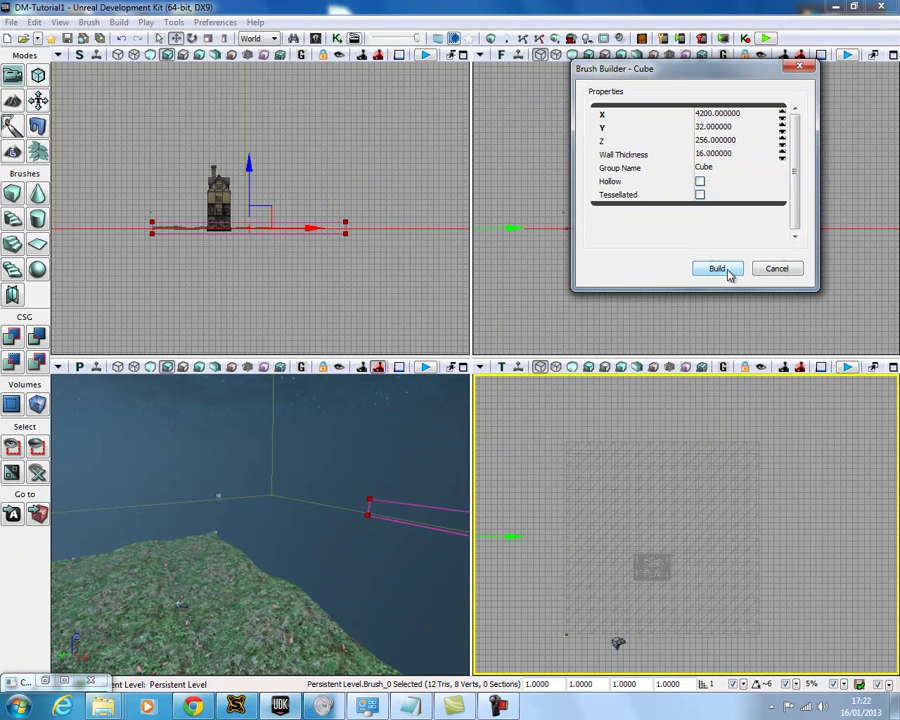
mouse_move(577, 583)
left_mouse_down()
mouse_move(671, 565)
mouse_move(652, 568)
left_mouse_up()
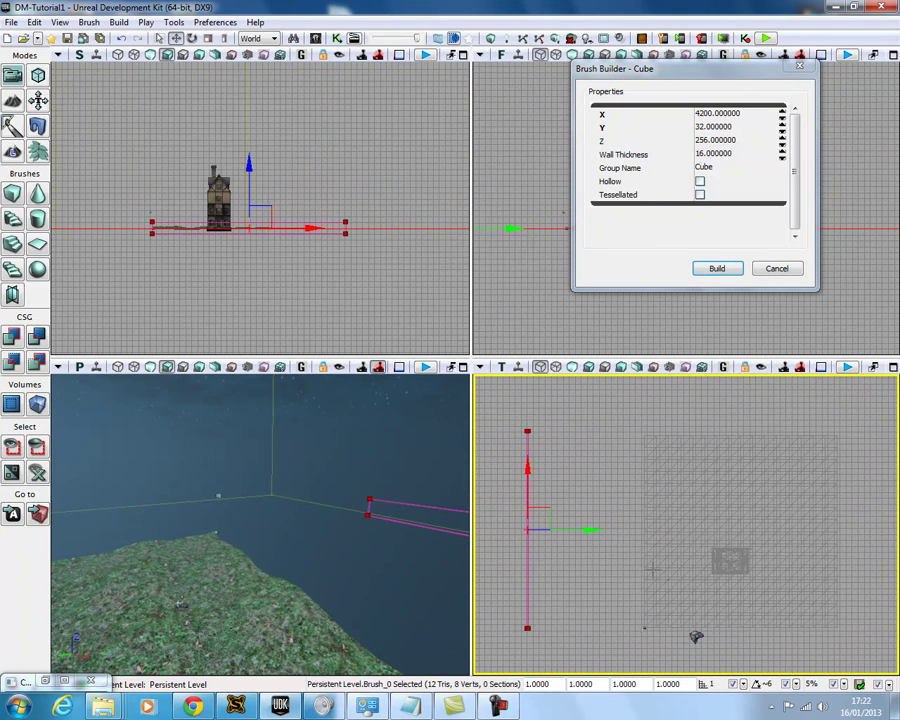
left_click_drag(595, 529, 711, 529)
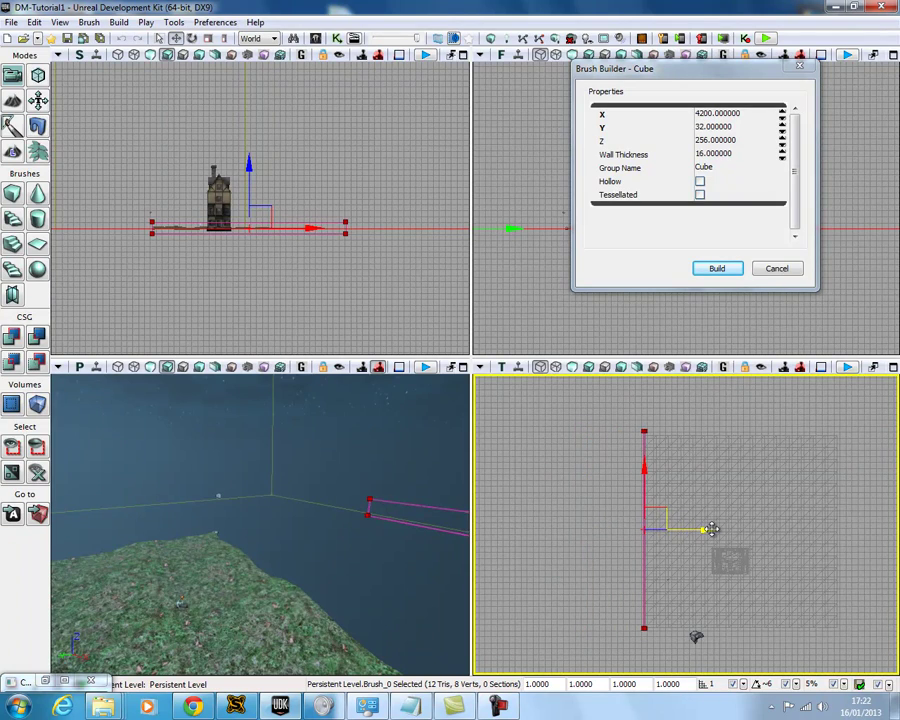
scroll(686, 550, "up", 4)
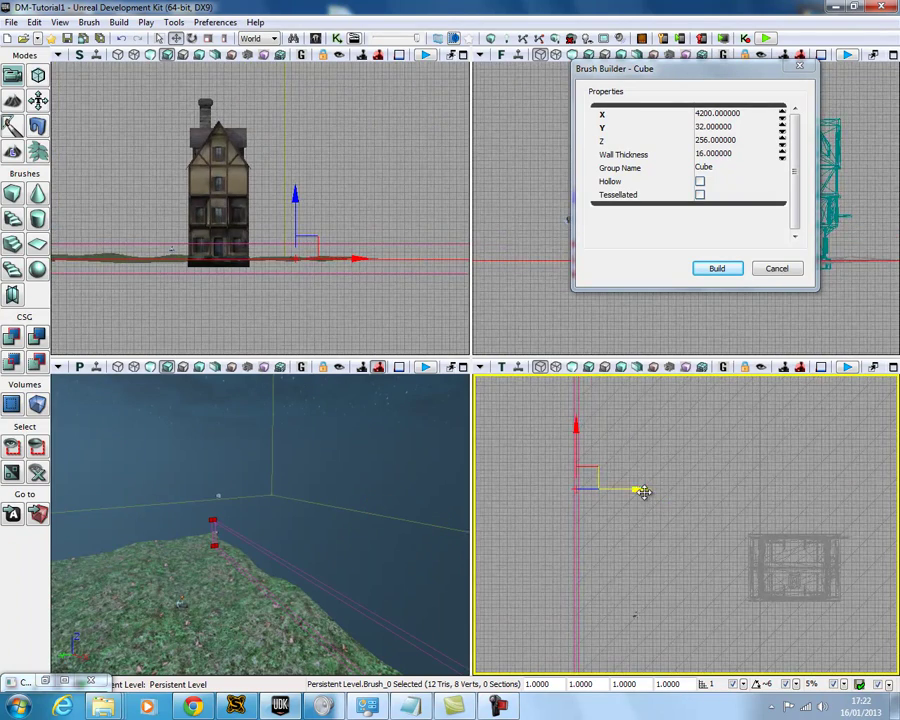
mouse_move(644, 492)
left_mouse_down()
mouse_move(655, 490)
mouse_move(643, 490)
left_mouse_up()
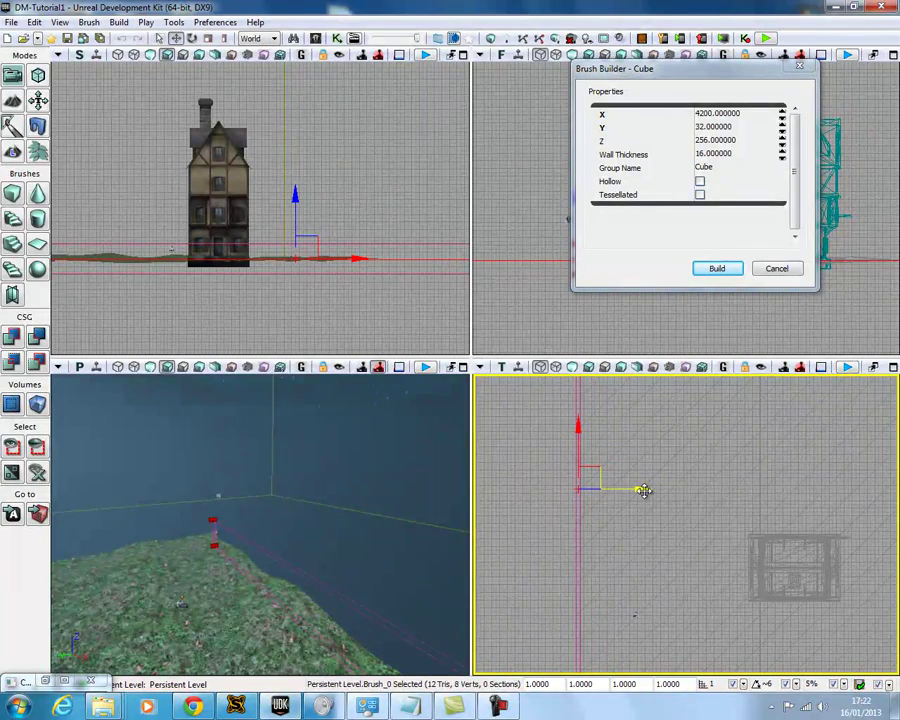
Step: Try shifting the thin wall brush slightly outside the terrain's edge, and move it back onto the edge
mouse_move(245, 621)
right_mouse_down()
mouse_move(225, 632)
mouse_move(472, 605)
mouse_move(468, 679)
mouse_move(440, 673)
mouse_move(253, 518)
mouse_move(219, 516)
mouse_move(365, 568)
right_mouse_up()
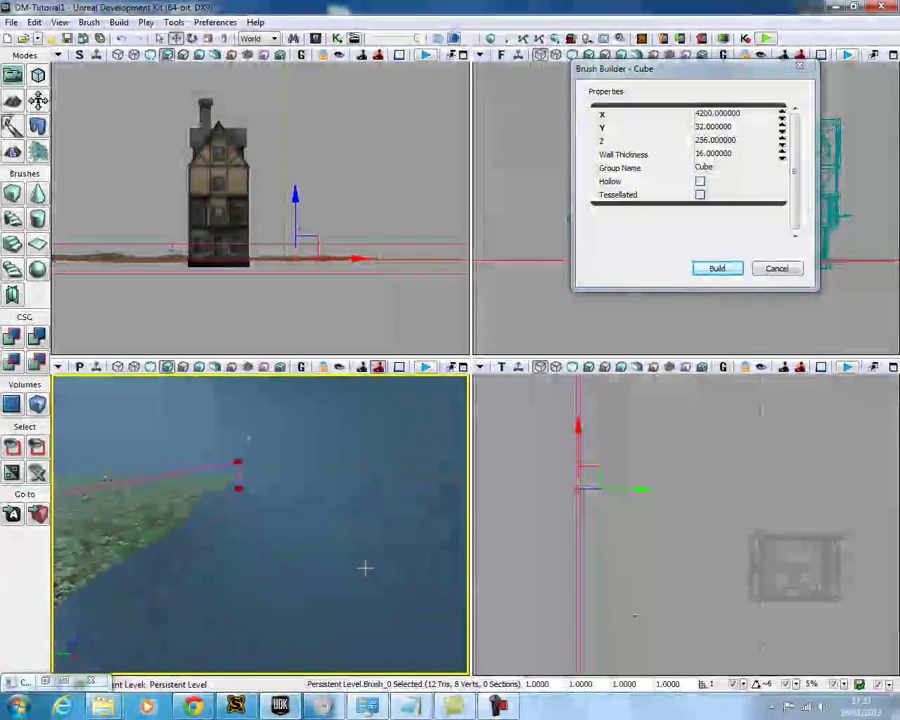
mouse_move(365, 568)
left_mouse_down()
mouse_move(249, 593)
mouse_move(254, 515)
left_mouse_up()
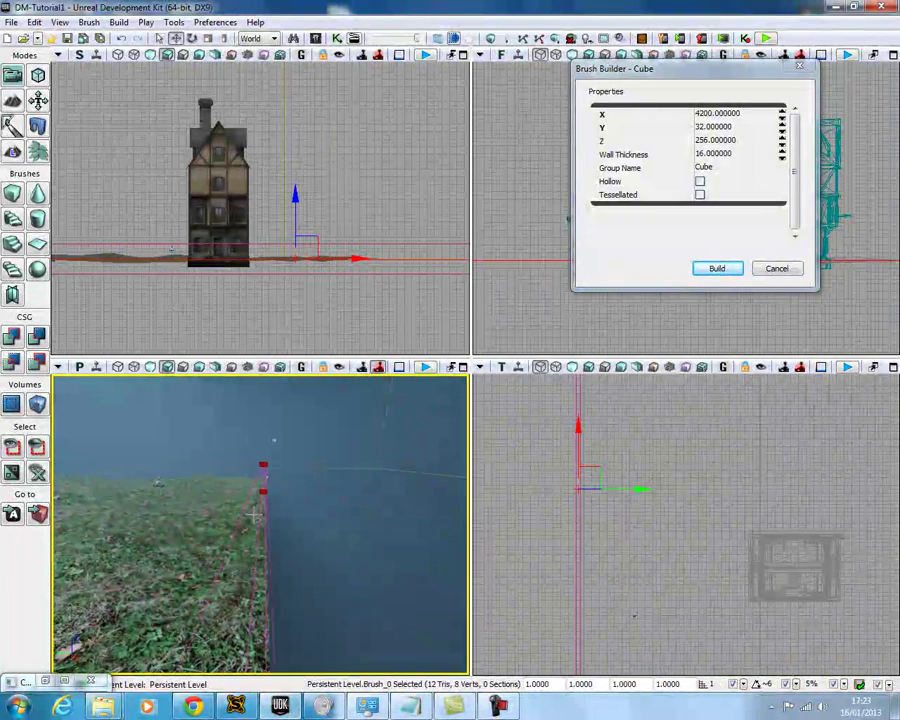
left_click(642, 489)
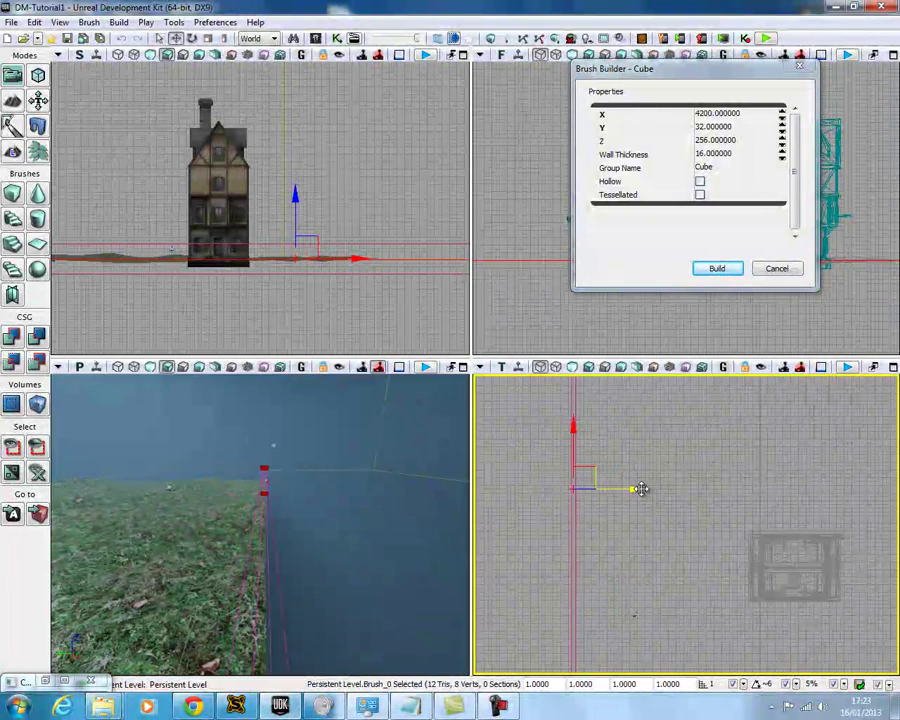
left_click_drag(642, 489, 633, 487)
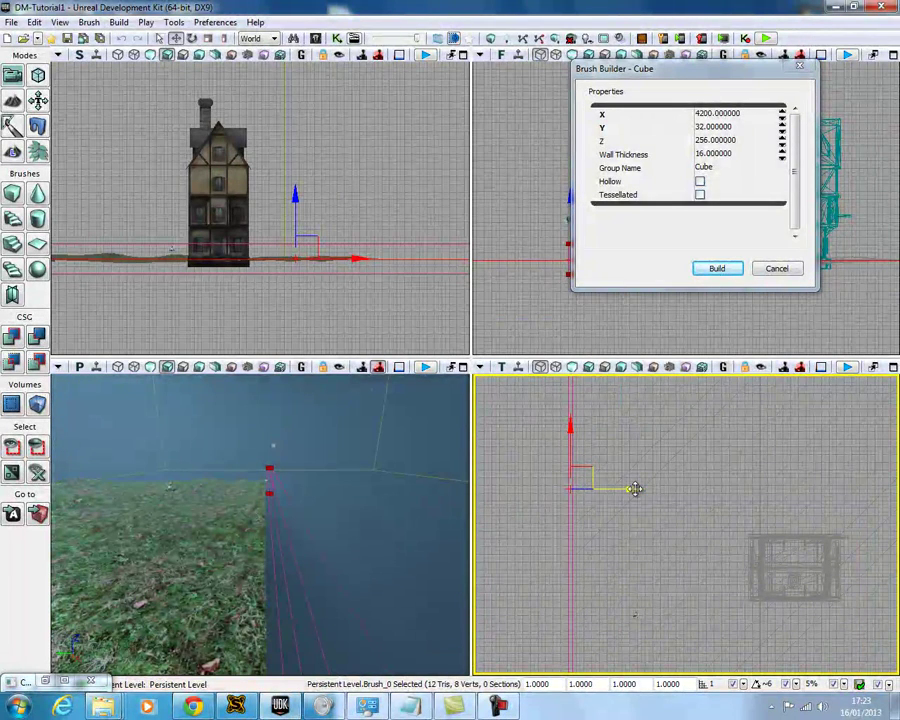
left_click_drag(635, 488, 641, 489)
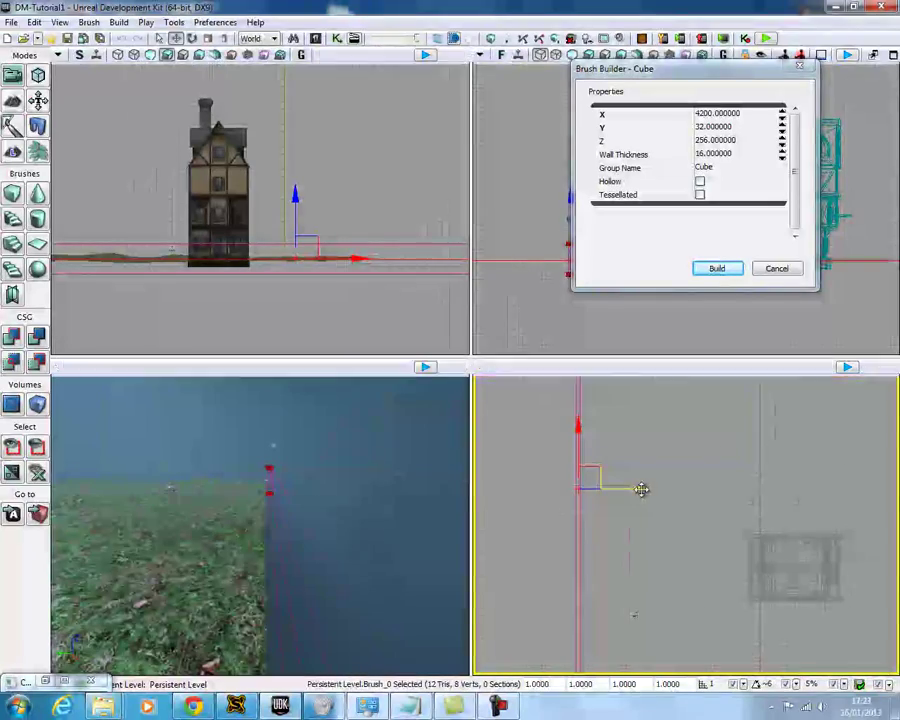
Step: Raise the wall brush along Z until its base sits at the terrain's ground level, and inspect its fit along the edge
right_click_drag(271, 545, 301, 506)
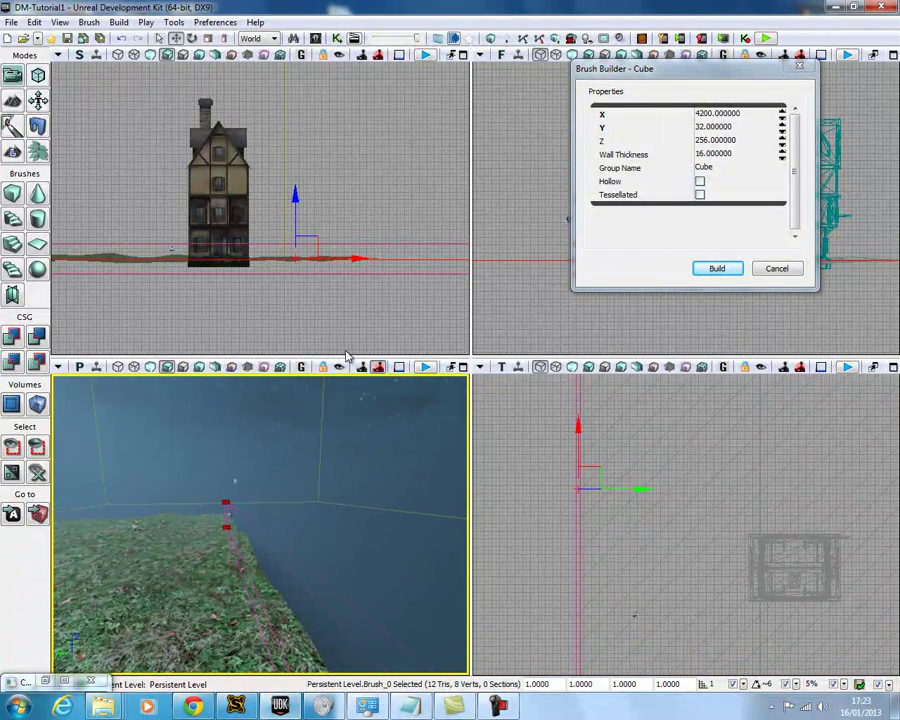
right_click_drag(300, 575, 120, 678)
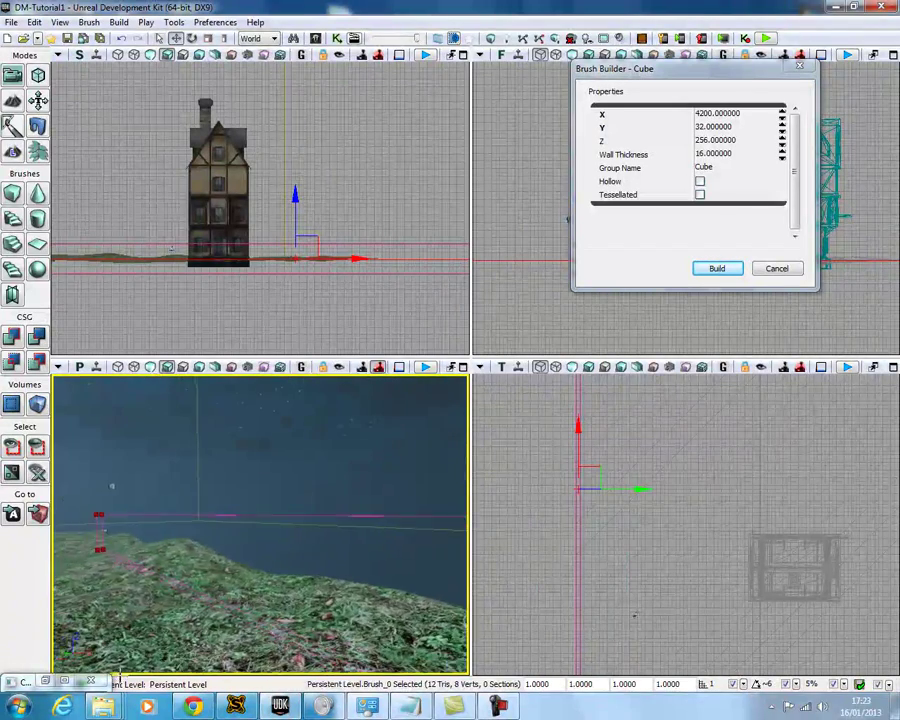
left_click_drag(120, 678, 112, 708)
mouse_move(257, 523)
right_mouse_down()
mouse_move(354, 510)
mouse_move(470, 476)
mouse_move(390, 490)
mouse_move(469, 486)
mouse_move(115, 492)
mouse_move(251, 492)
right_mouse_up()
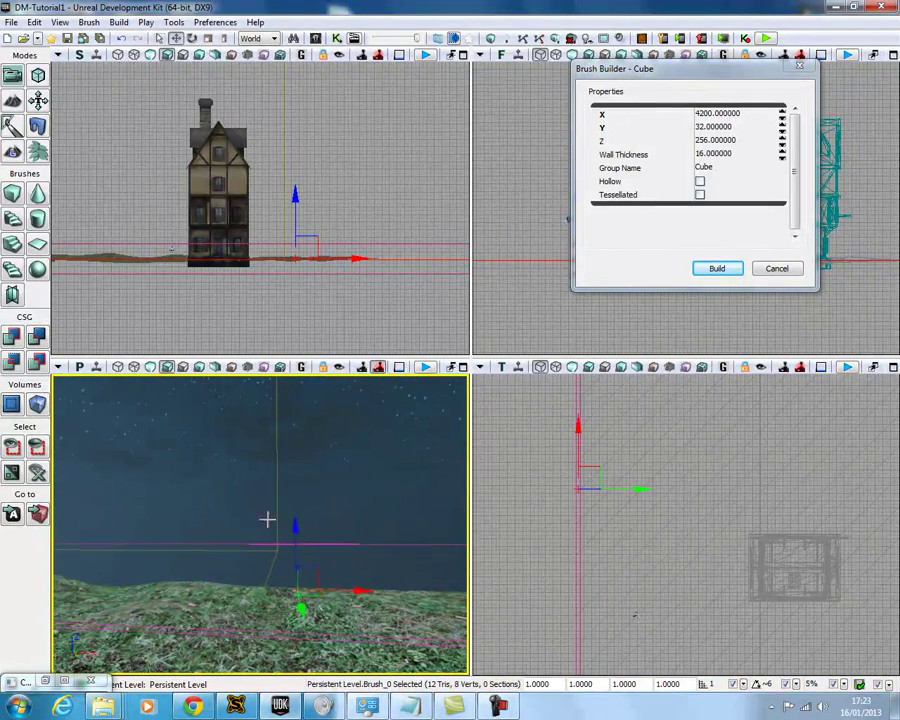
left_click_drag(295, 532, 297, 506)
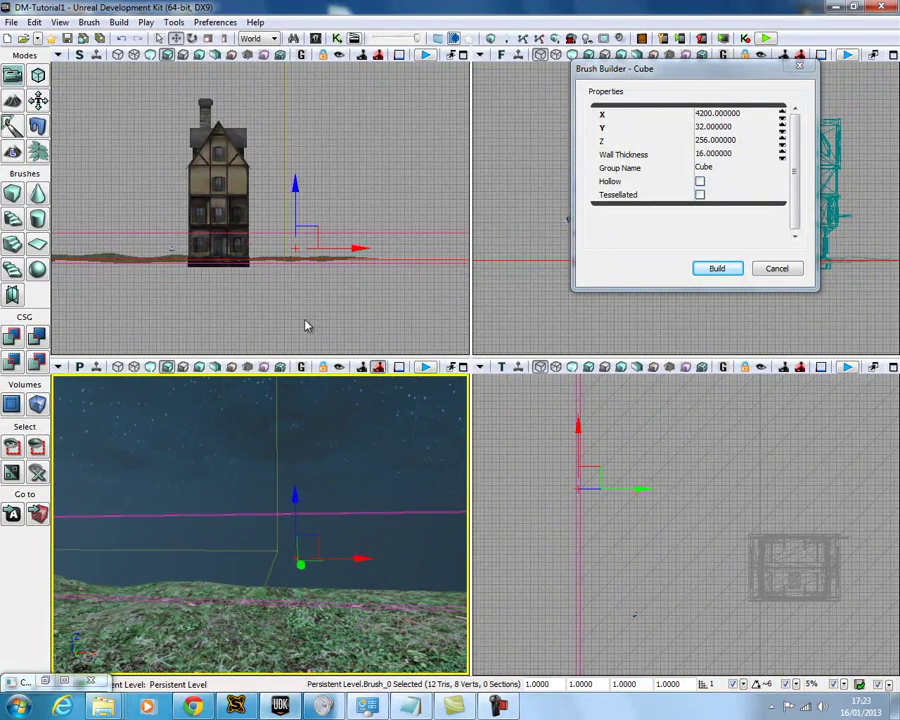
left_click(298, 183)
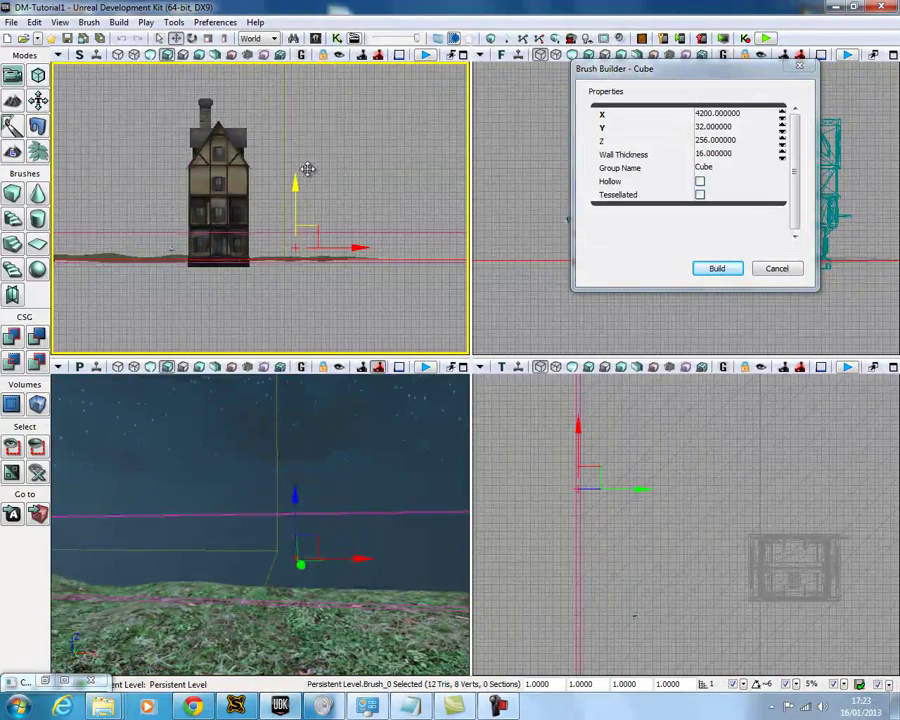
scroll(261, 251, "up", 6)
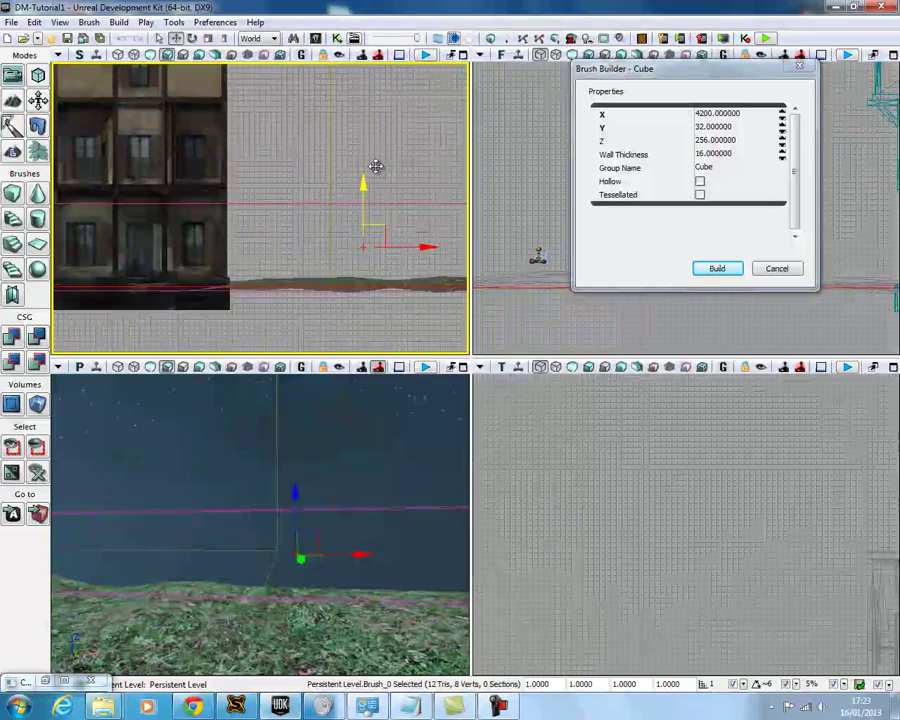
left_click_drag(375, 166, 377, 165)
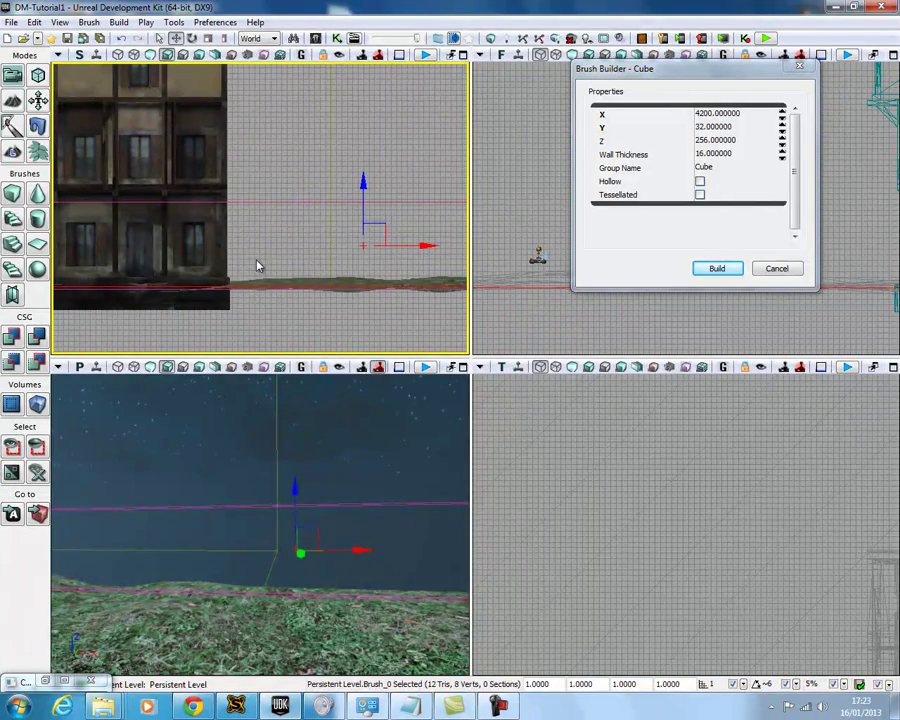
left_click_drag(243, 425, 366, 487)
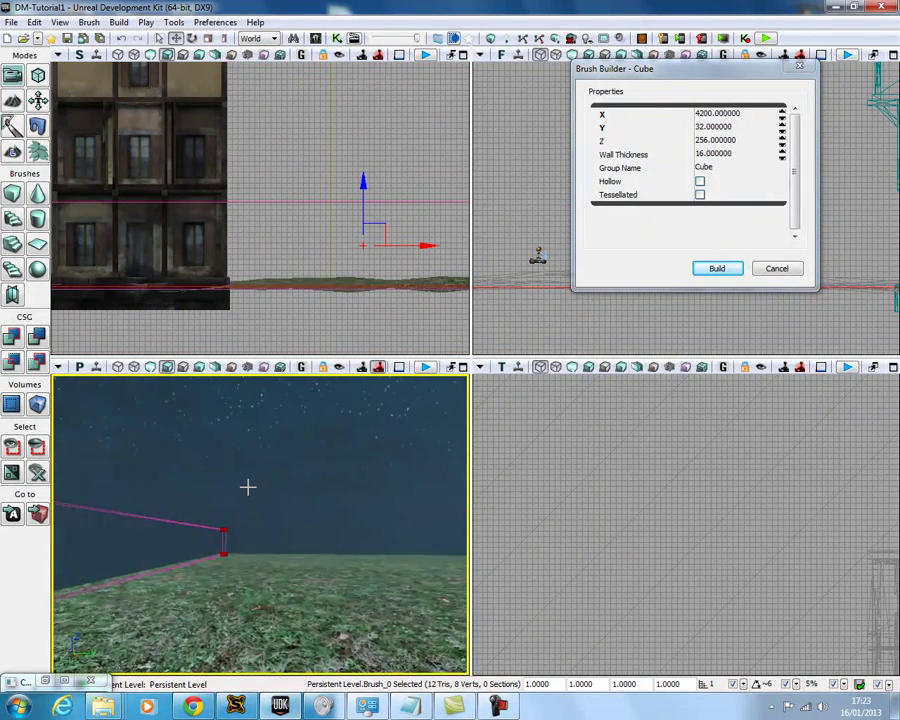
mouse_move(248, 487)
right_mouse_down()
mouse_move(231, 488)
mouse_move(180, 540)
mouse_move(157, 392)
mouse_move(237, 453)
mouse_move(227, 474)
mouse_move(226, 445)
right_mouse_up()
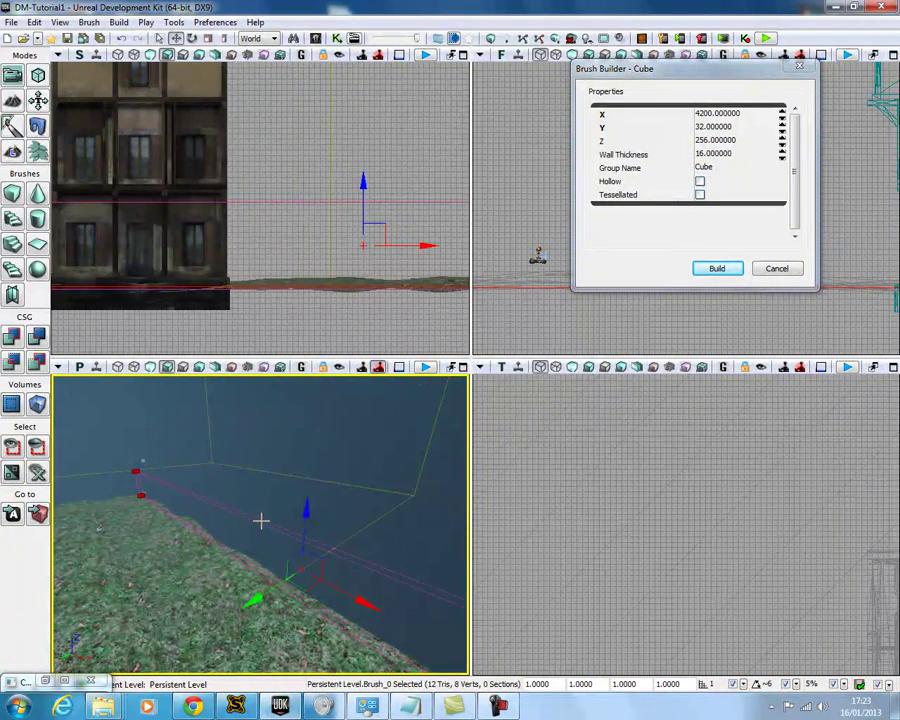
Step: Check the thin wall brush along the terrain's edge and add a BlockingVolume from it
mouse_move(241, 505)
right_mouse_down()
mouse_move(170, 492)
mouse_move(474, 524)
mouse_move(241, 505)
right_mouse_up()
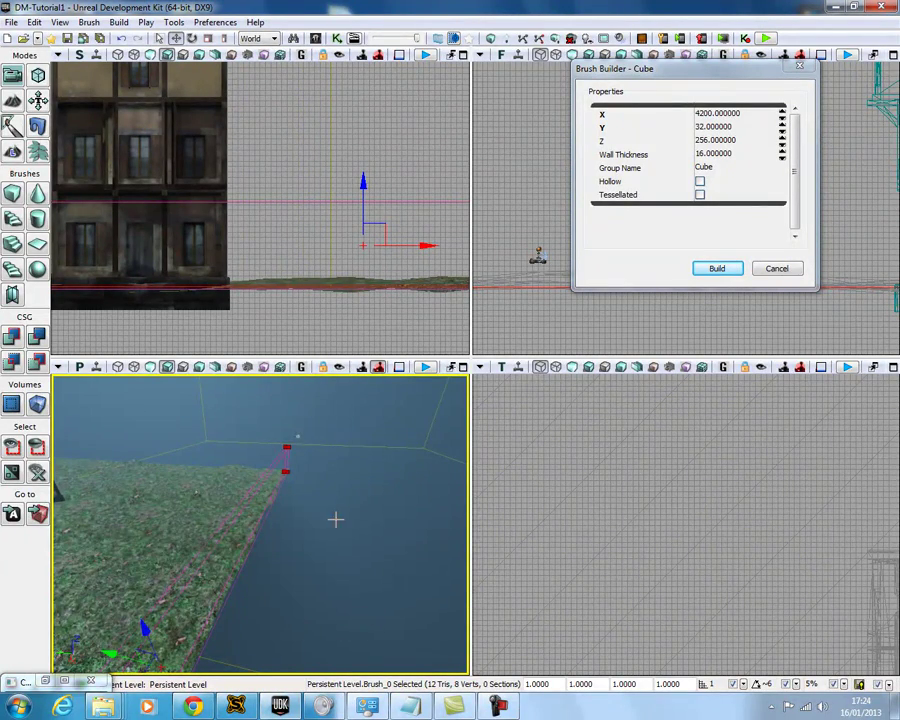
mouse_move(343, 514)
right_mouse_down()
mouse_move(54, 482)
mouse_move(60, 418)
mouse_move(324, 509)
mouse_move(297, 548)
mouse_move(235, 546)
mouse_move(468, 608)
mouse_move(178, 616)
mouse_move(271, 530)
mouse_move(374, 520)
mouse_move(470, 536)
mouse_move(313, 521)
right_mouse_up()
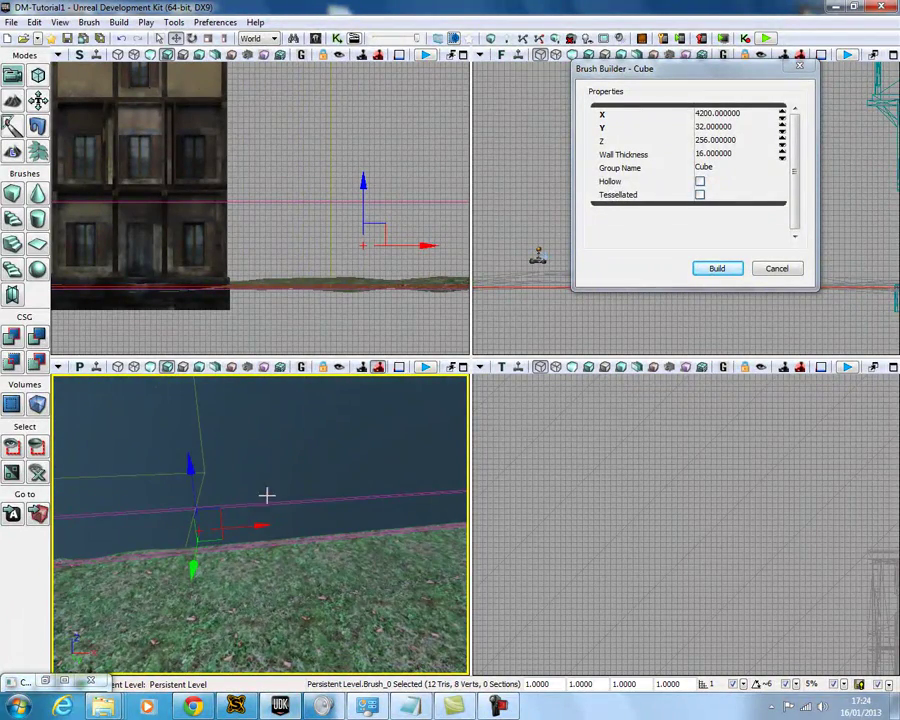
right_click_drag(329, 472, 130, 522)
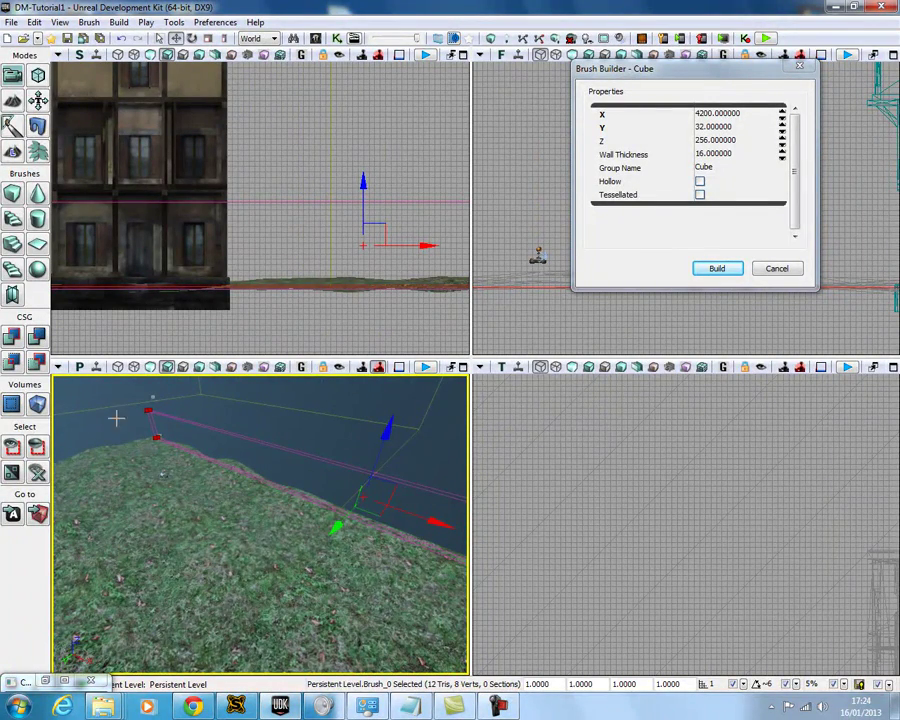
right_click(38, 405)
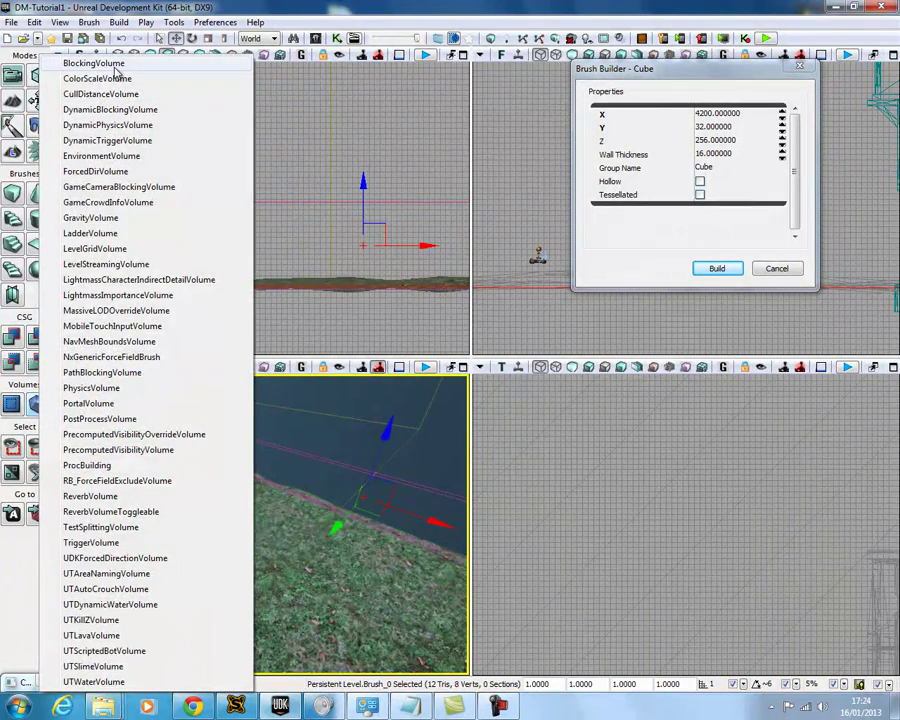
left_click(116, 63)
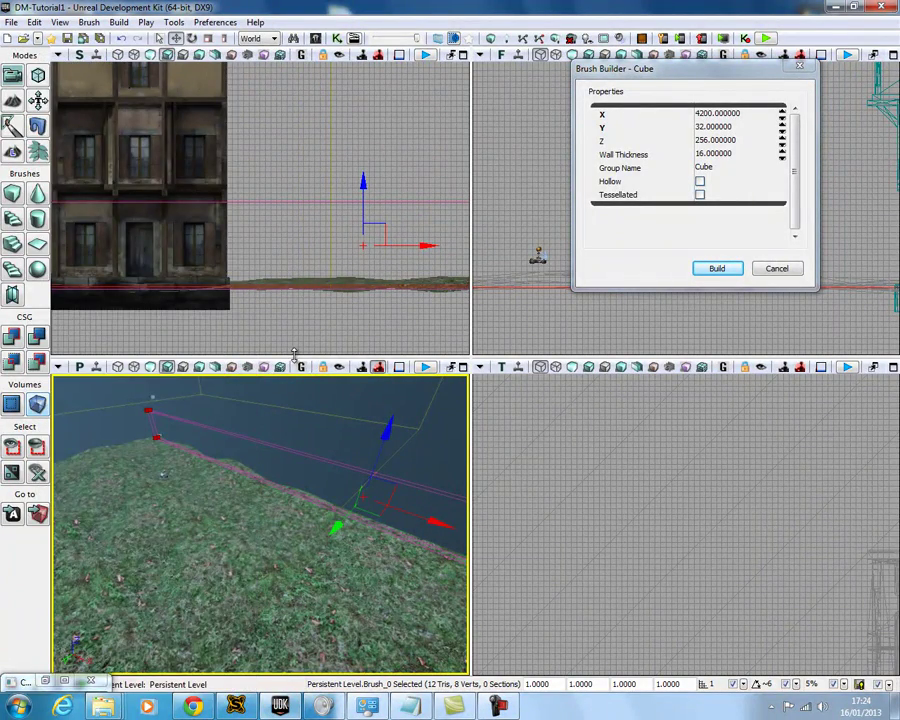
Step: Play-test the level in the side viewport to check the terrain's blocked edge, end the session, and look over the remaining edge
left_click(425, 56)
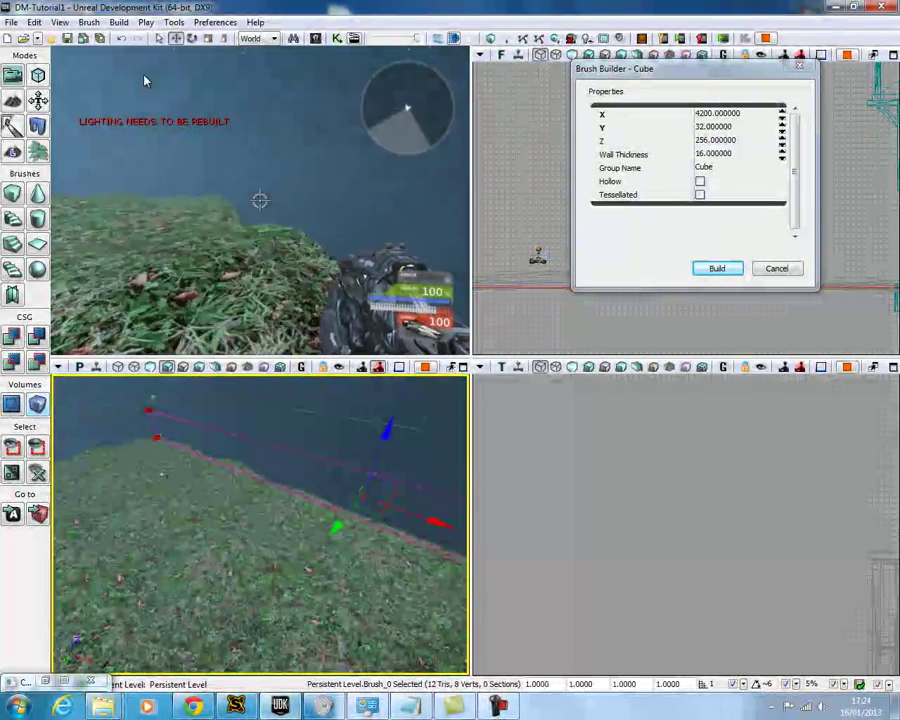
key("Escape")
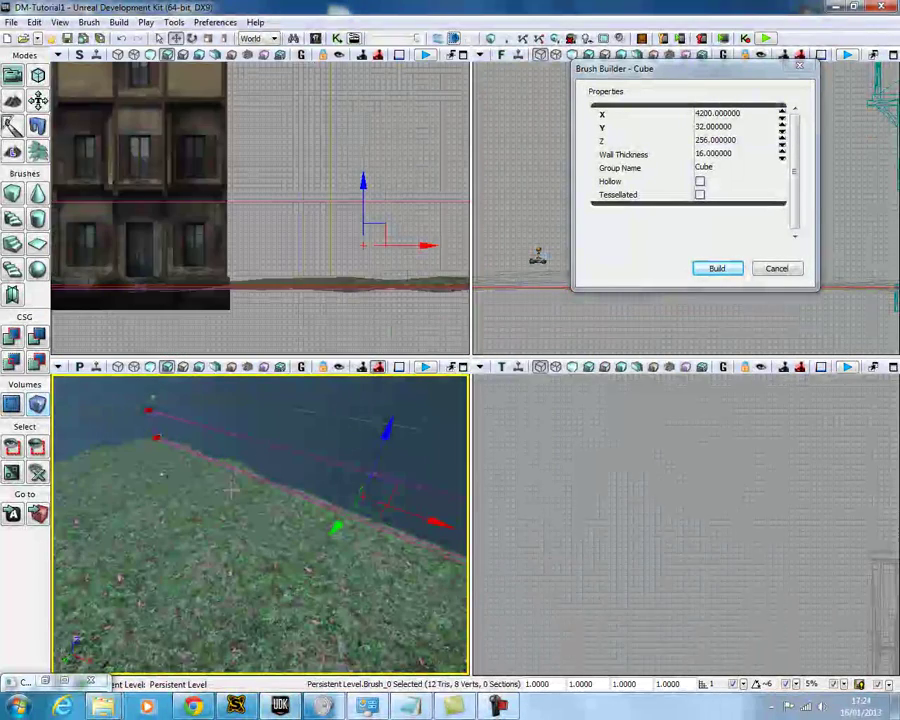
mouse_move(228, 486)
right_mouse_down()
mouse_move(44, 422)
mouse_move(278, 423)
mouse_move(257, 450)
mouse_move(257, 442)
mouse_move(273, 462)
mouse_move(330, 409)
mouse_move(300, 415)
mouse_move(133, 370)
right_mouse_up()
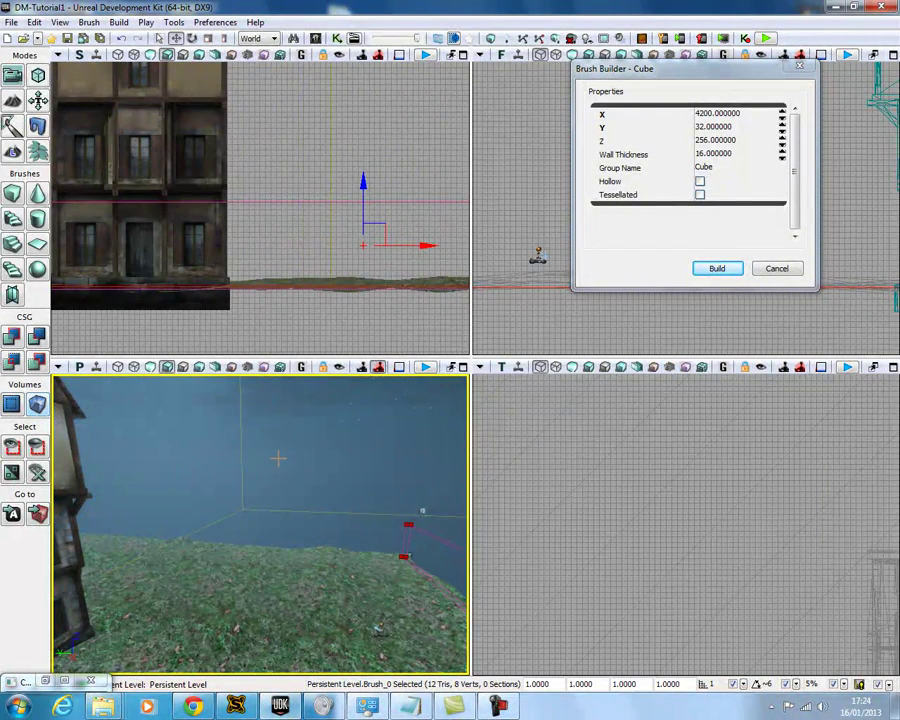
right_click_drag(278, 459, 318, 459)
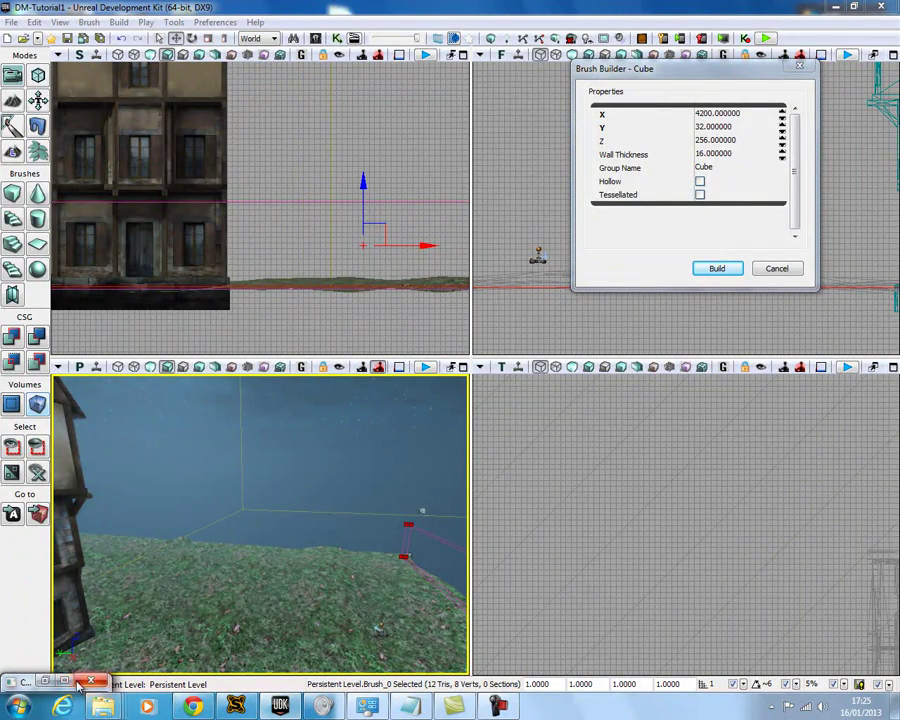
Step: Search the Content Browser's static meshes for "fence" and select SM_FenceStart_03
left_click(64, 681)
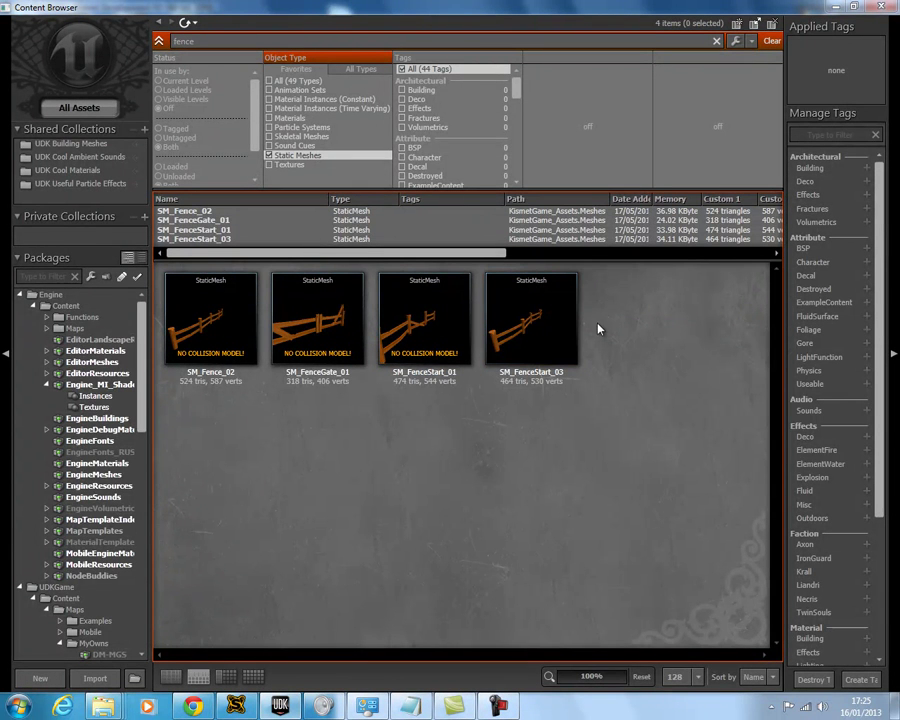
left_click_drag(219, 43, 165, 41)
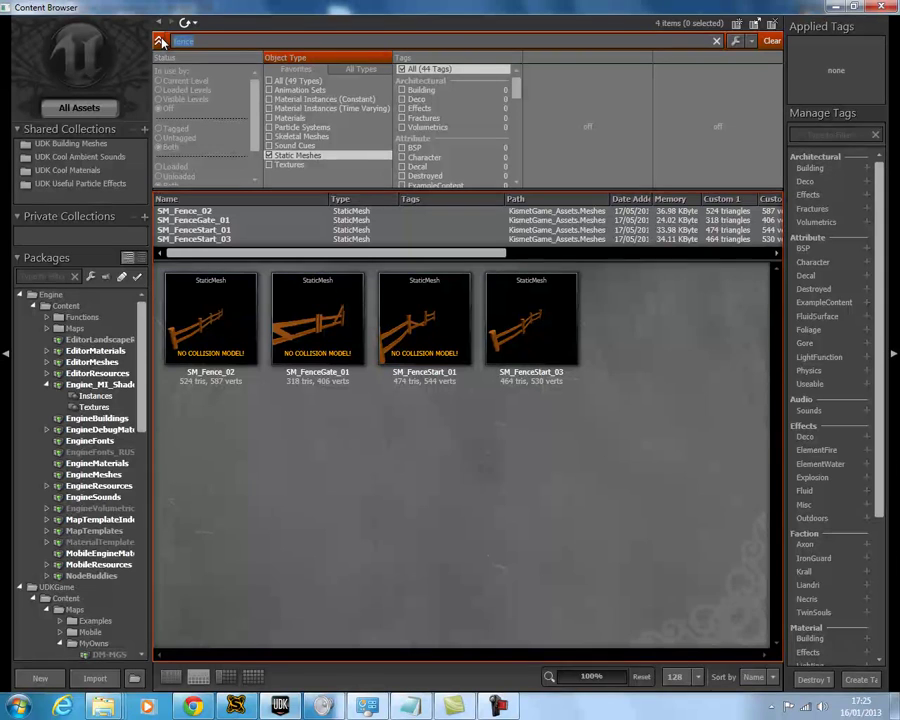
key("BackSpace")
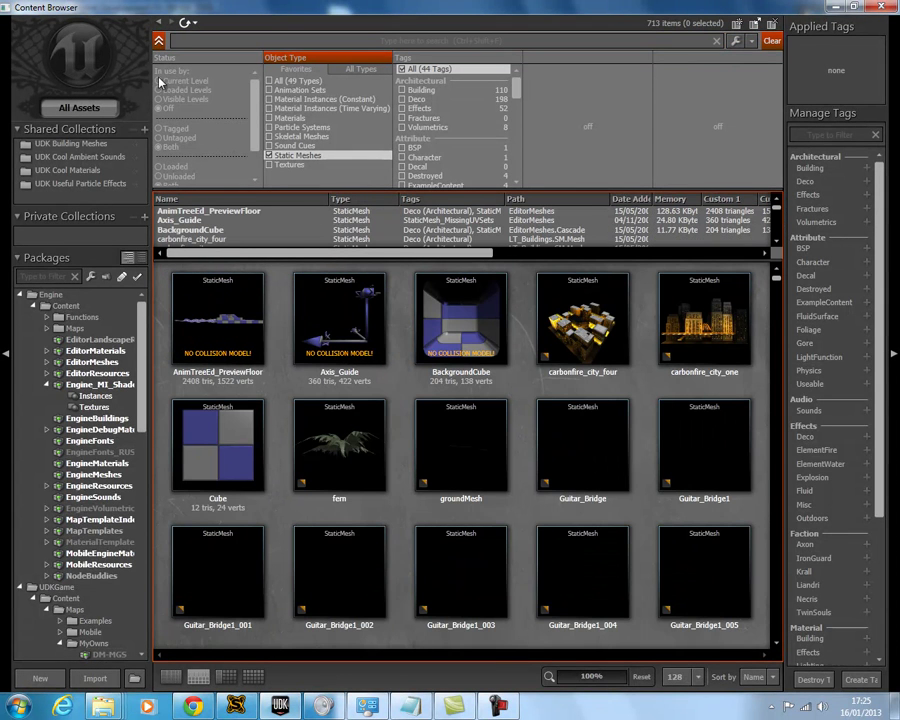
left_click(88, 108)
left_click(192, 41)
type("fge")
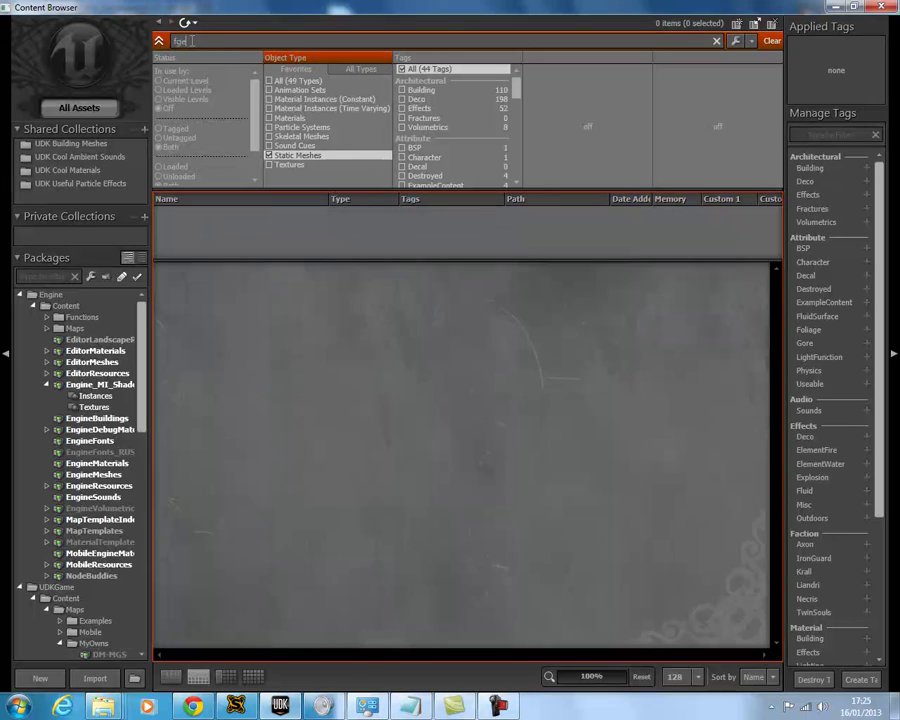
key("BackSpace")
type("ence")
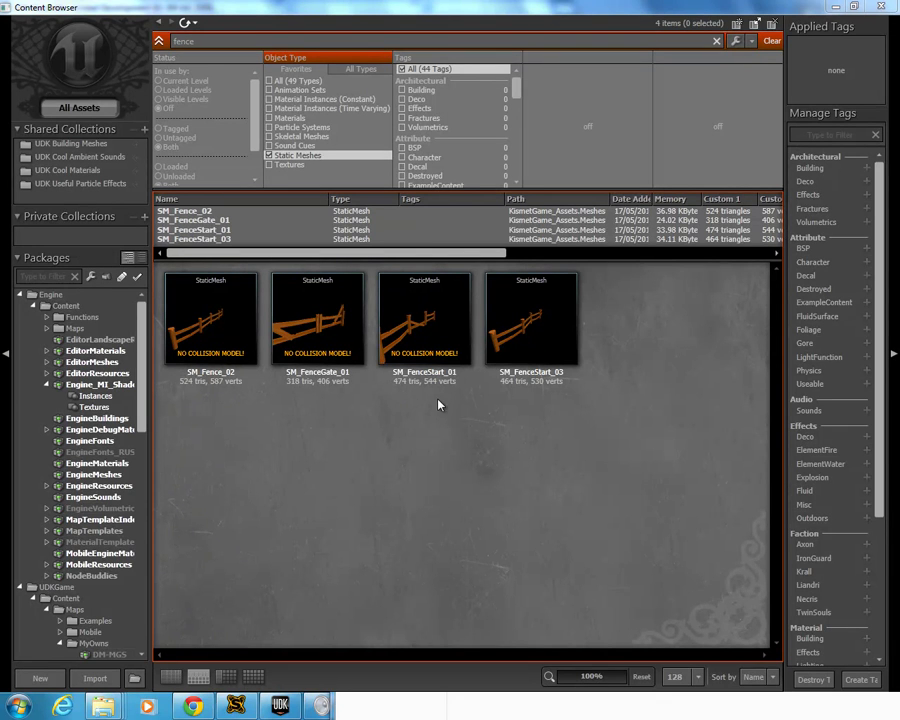
mouse_move(548, 340)
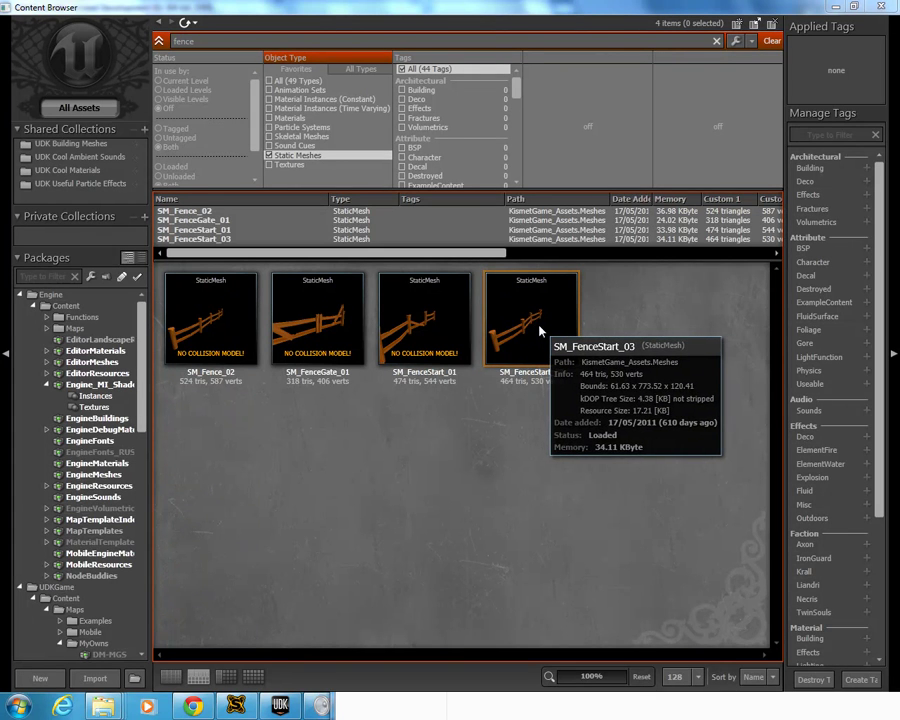
left_click(534, 328)
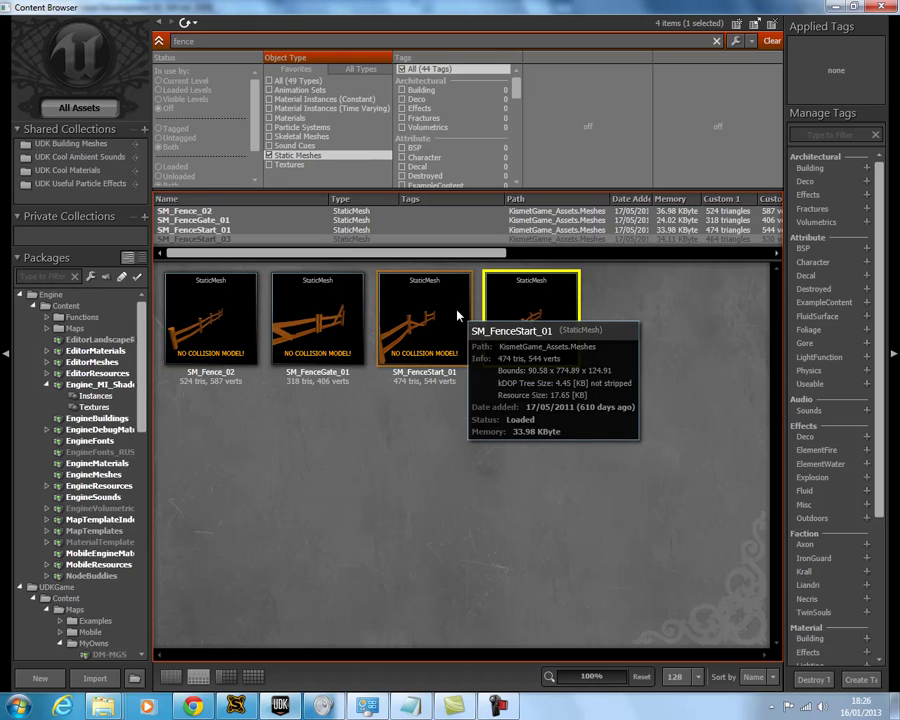
Step: Inspect SM_FenceStart_01 and its collision options in the Static Mesh Editor, and close it without adding a collision model
double_click(426, 357)
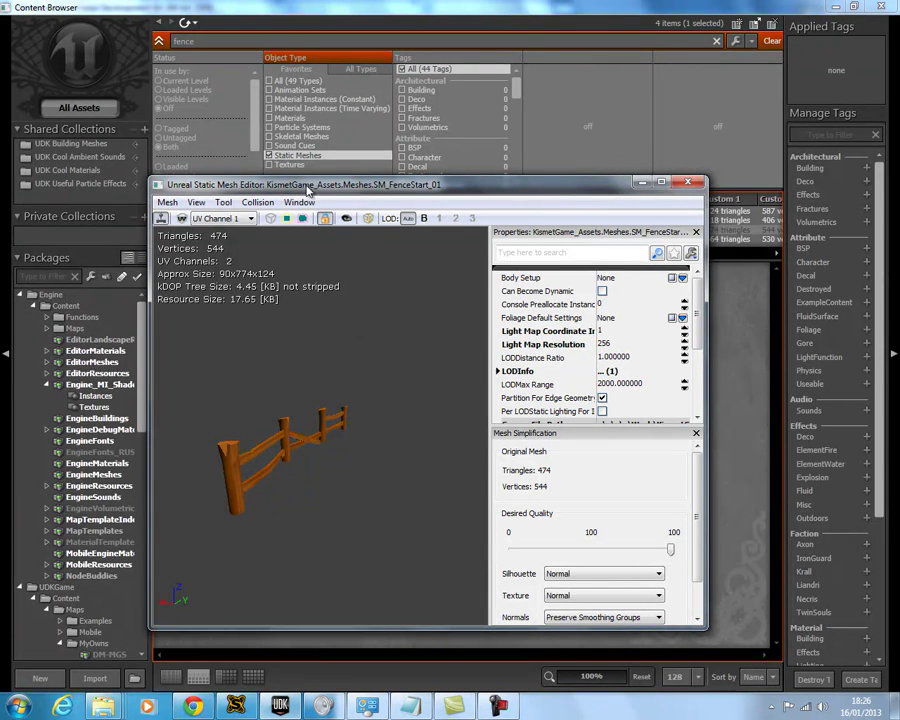
left_click_drag(311, 186, 347, 191)
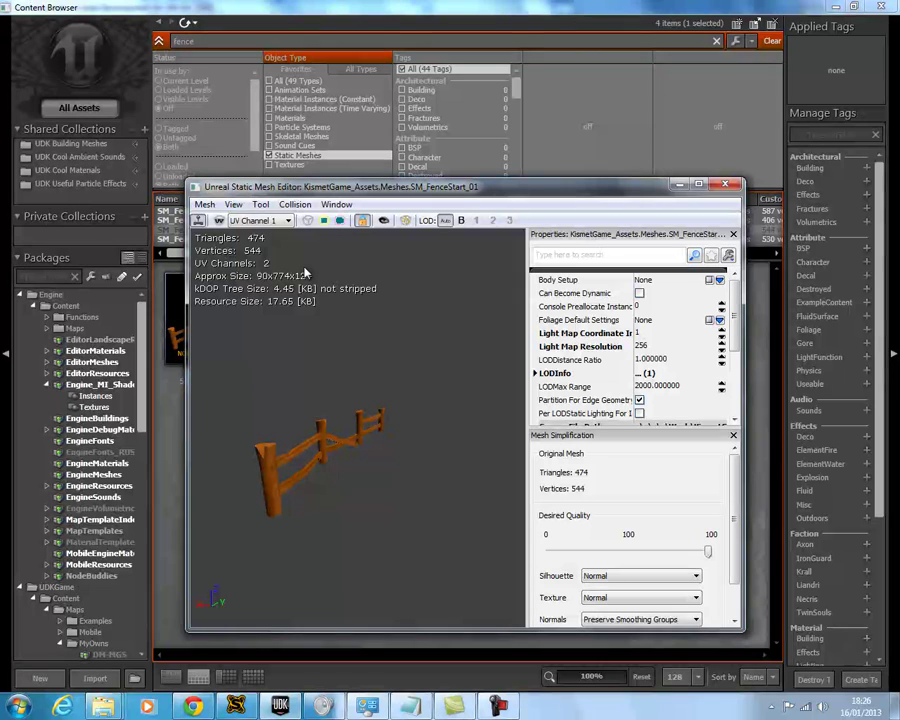
left_click(294, 205)
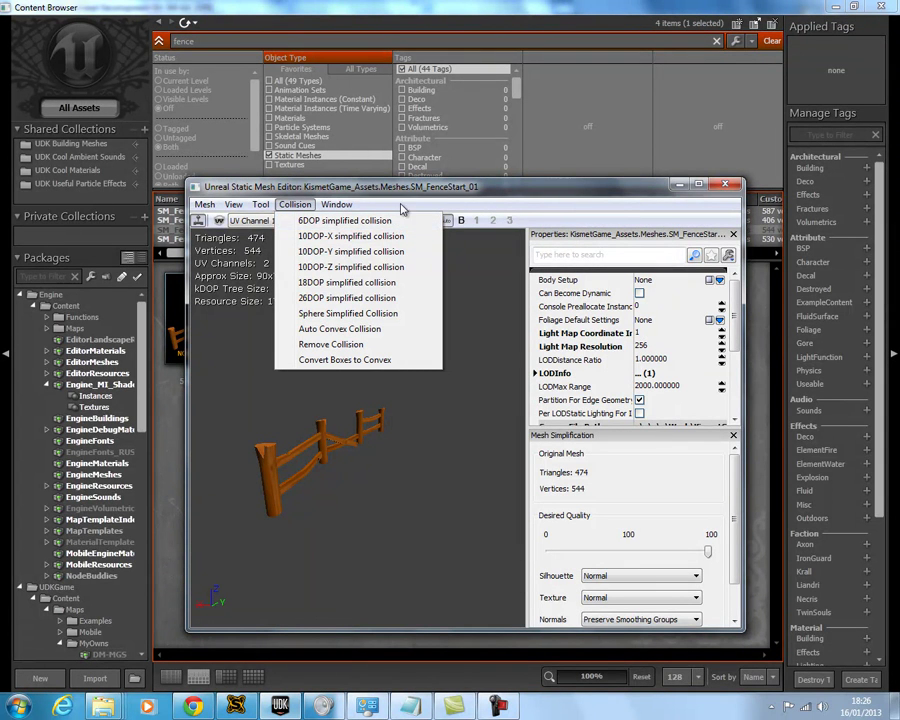
left_click(404, 202)
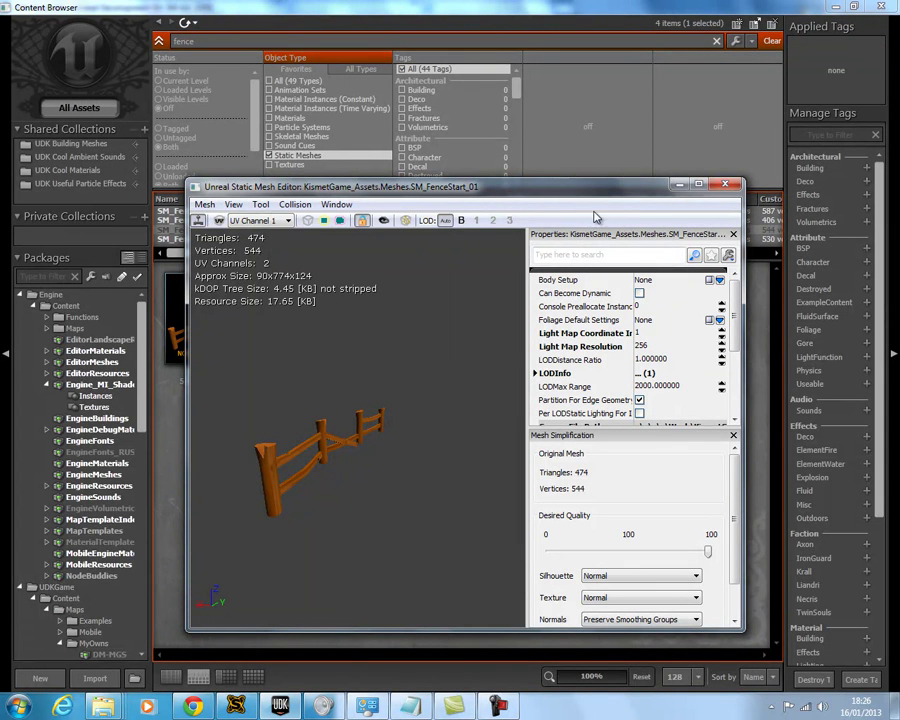
left_click(730, 186)
mouse_move(440, 336)
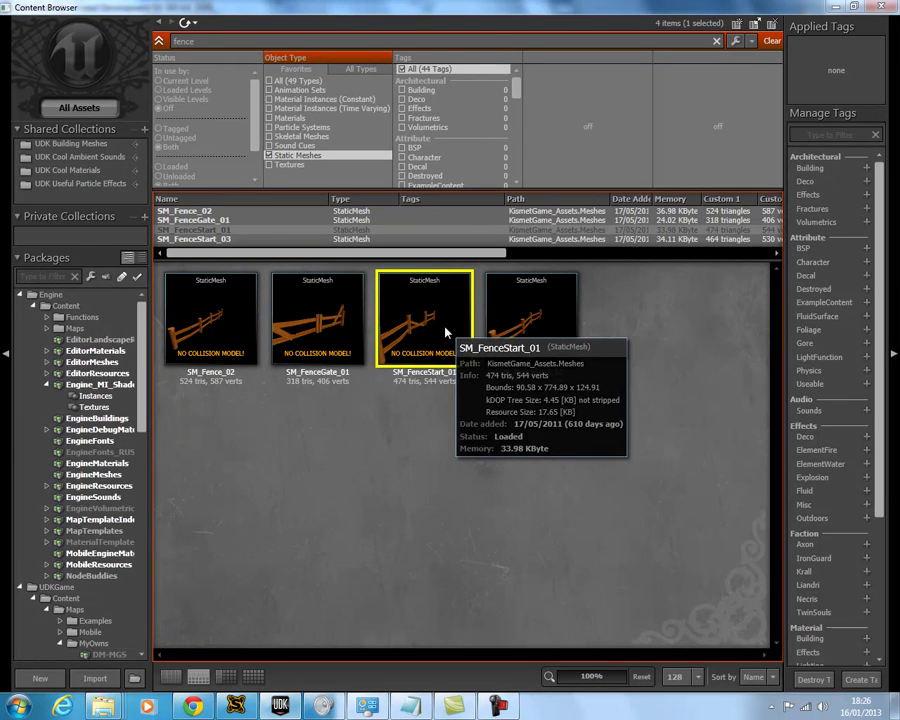
right_click(446, 329)
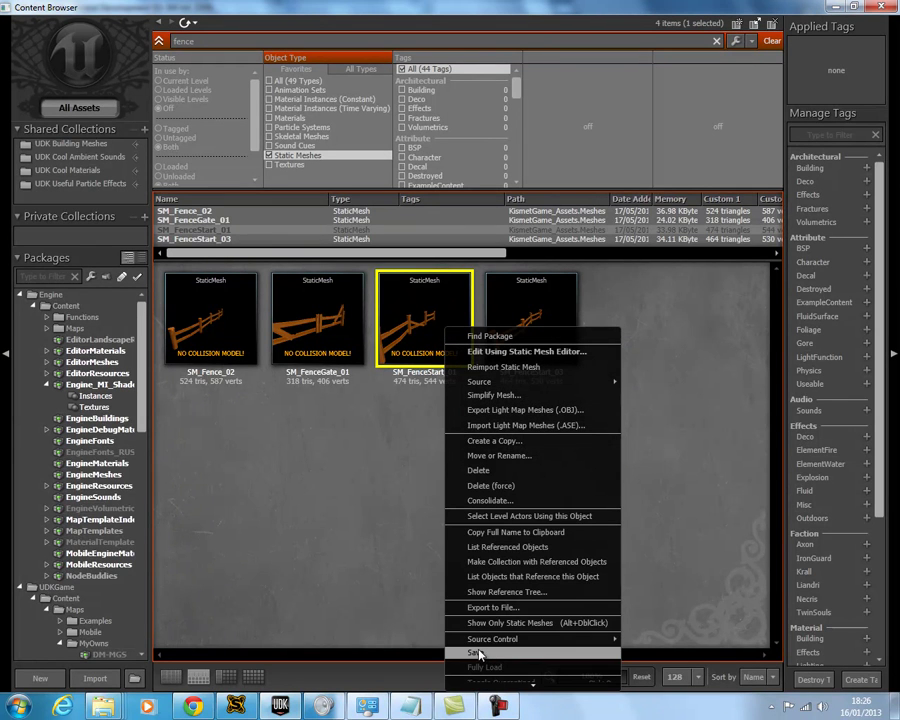
left_click(411, 500)
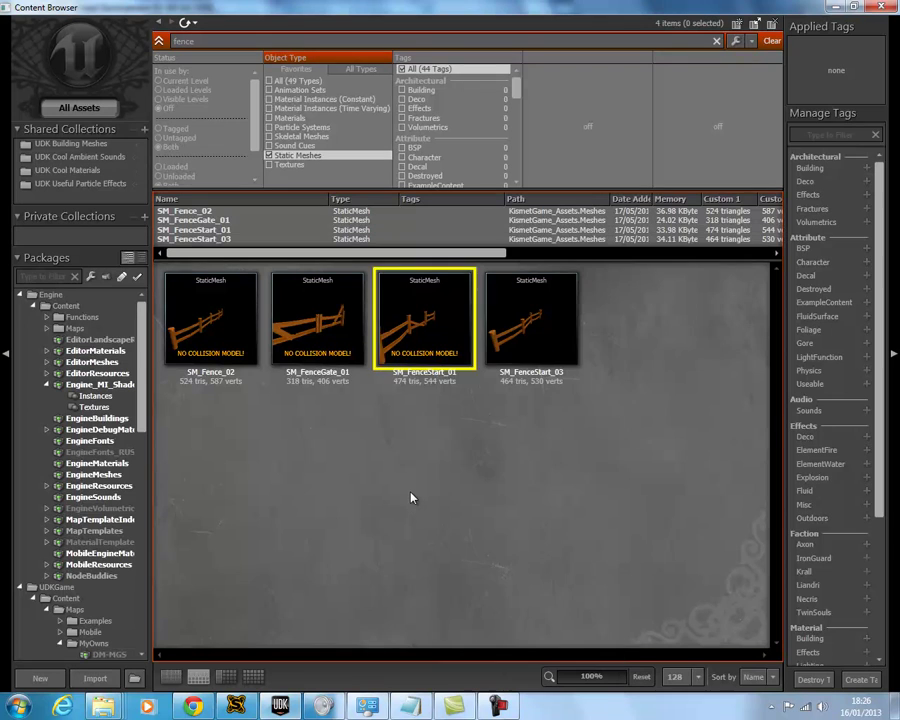
Step: Select the SM_FenceStart_03 mesh and add it to the level as a static mesh near the terrain's edge
left_click(539, 336)
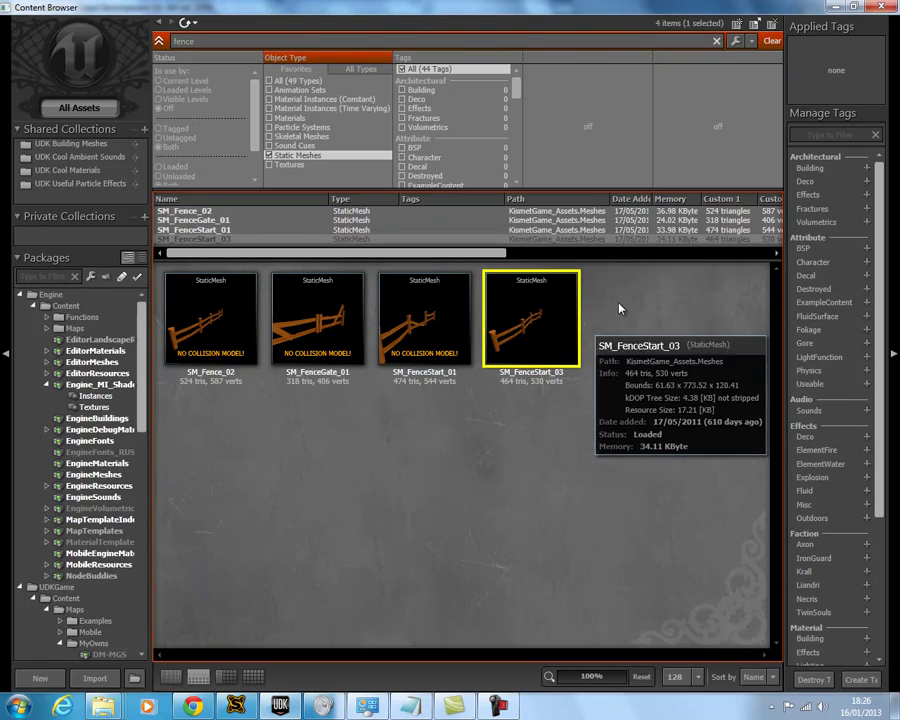
left_click(838, 10)
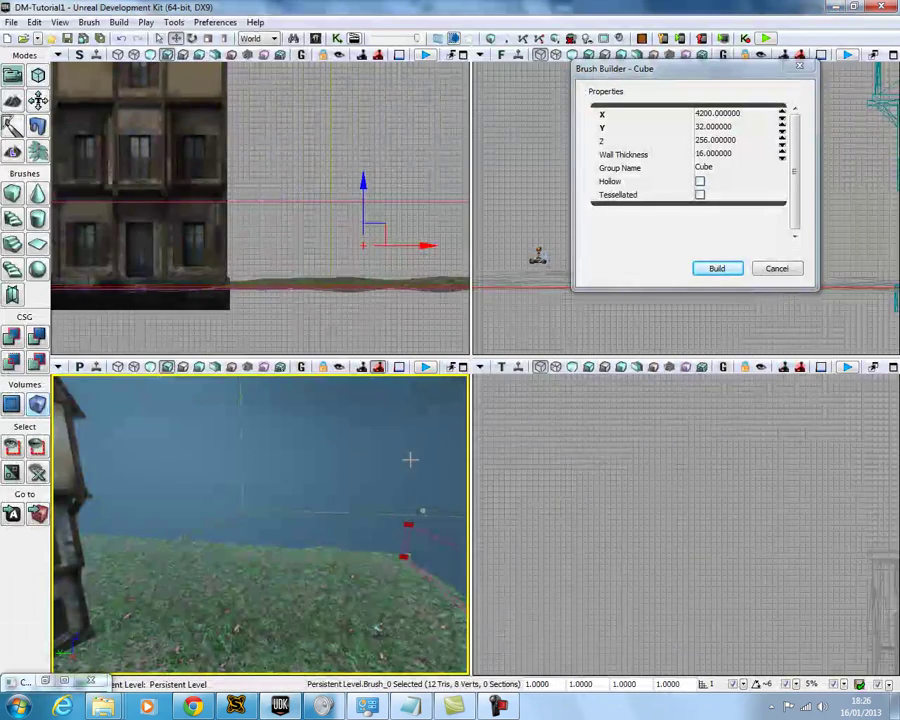
left_click_drag(376, 520, 207, 565)
right_click_drag(206, 565, 258, 528)
left_click_drag(335, 552, 335, 550)
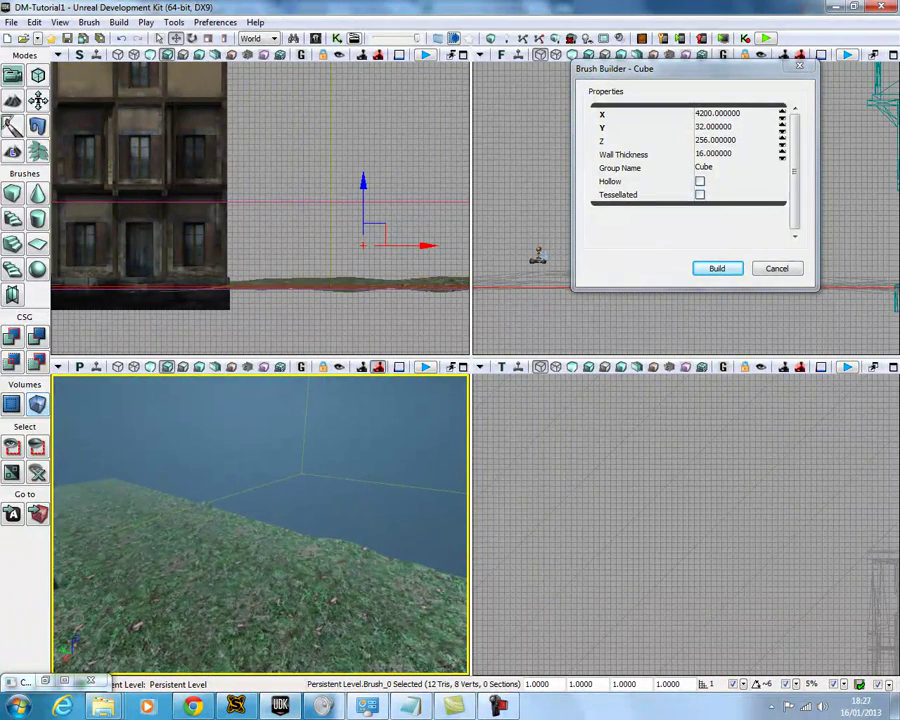
right_click_drag(330, 545, 368, 545)
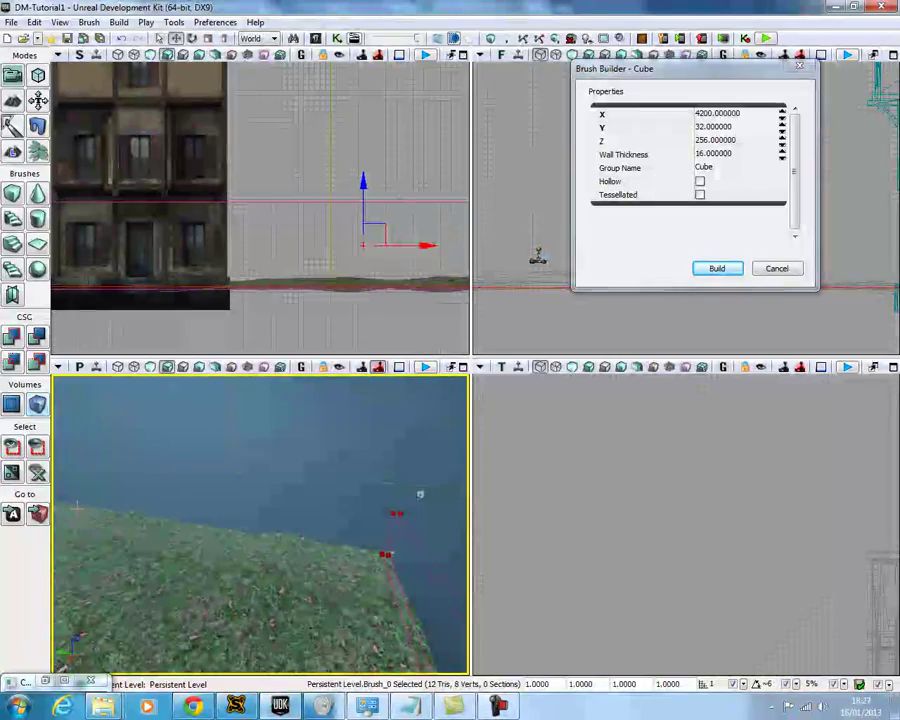
right_click(293, 540)
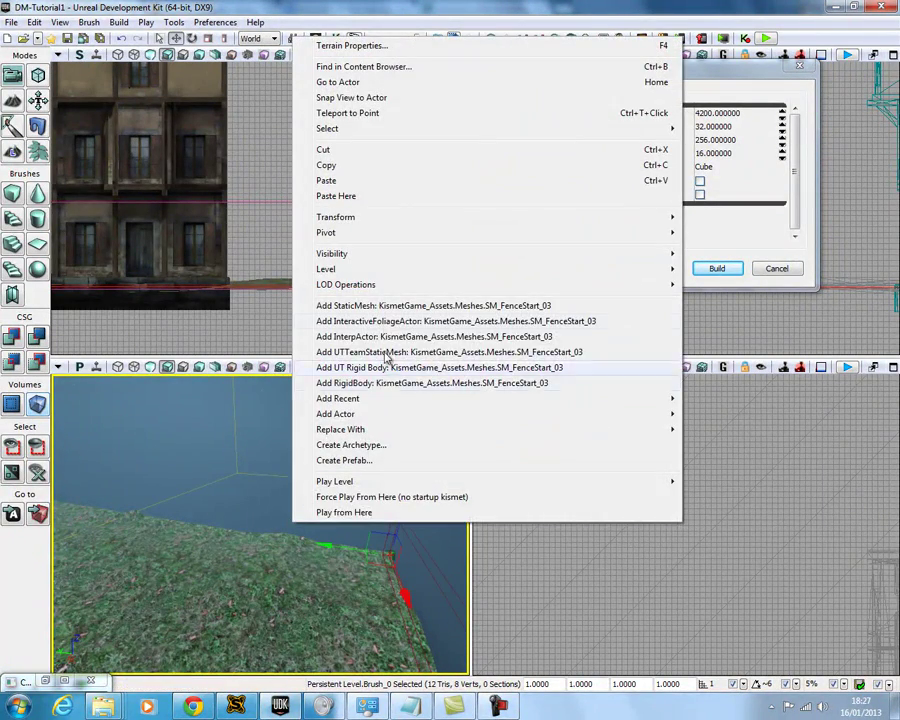
left_click(385, 306)
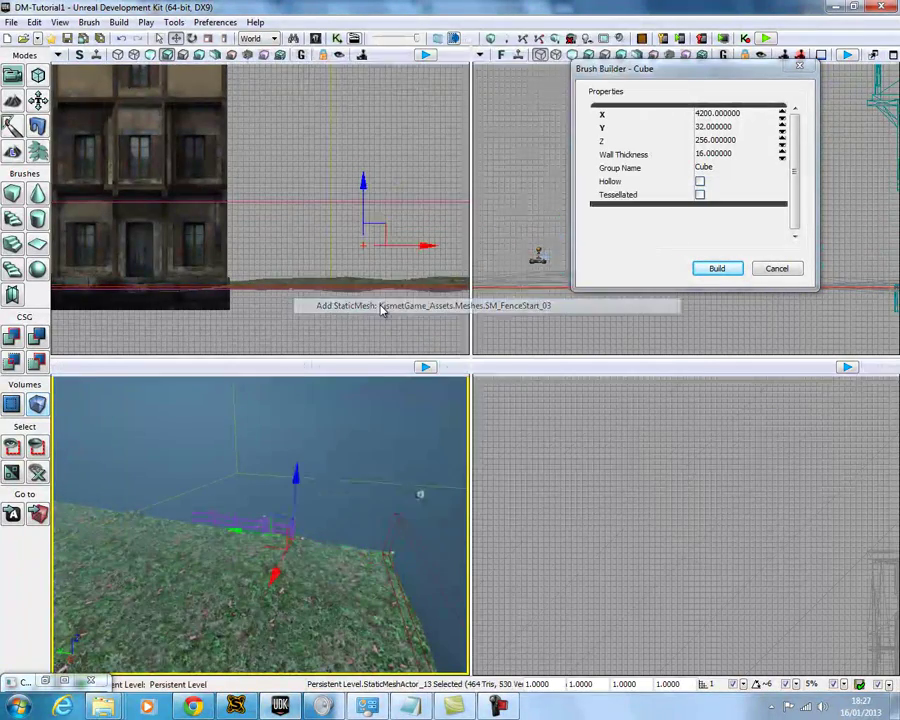
Step: Move the fence mesh along Y to the terrain's corner and lower it along Z onto the grass
scroll(280, 517, "up", 4)
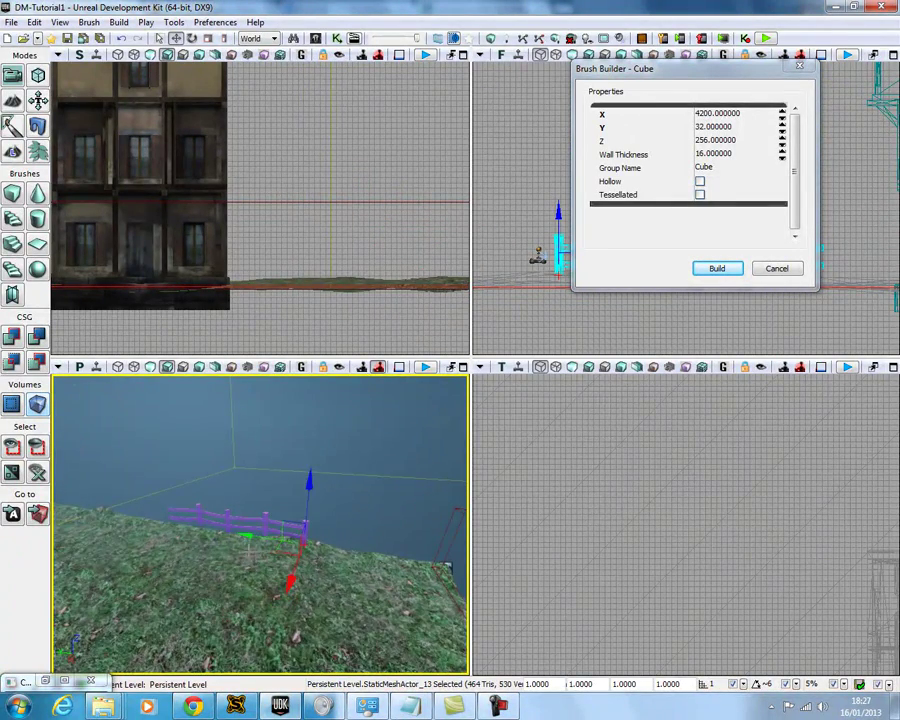
left_click_drag(249, 550, 317, 496)
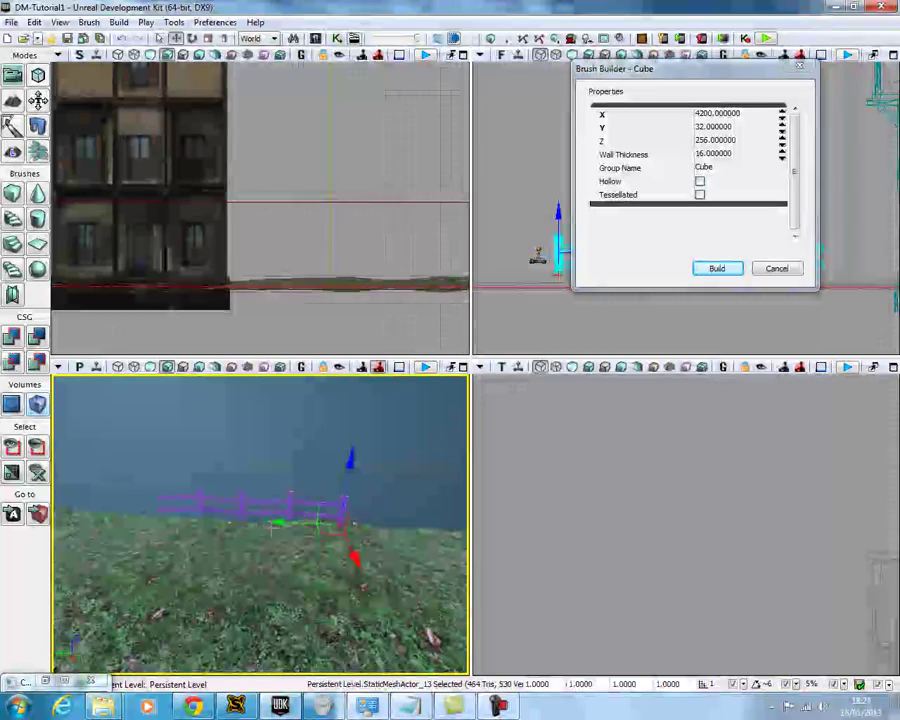
middle_click_drag(271, 527, 452, 537)
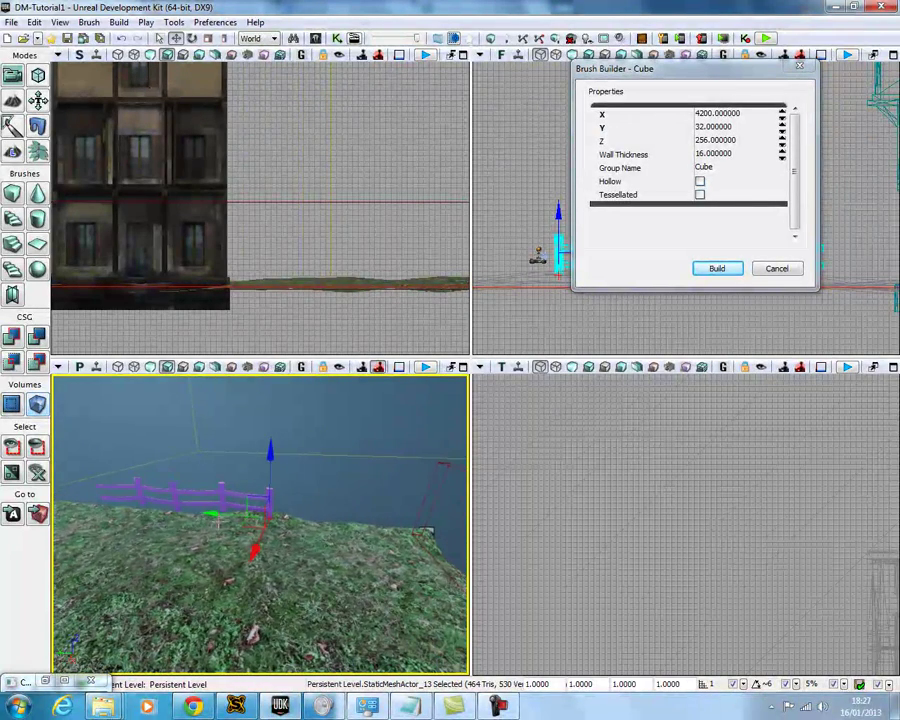
left_click_drag(208, 516, 341, 516)
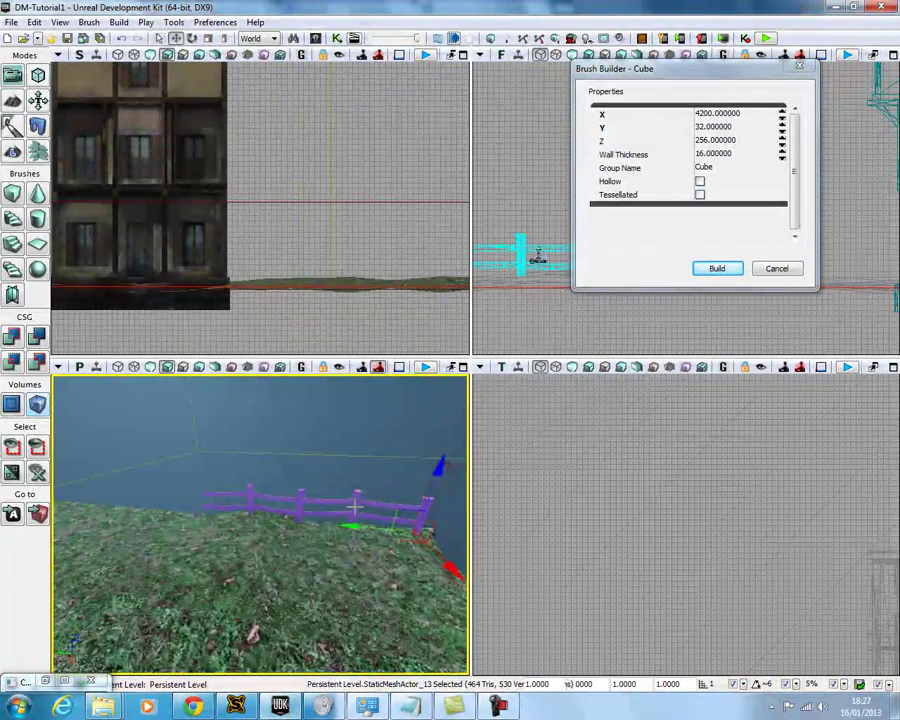
right_click_drag(355, 507, 425, 494)
left_click_drag(389, 419, 239, 535)
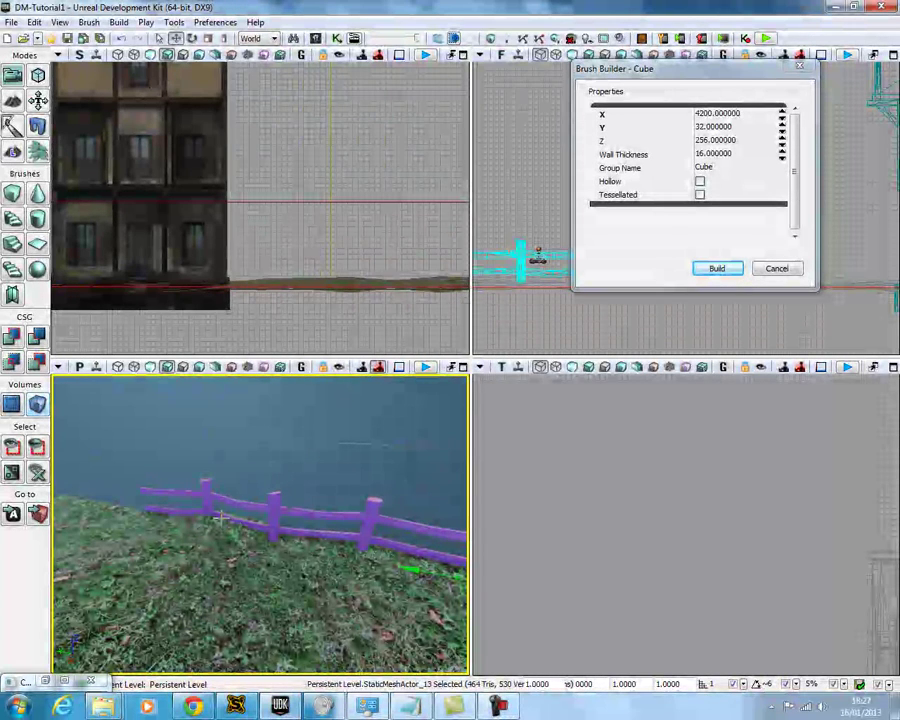
left_click_drag(316, 553, 303, 546)
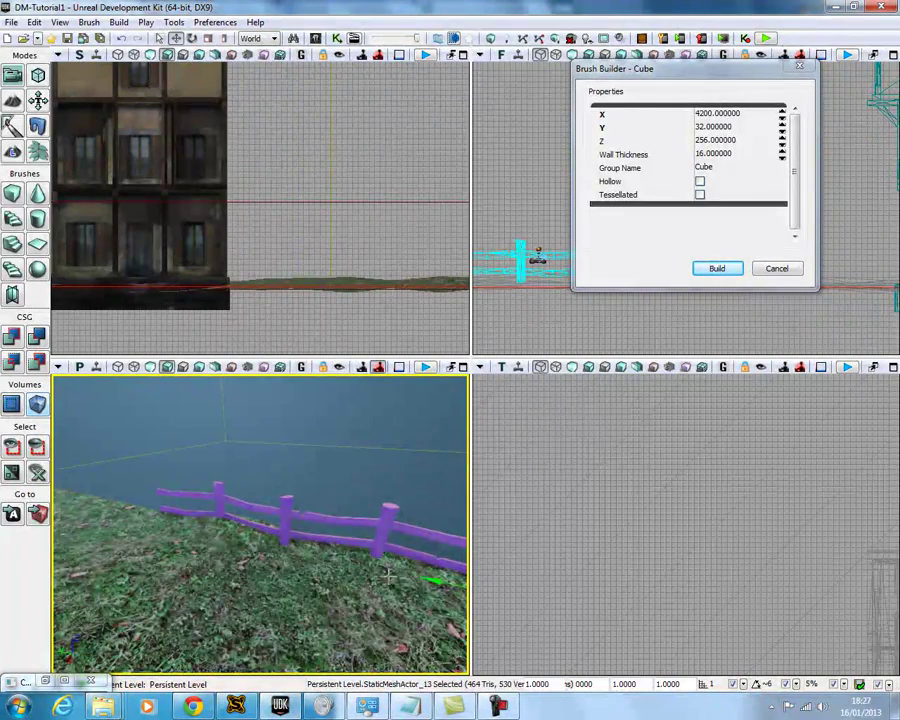
Step: Duplicate the fence mesh along Y so the copy continues from the first section along the terrain's edge
left_click_drag(388, 575, 288, 545)
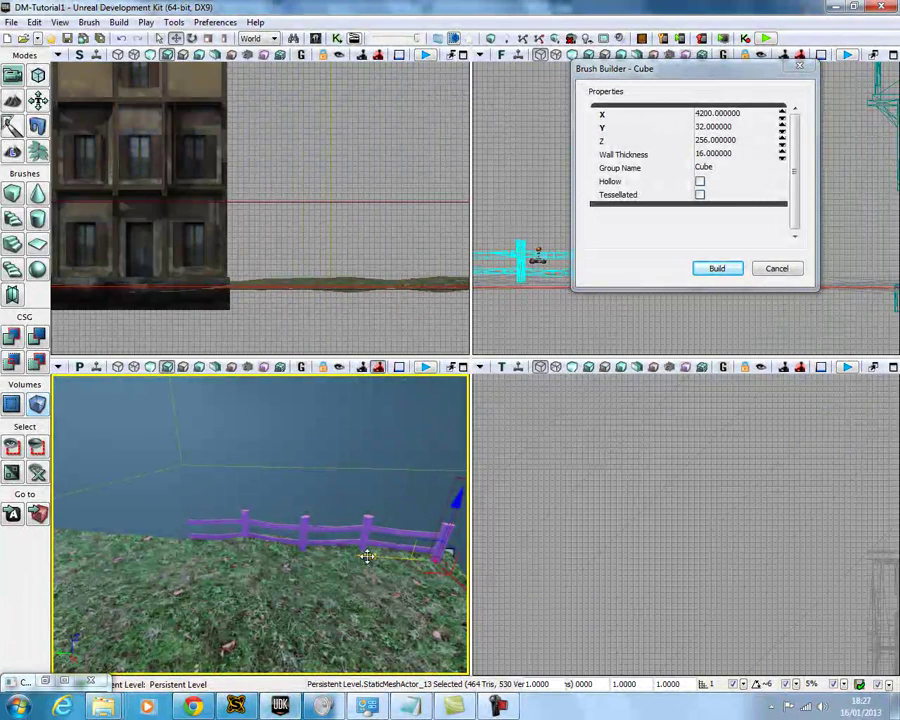
left_click_drag(367, 556, 144, 556, "alt")
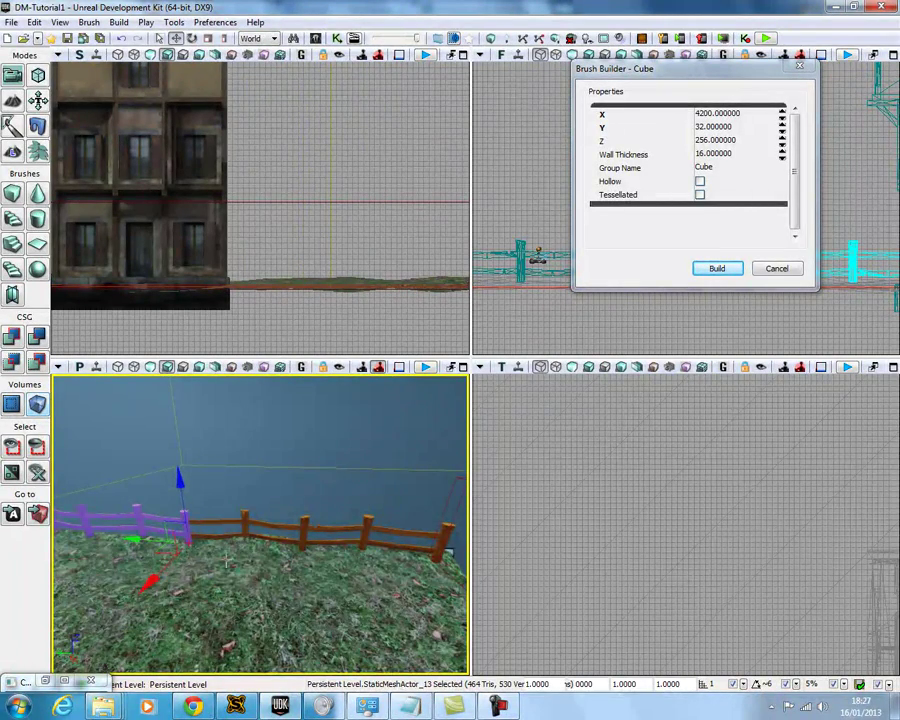
left_click_drag(226, 560, 266, 550)
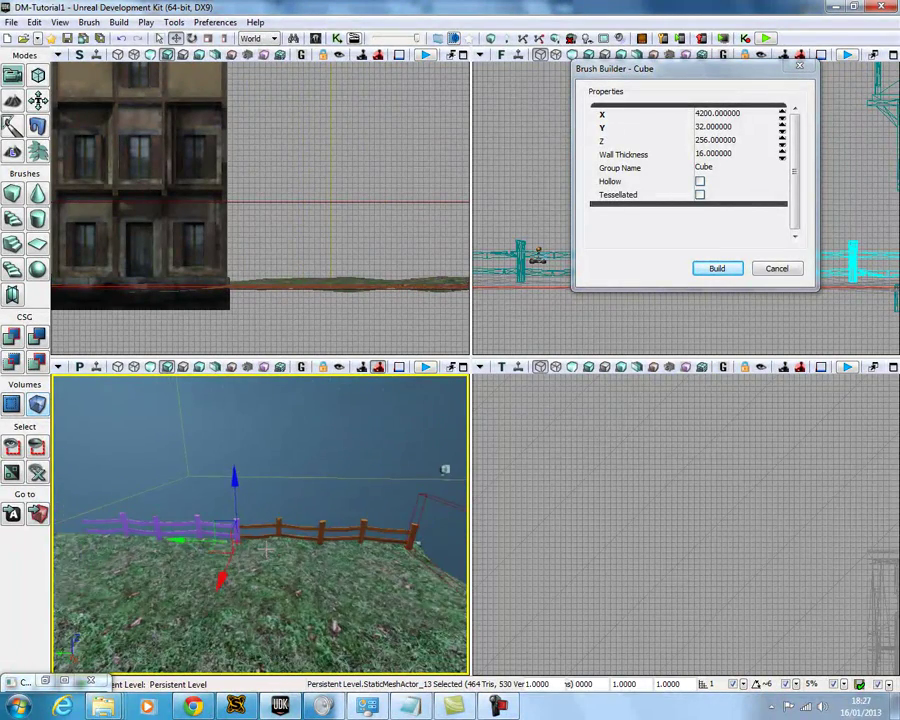
Step: Select both fence sections, duplicate them together along Y, and align the copies with the end of the existing fence
left_click(279, 527, "ctrl")
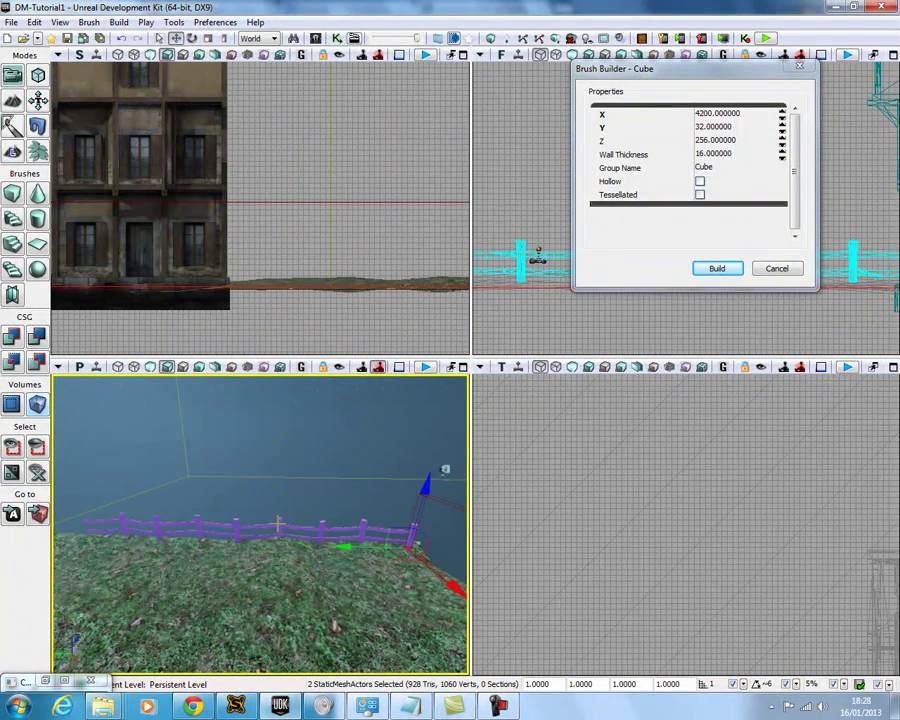
scroll(290, 524, "up", 3)
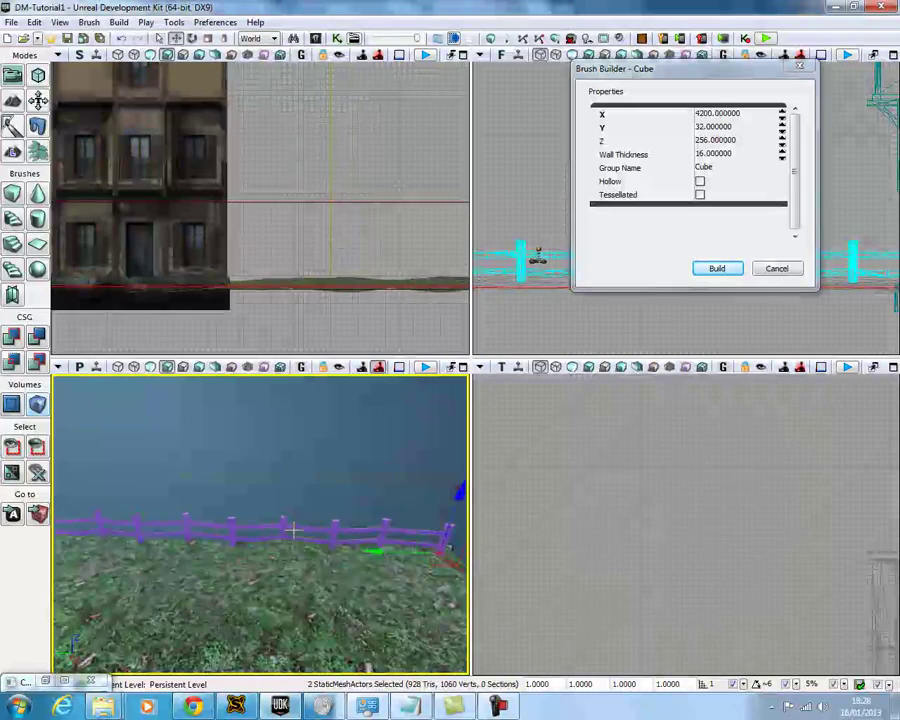
scroll(297, 534, "down", 3)
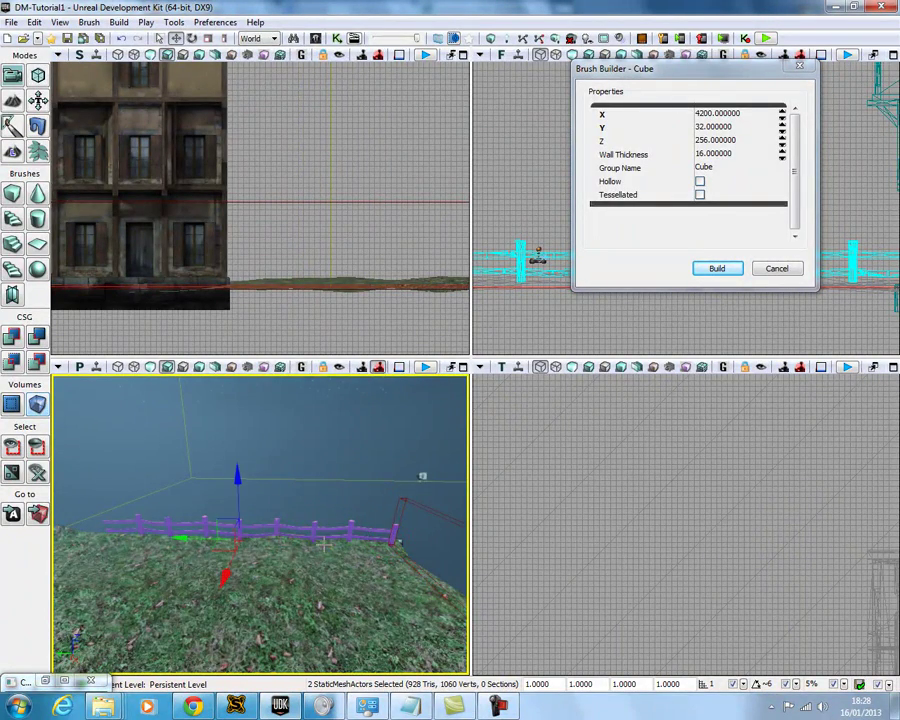
left_click_drag(163, 536, 20, 512, "alt")
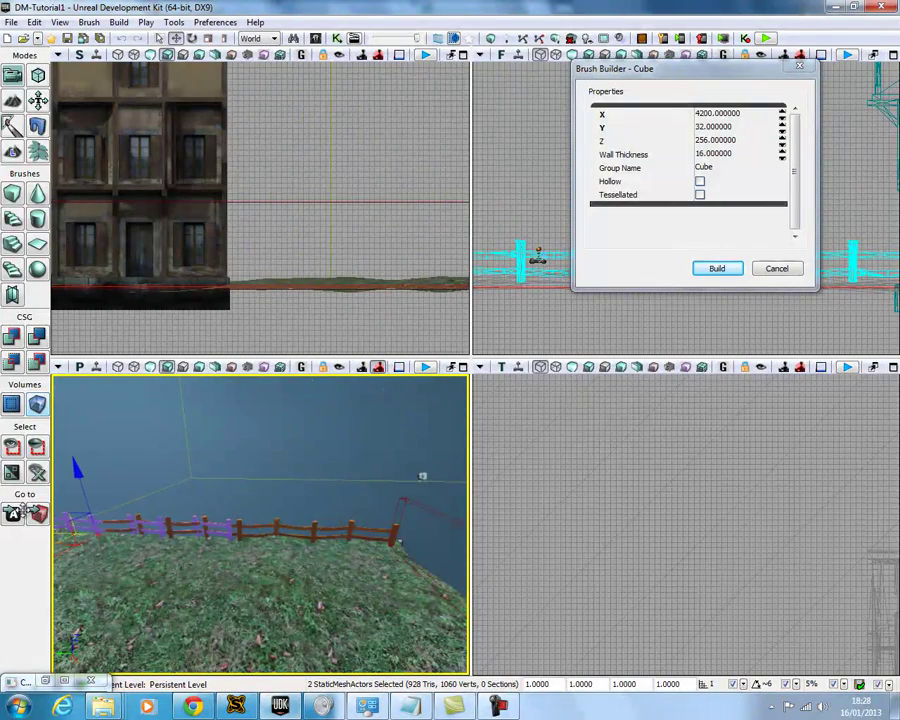
right_click_drag(165, 502, 235, 513)
left_click_drag(159, 525, 104, 520)
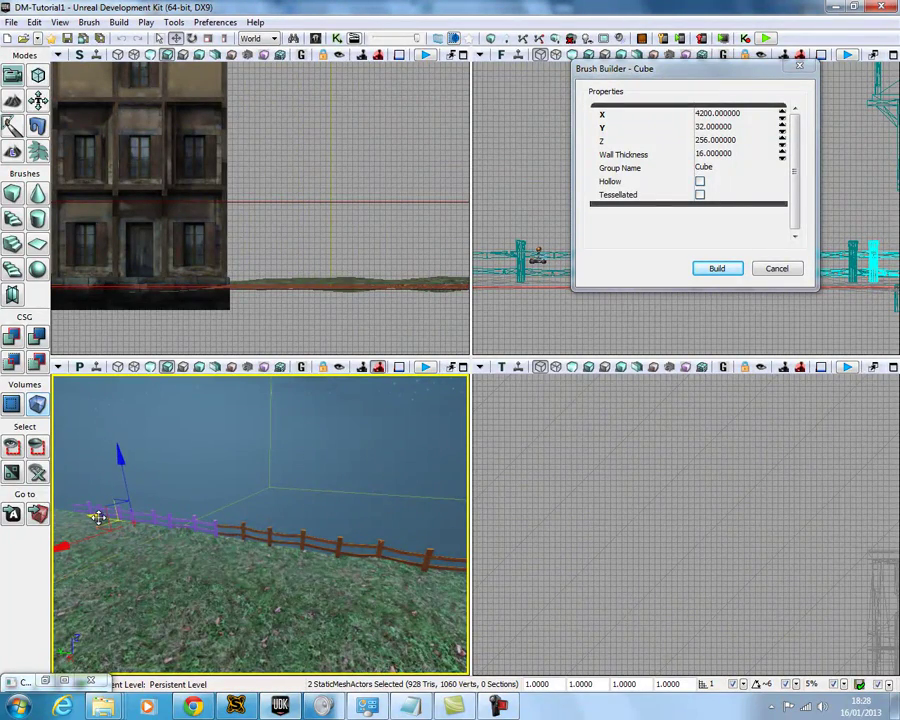
right_click_drag(215, 503, 55, 571)
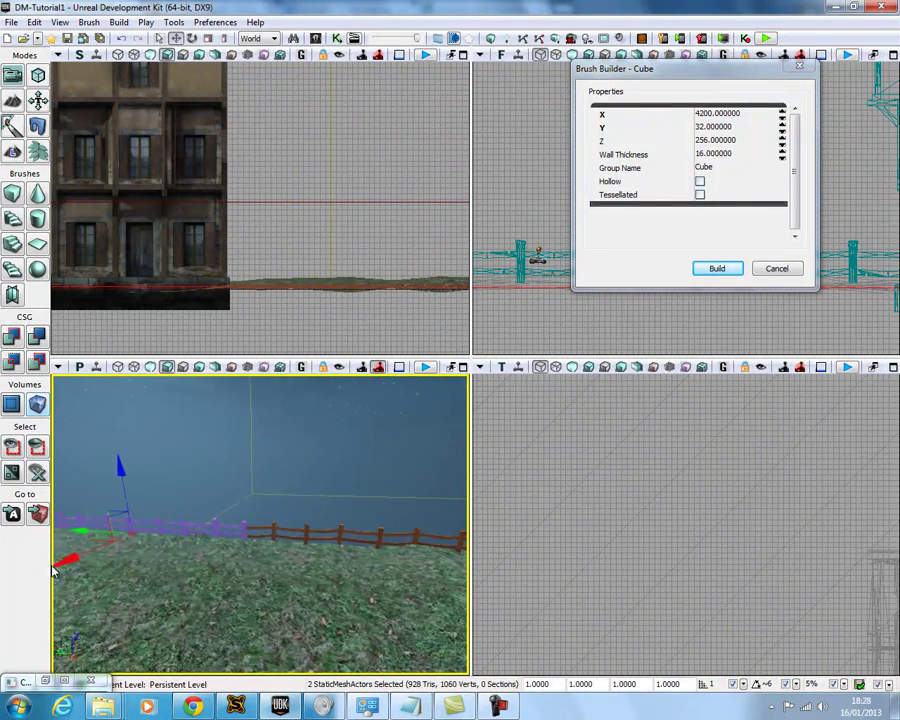
right_click_drag(244, 507, 251, 507)
left_click_drag(250, 508, 112, 512)
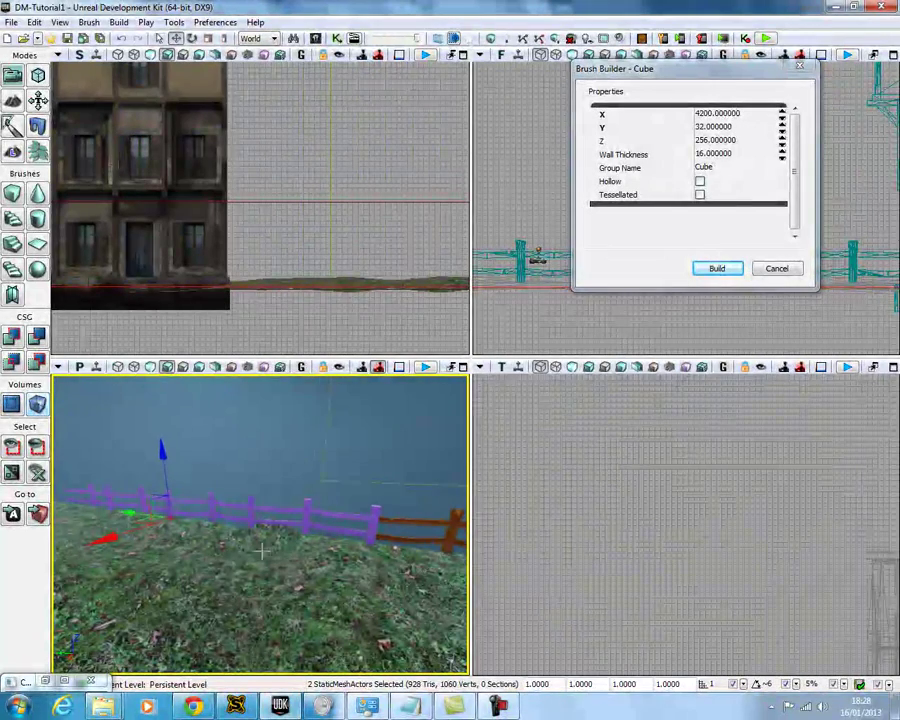
left_click_drag(128, 513, 39, 513)
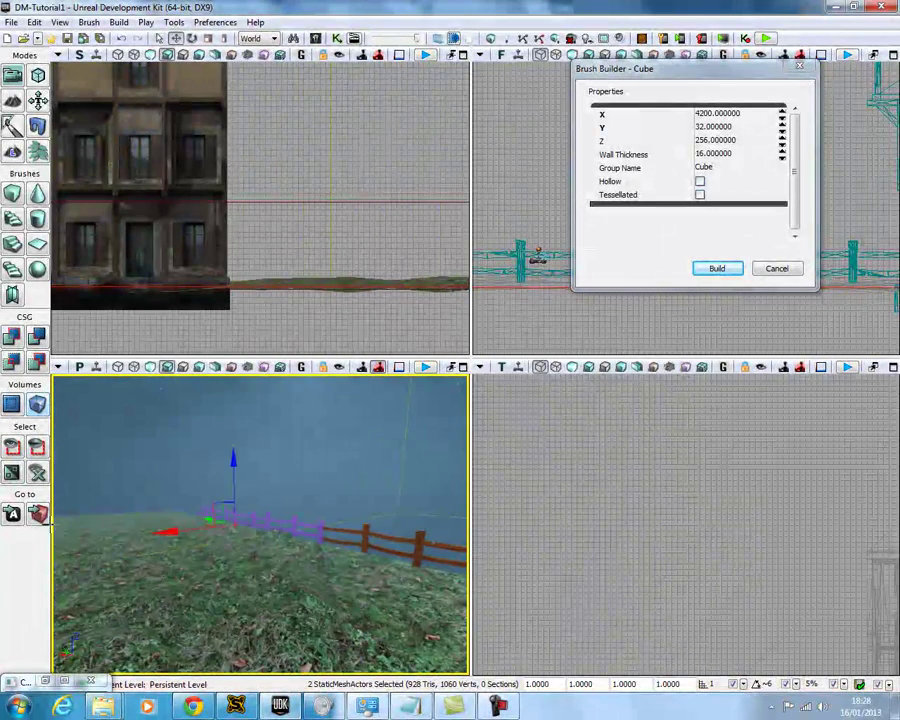
Step: Play-test the level by walking along the fence and jumping against it to check the blocking volume, and end the test
left_click(424, 56)
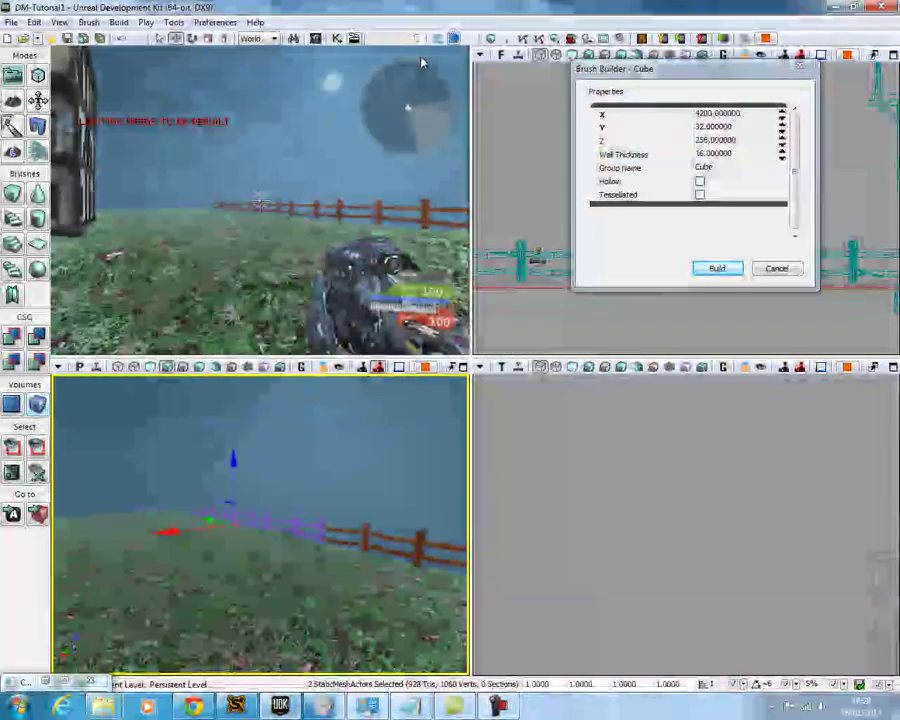
key("w")
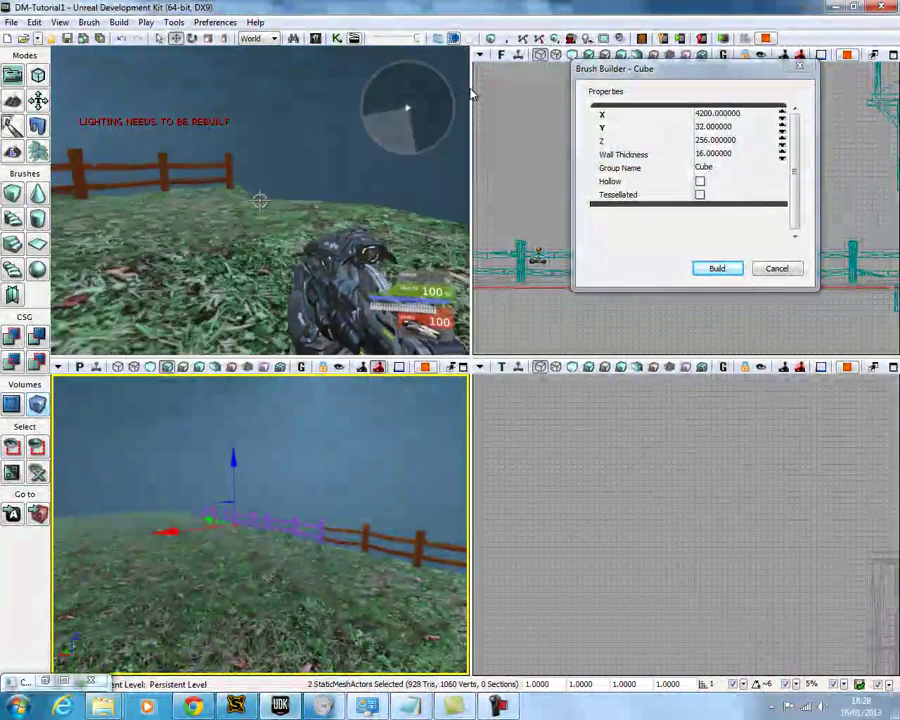
key("w")
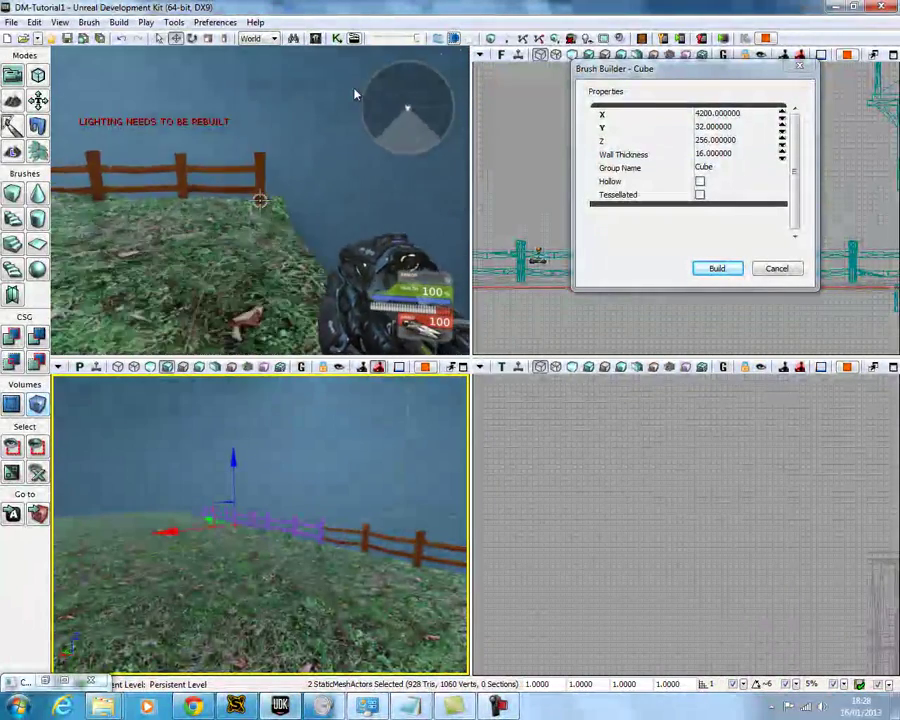
key("s")
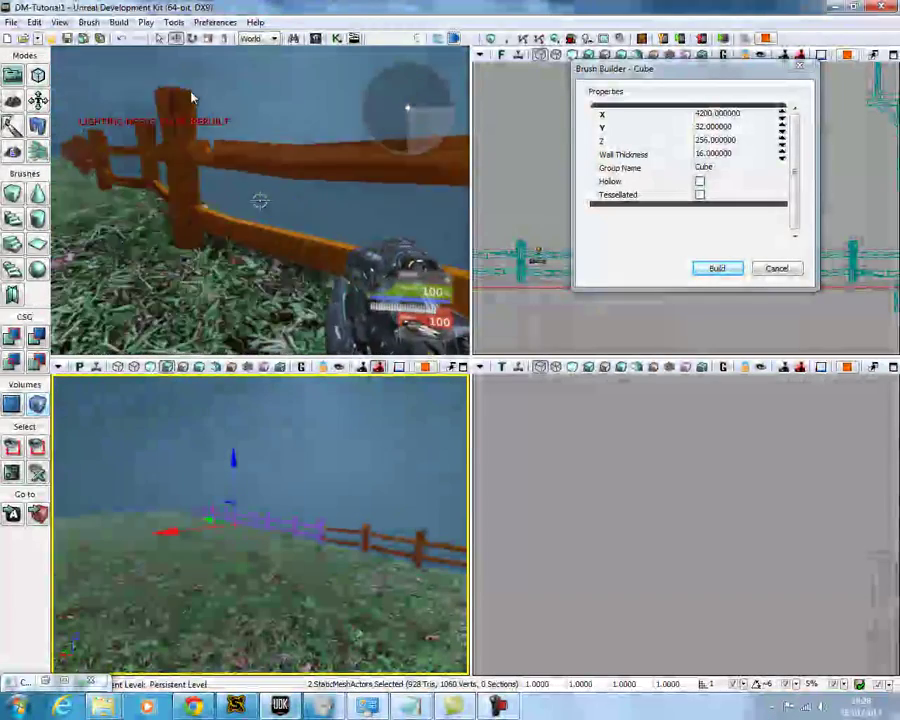
key("w")
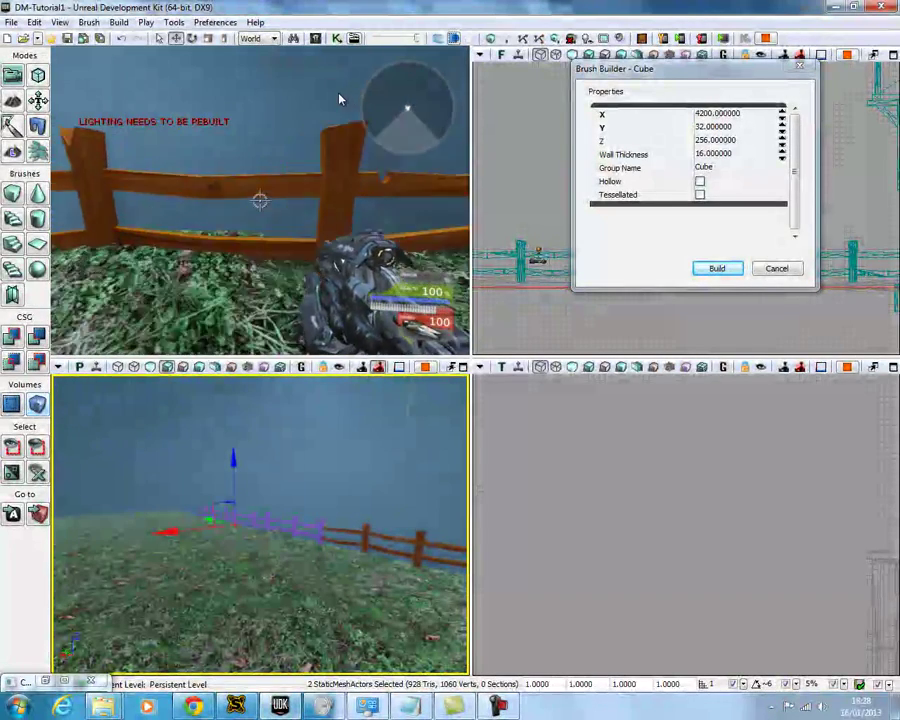
key("s")
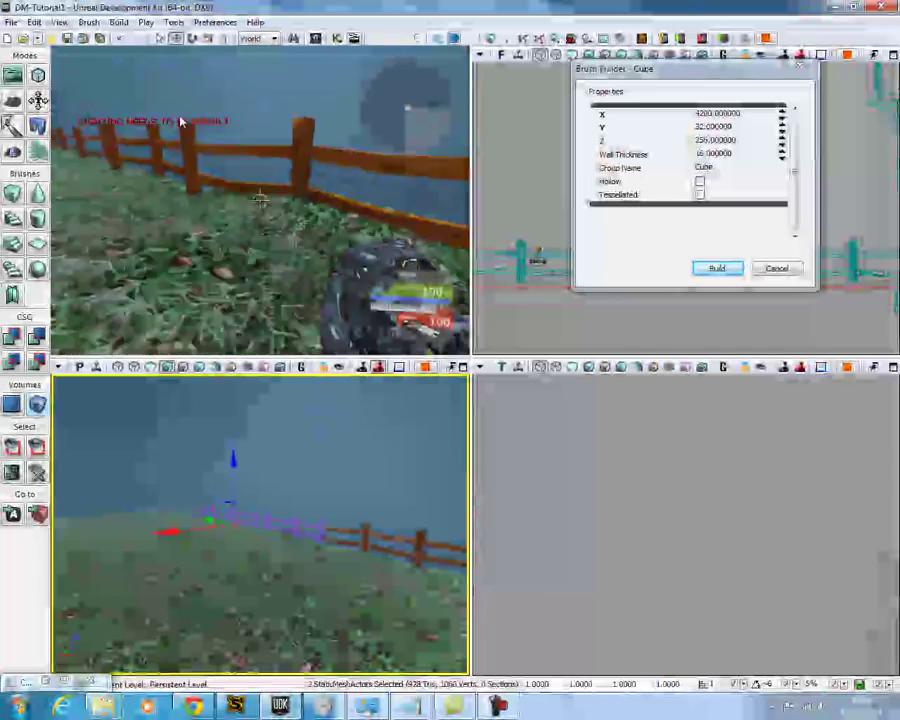
key("w")
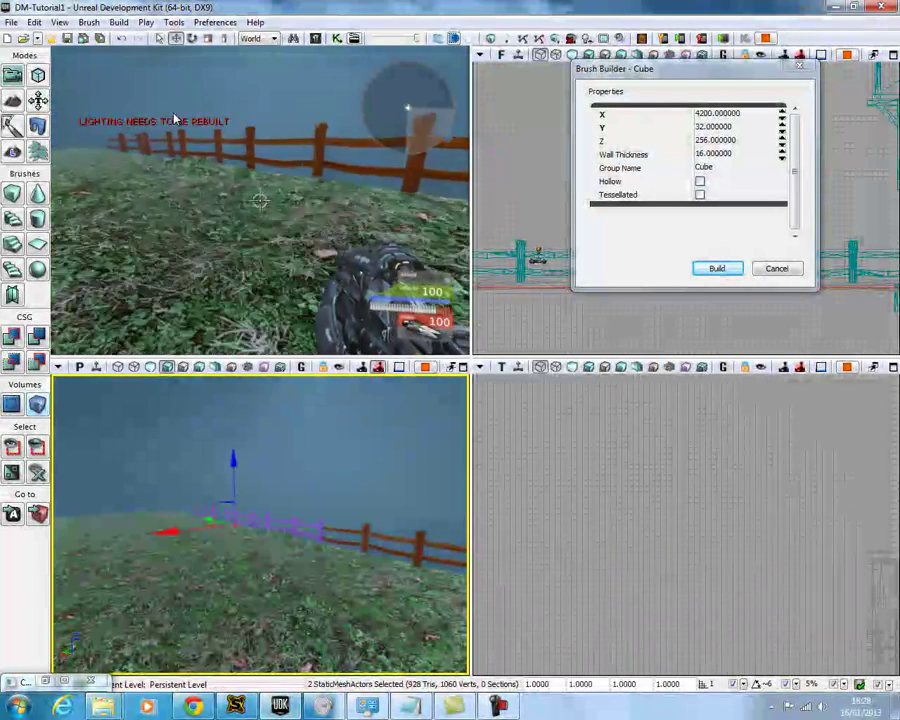
key("w")
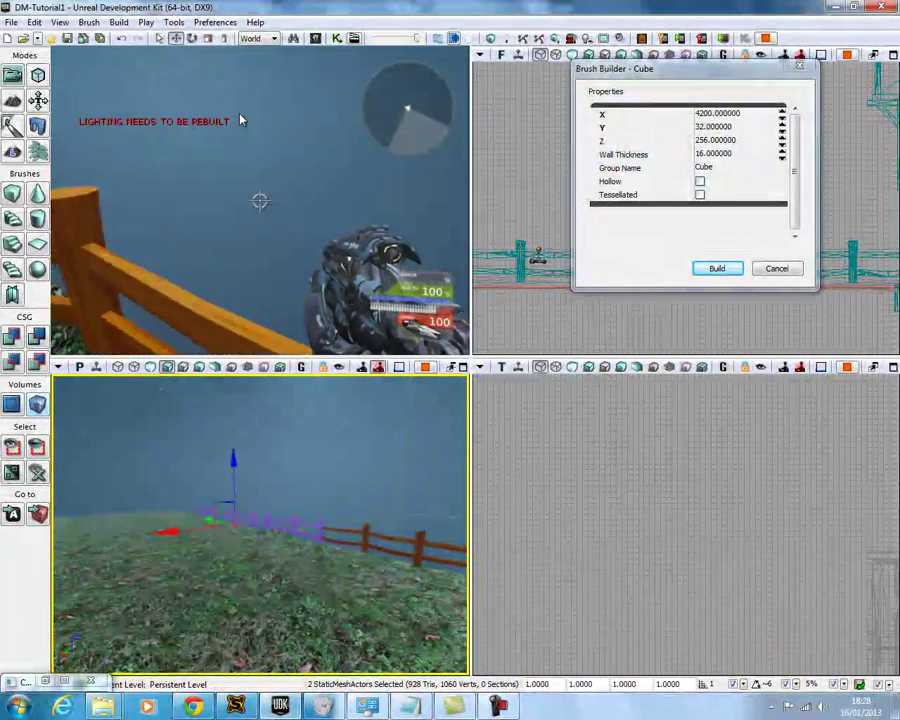
key("w")
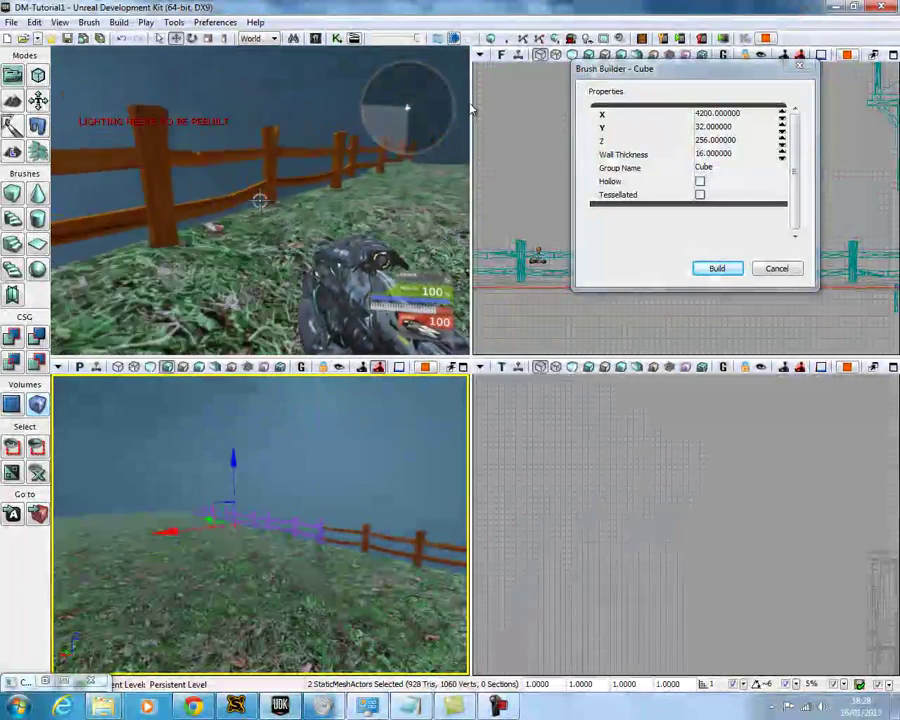
key("w")
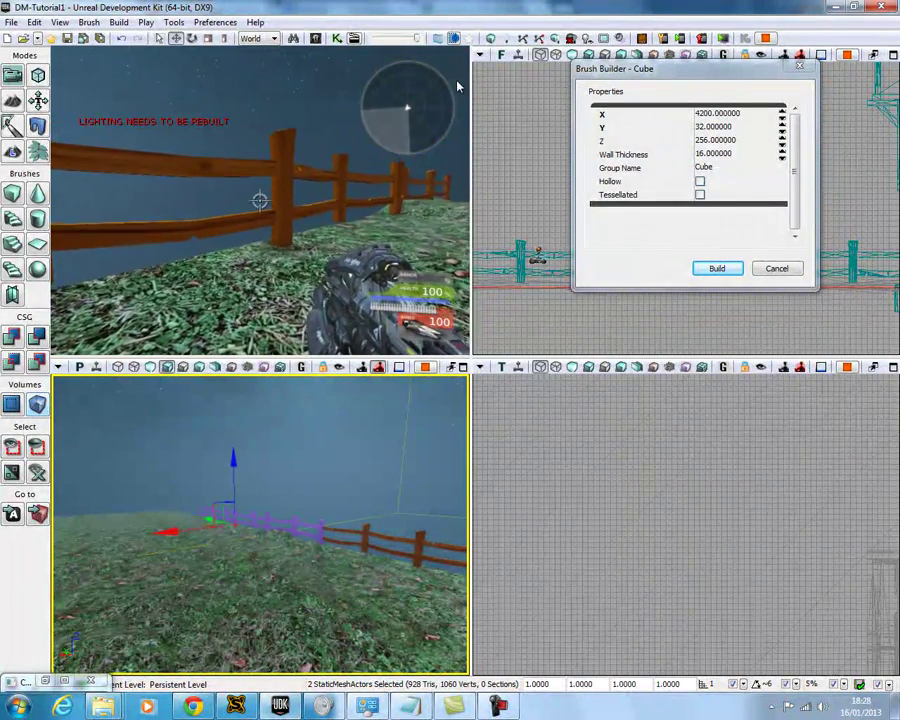
key("w")
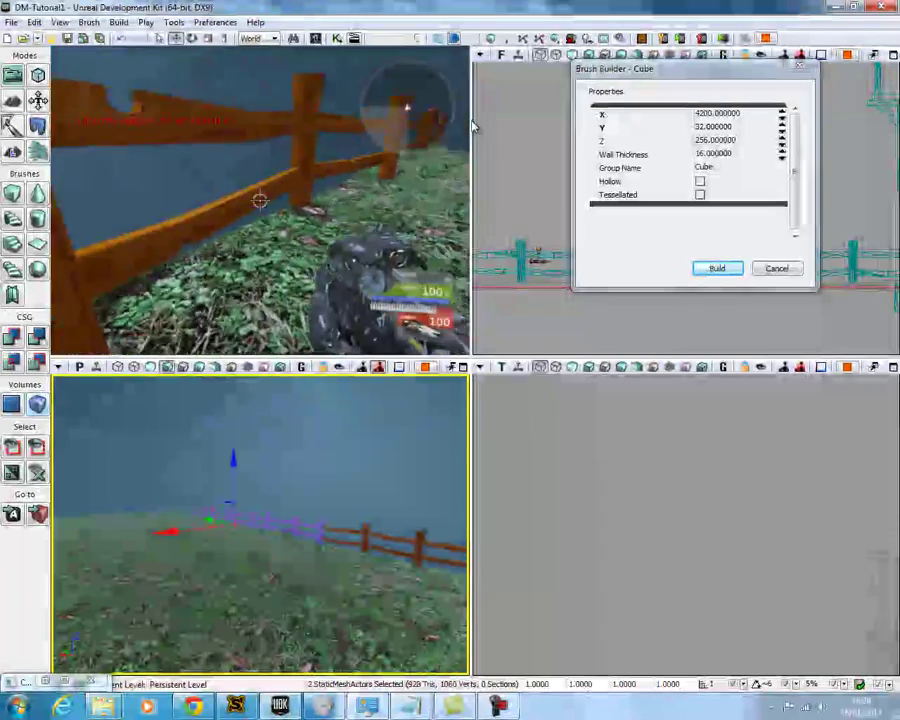
key("w")
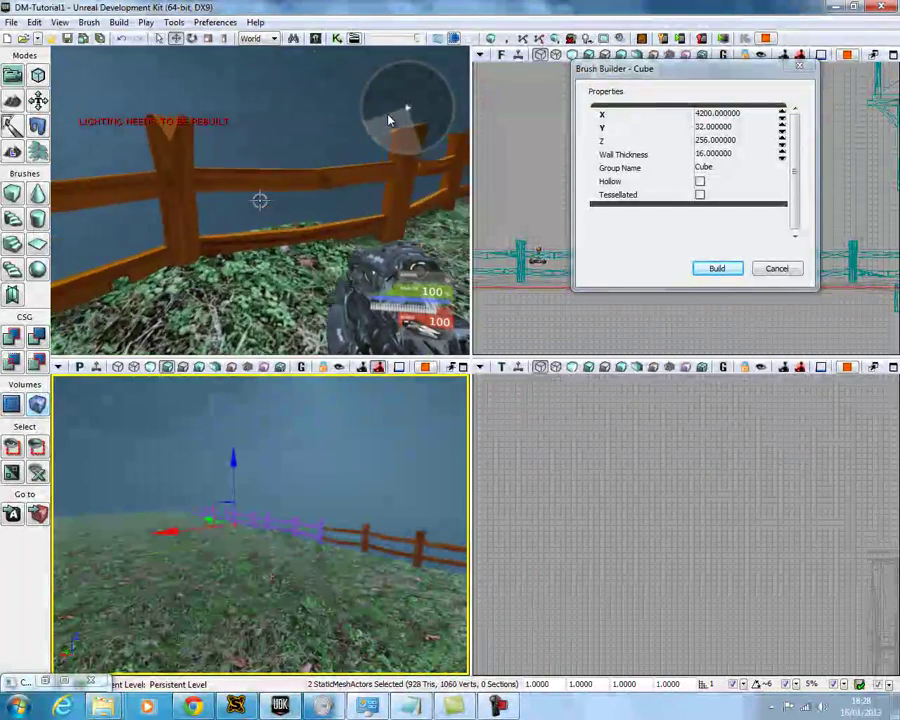
key("w")
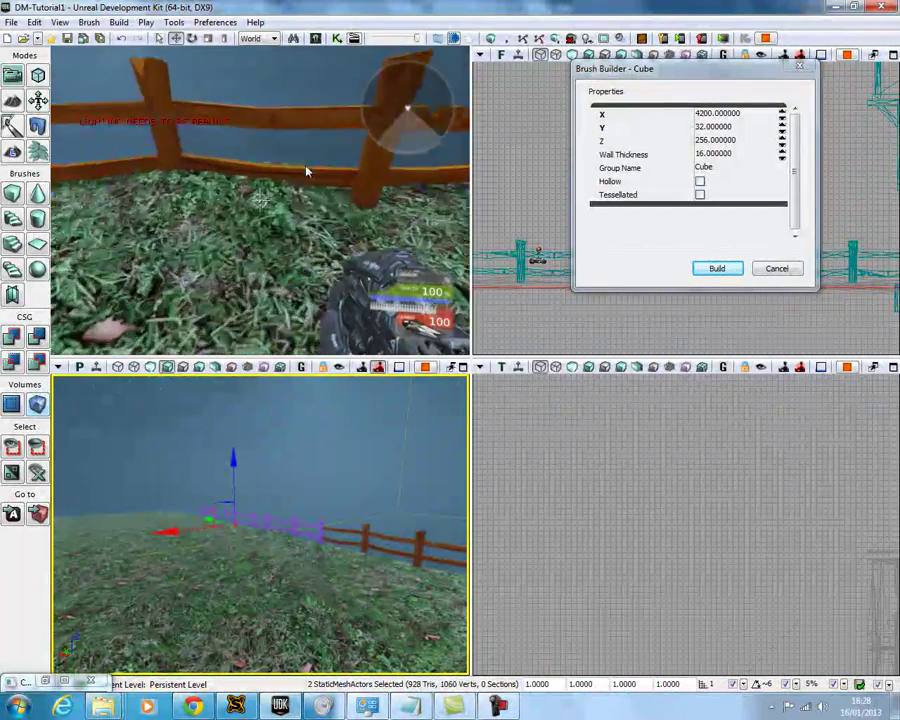
key("space")
key("s")
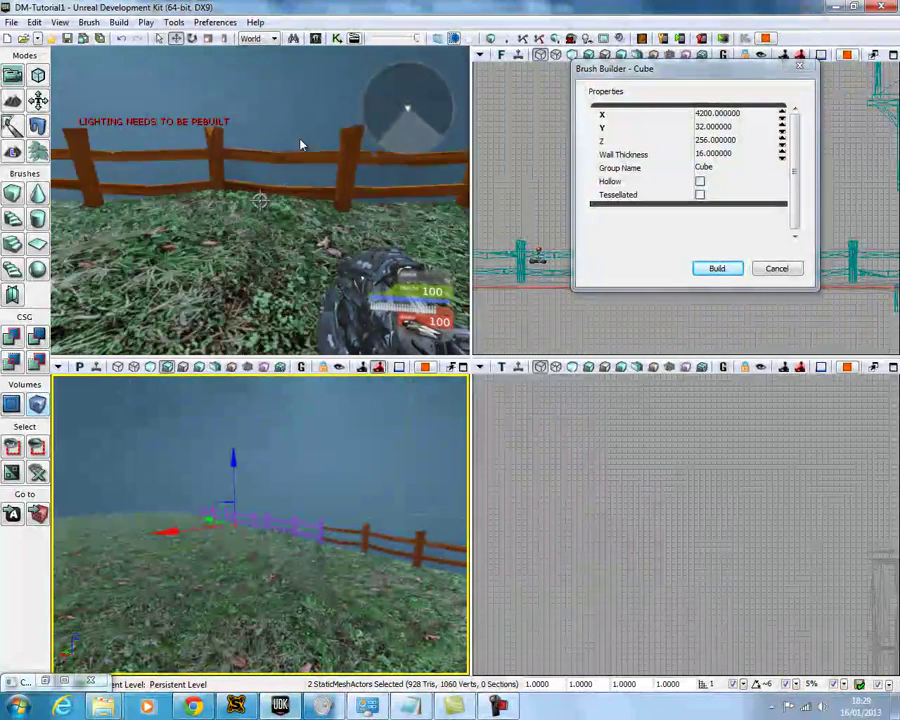
key("w")
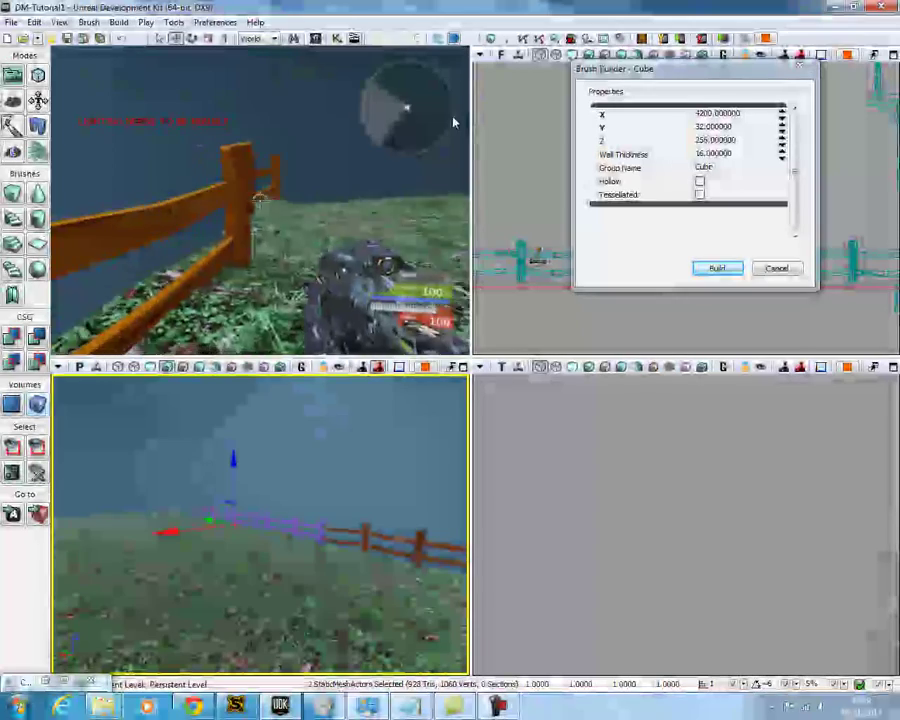
key("s")
key("d")
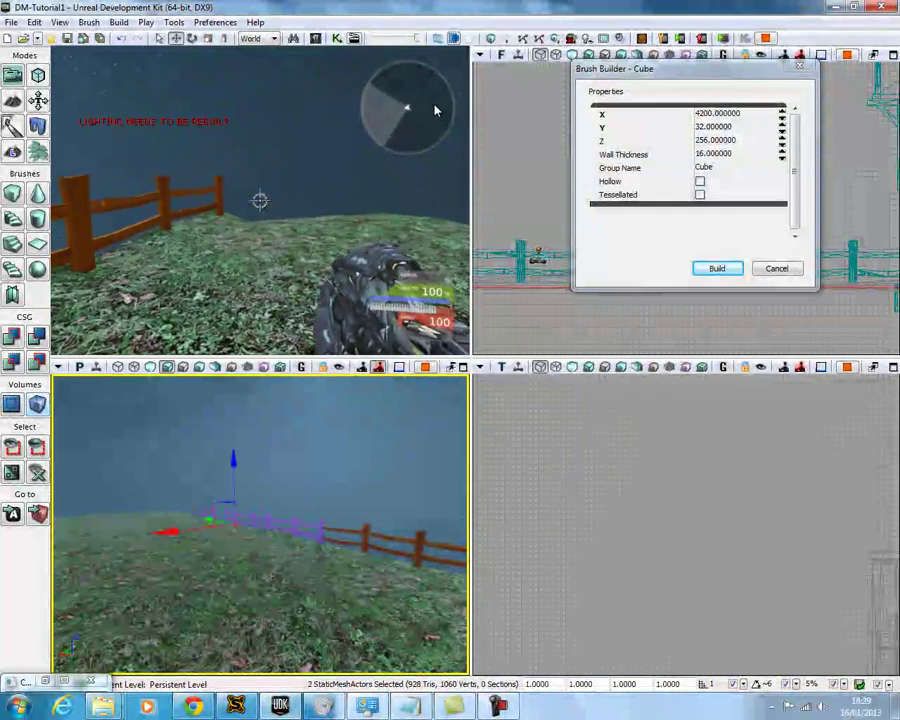
key("Escape")
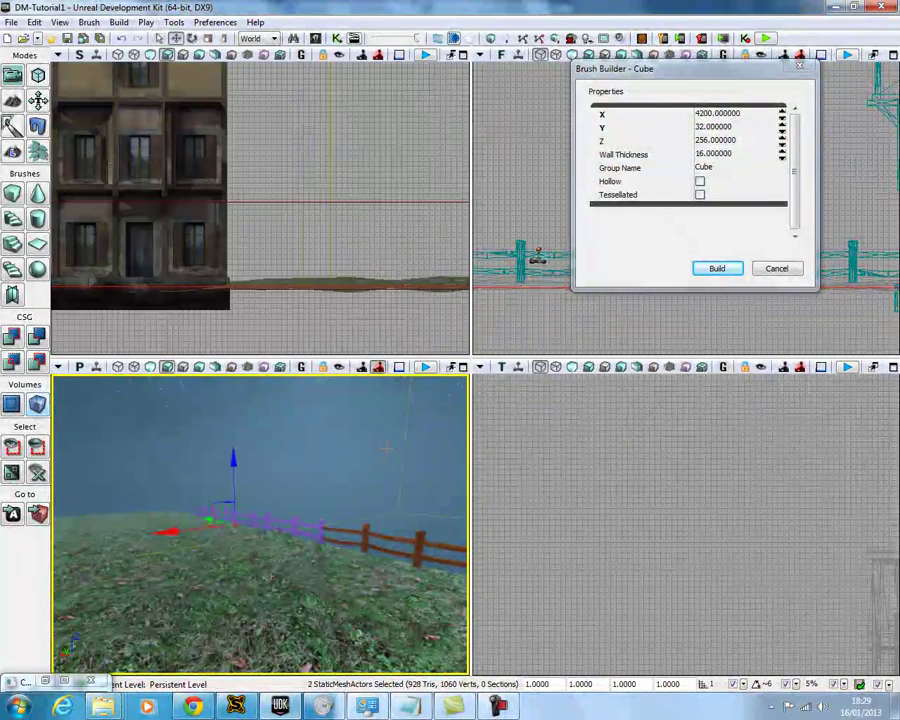
Step: Open terrain editing mode for the unfenced terrain edge and set the brush strength to 22 and radius to 365
right_click_drag(387, 448, 466, 528)
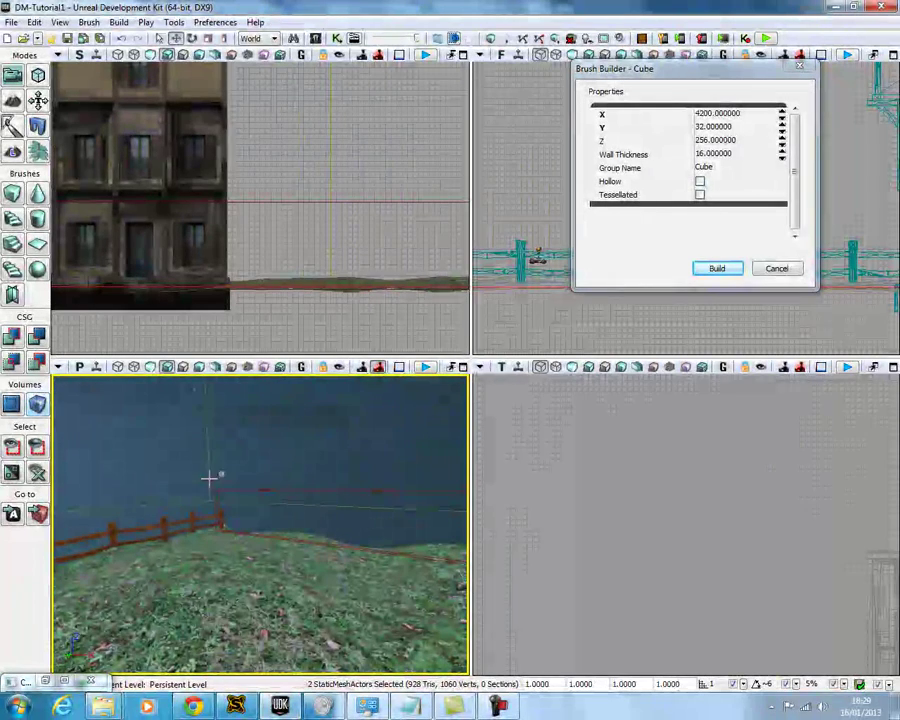
right_click_drag(293, 517, 249, 503)
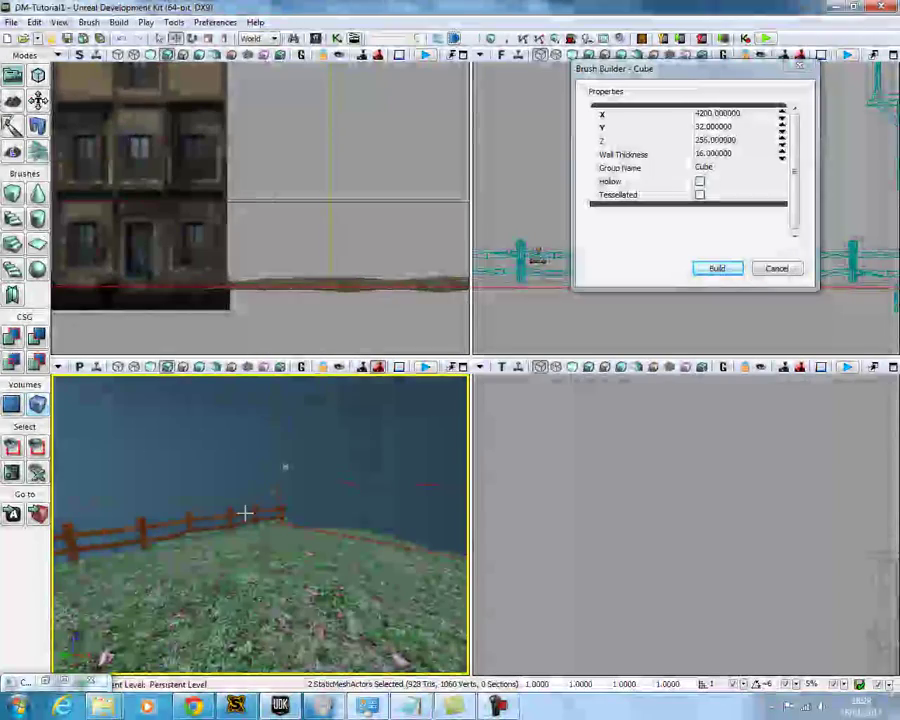
right_click_drag(235, 494, 55, 378)
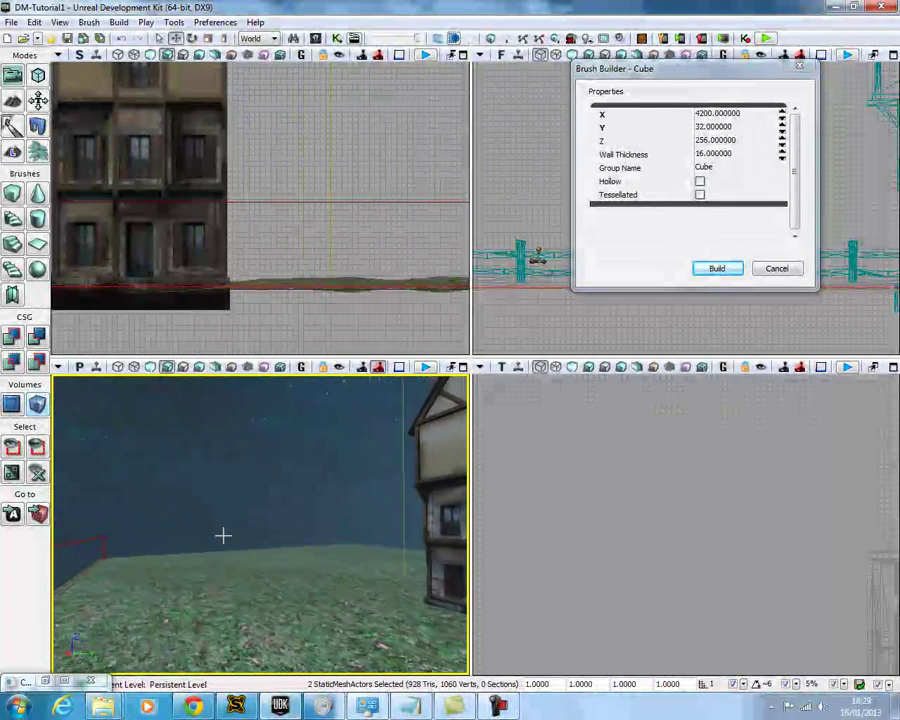
right_click_drag(328, 497, 198, 481)
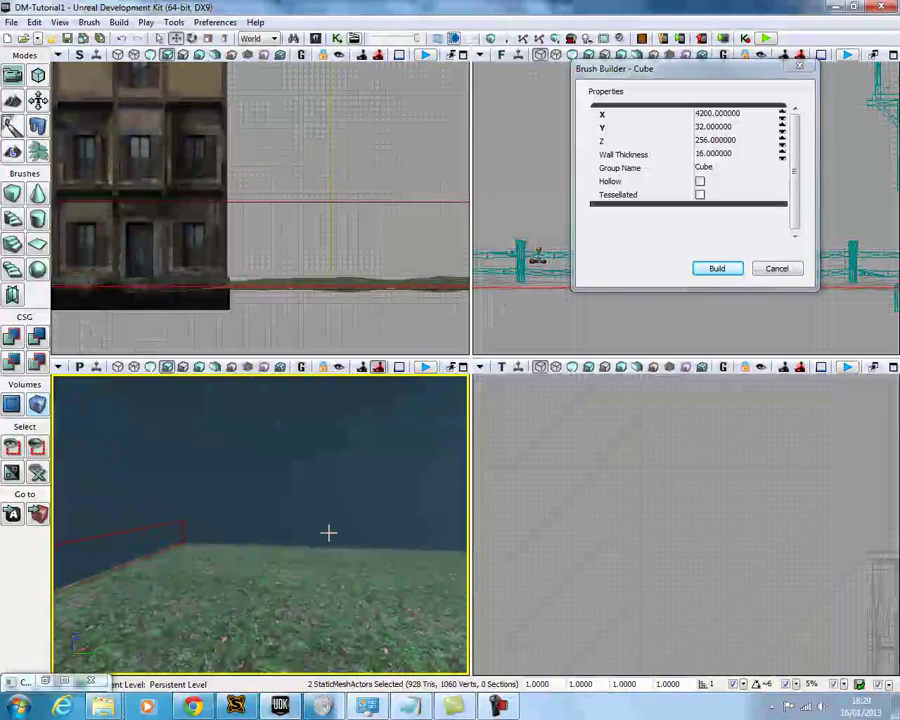
right_click_drag(260, 554, 50, 548)
left_click_drag(50, 547, 273, 548)
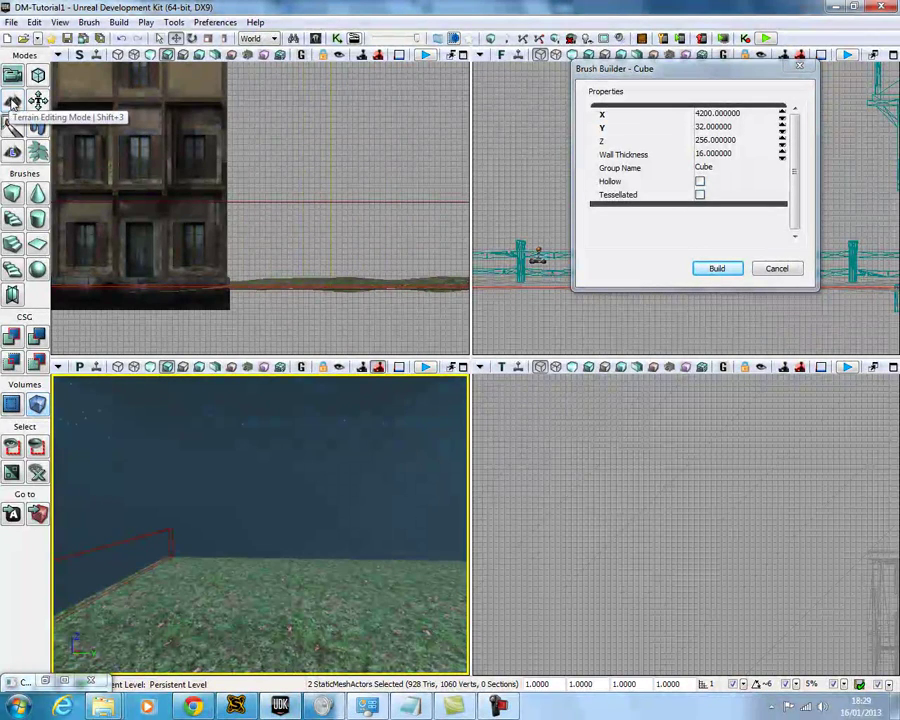
left_click(12, 104)
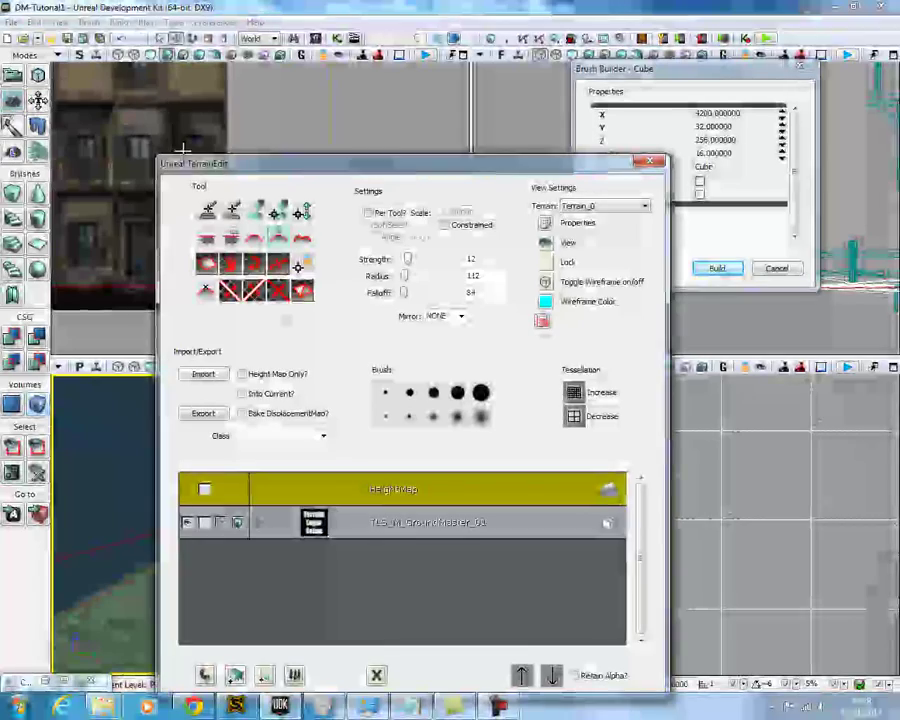
left_click_drag(286, 171, 587, 126)
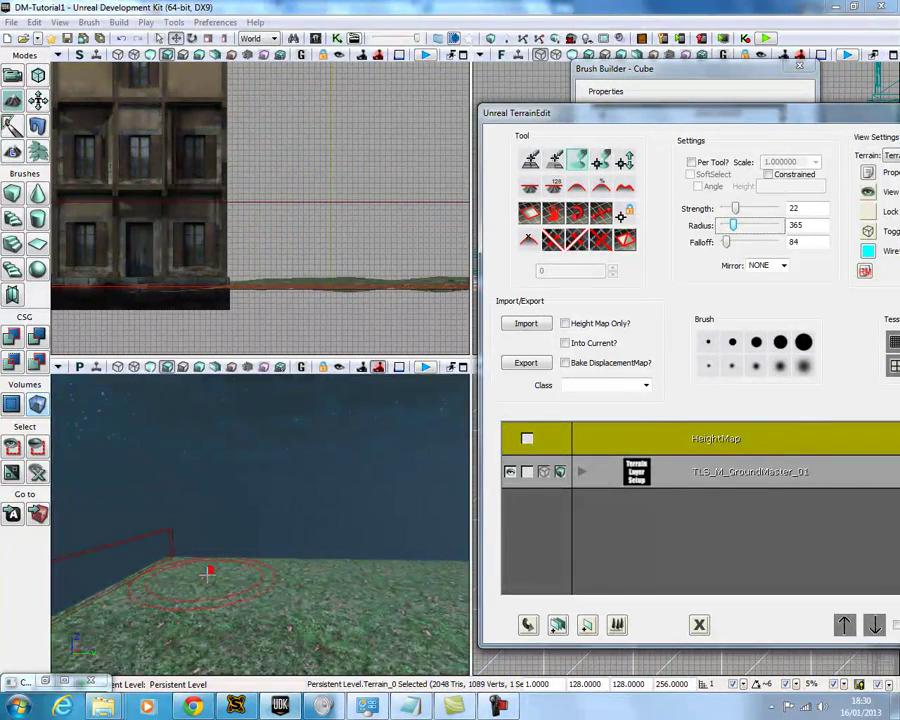
Step: Paint a tall hill onto the terrain corner beside the end of the blocking volume and widen it along both sides
right_click_drag(207, 574, 148, 598)
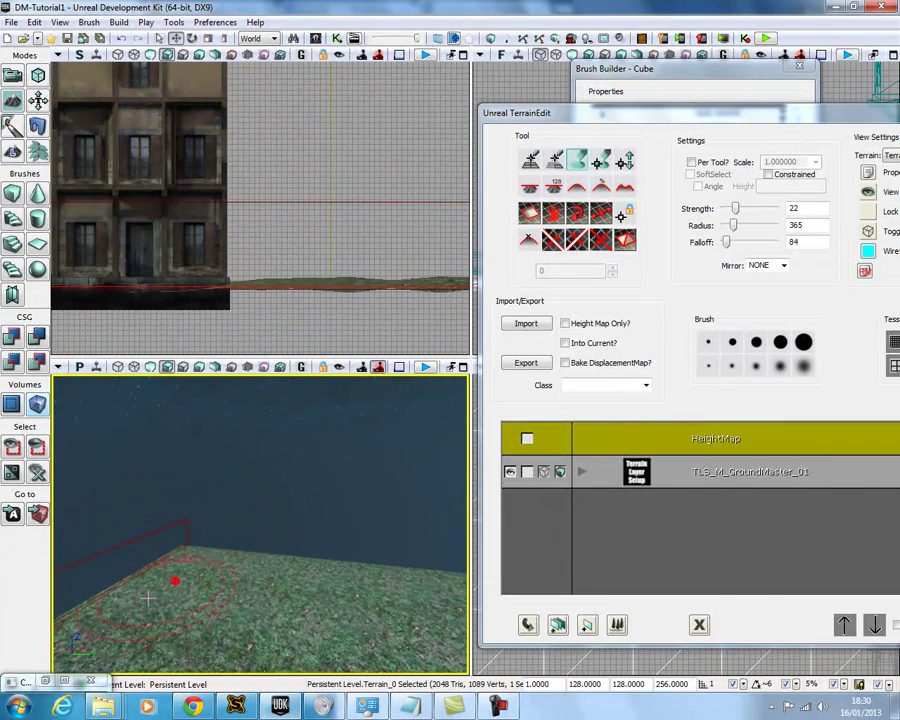
right_click_drag(215, 561, 199, 569)
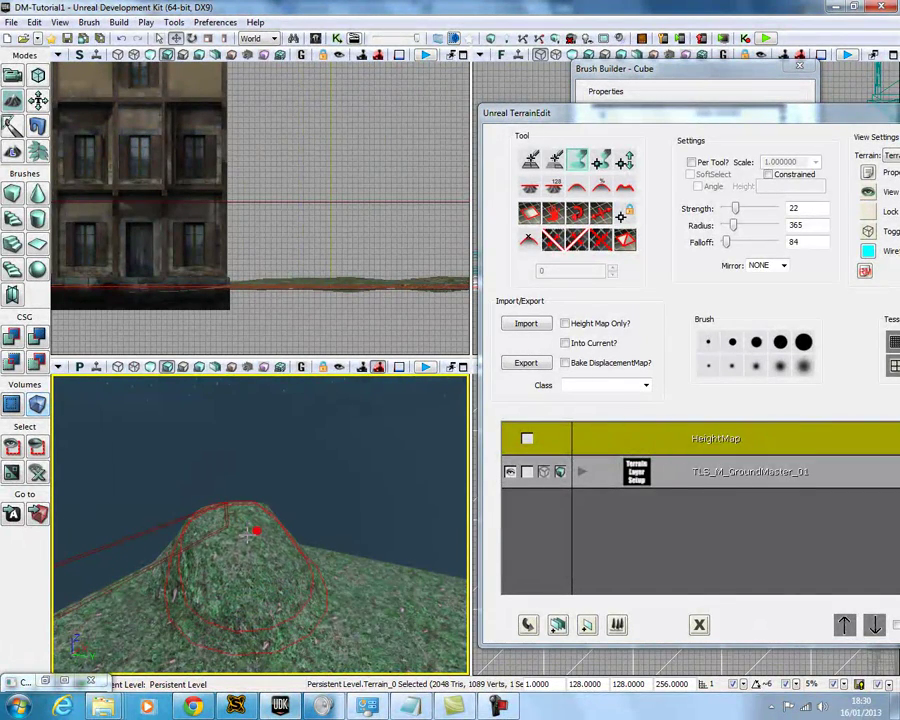
right_click_drag(259, 530, 259, 537, "ctrl")
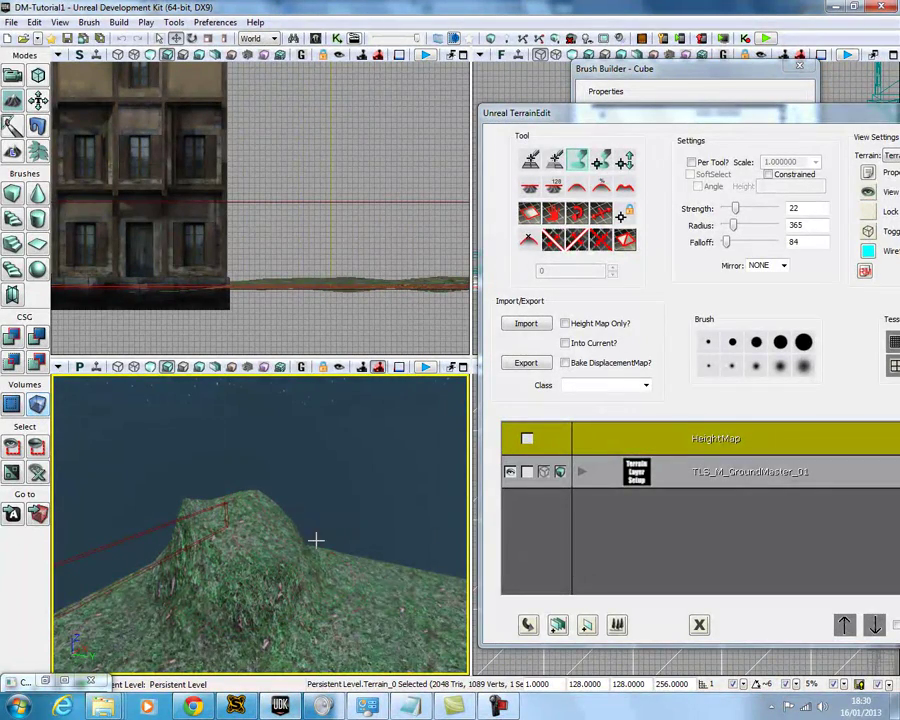
left_click_drag(329, 570, 358, 560, "ctrl")
mouse_move(358, 560)
right_mouse_down()
mouse_move(275, 593)
mouse_move(356, 590)
right_mouse_up()
mouse_move(201, 558)
left_mouse_down("ctrl")
mouse_move(179, 548)
mouse_move(223, 573)
left_mouse_up("ctrl")
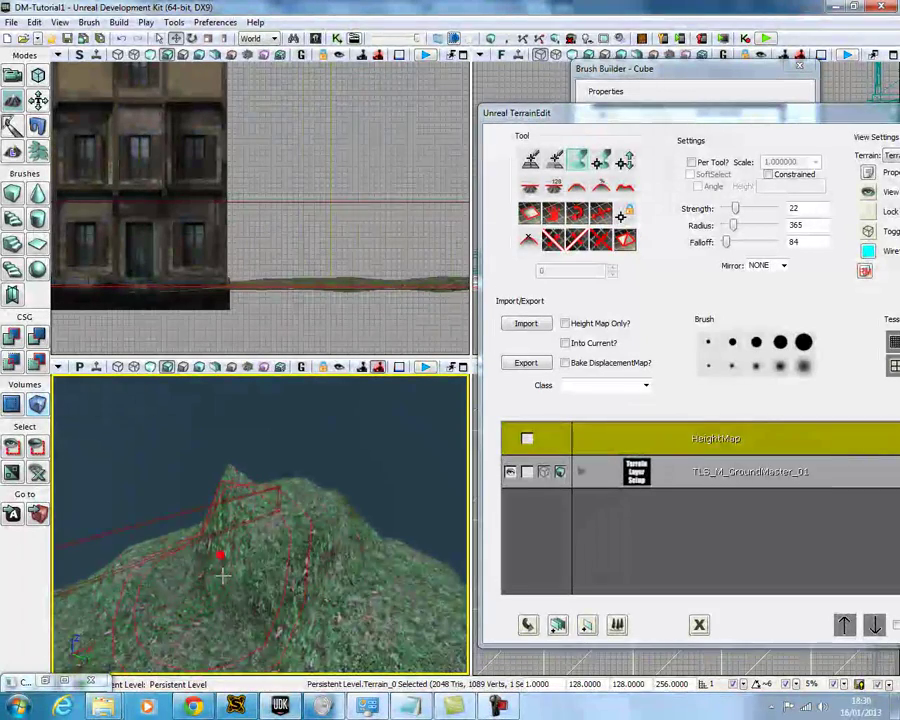
right_click_drag(223, 573, 302, 578)
mouse_move(301, 571)
left_mouse_down()
mouse_move(253, 568)
mouse_move(315, 563)
left_mouse_up()
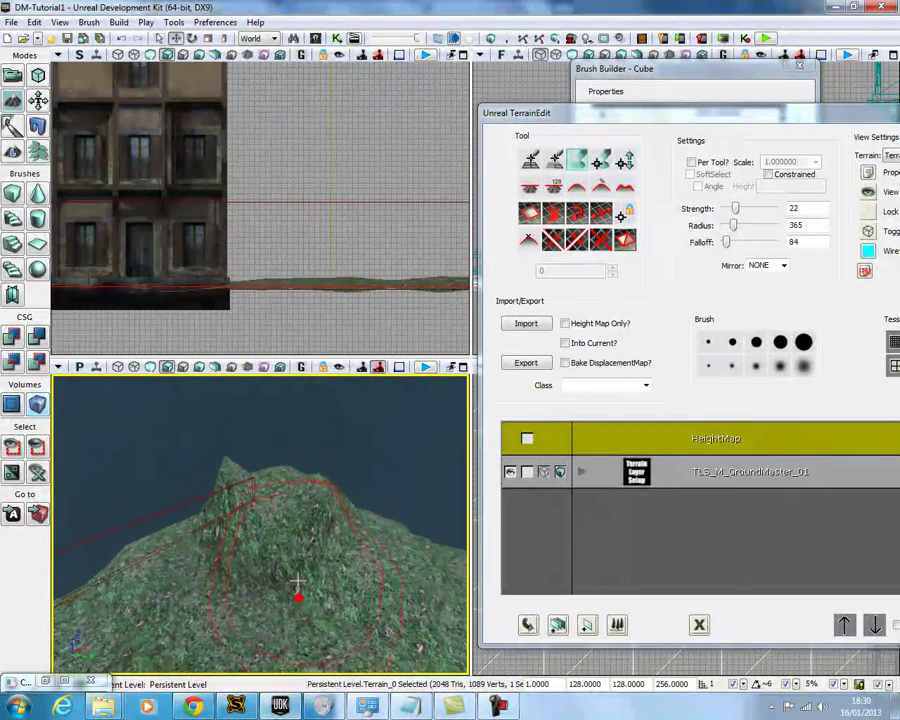
Step: Extend the hills along the unfenced terrain edge by painting a continuous ridge of peaks away from the corner
right_click_drag(282, 543, 243, 534)
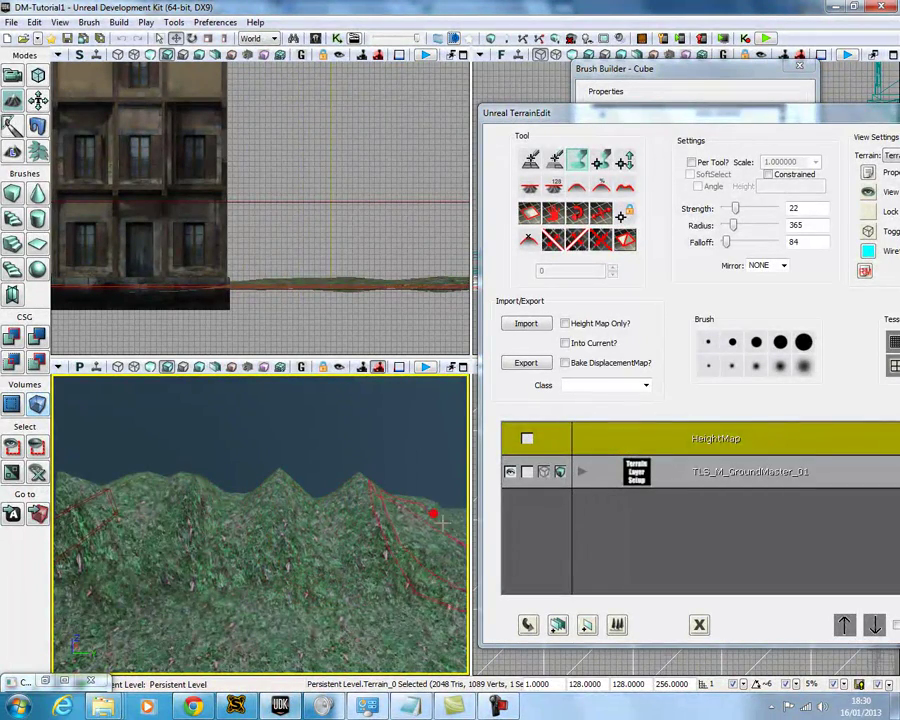
left_click_drag(375, 516, 217, 502, "ctrl")
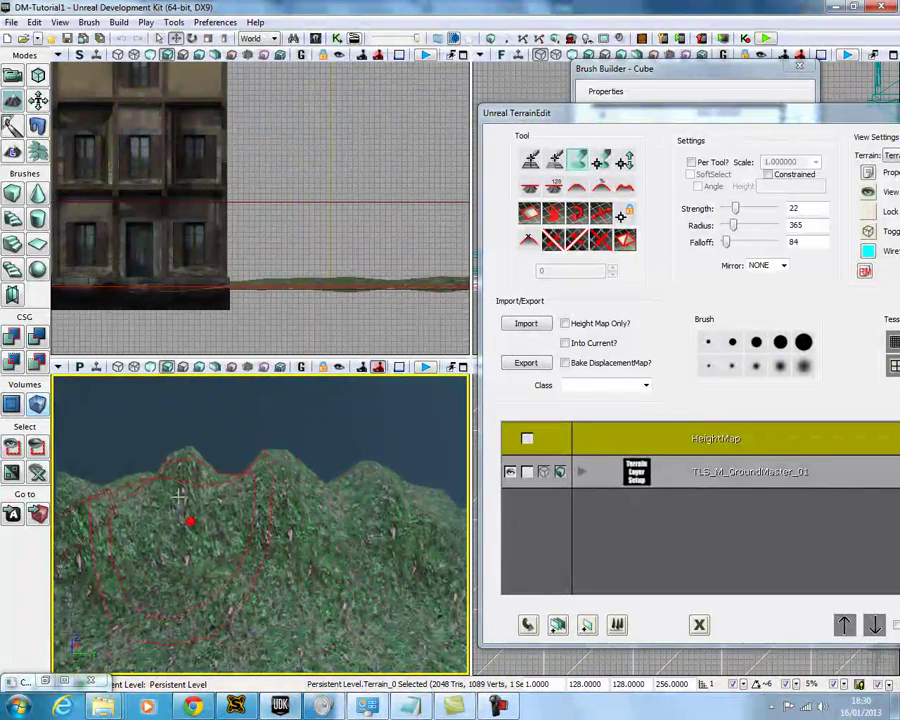
mouse_move(179, 497)
right_mouse_down()
mouse_move(369, 525)
mouse_move(168, 500)
right_mouse_up()
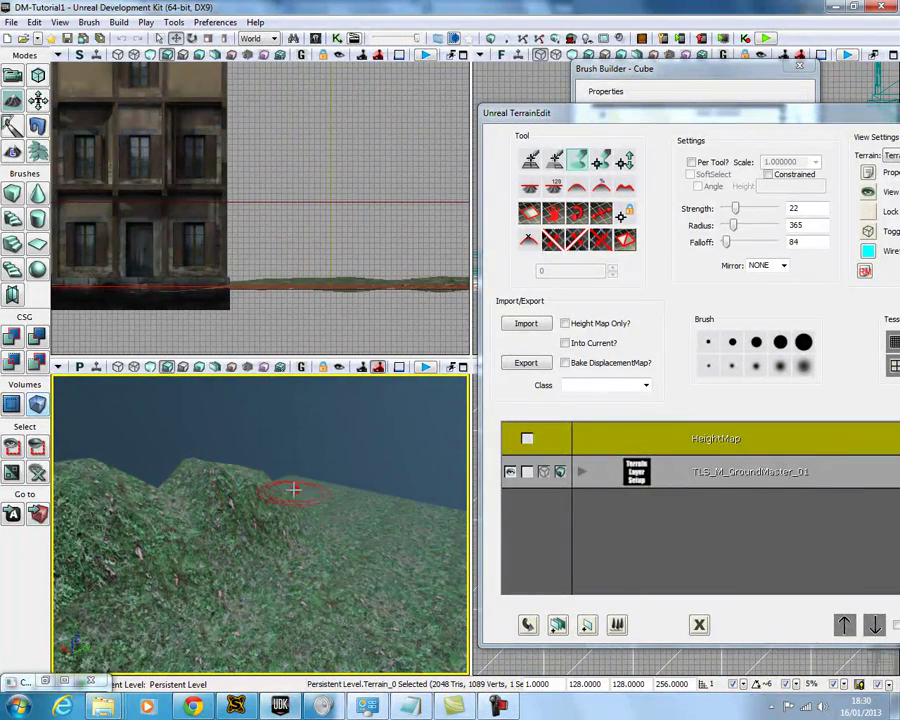
mouse_move(292, 492)
left_mouse_down("ctrl")
mouse_move(195, 490)
mouse_move(227, 504)
left_mouse_up("ctrl")
right_click_drag(227, 504, 22, 505)
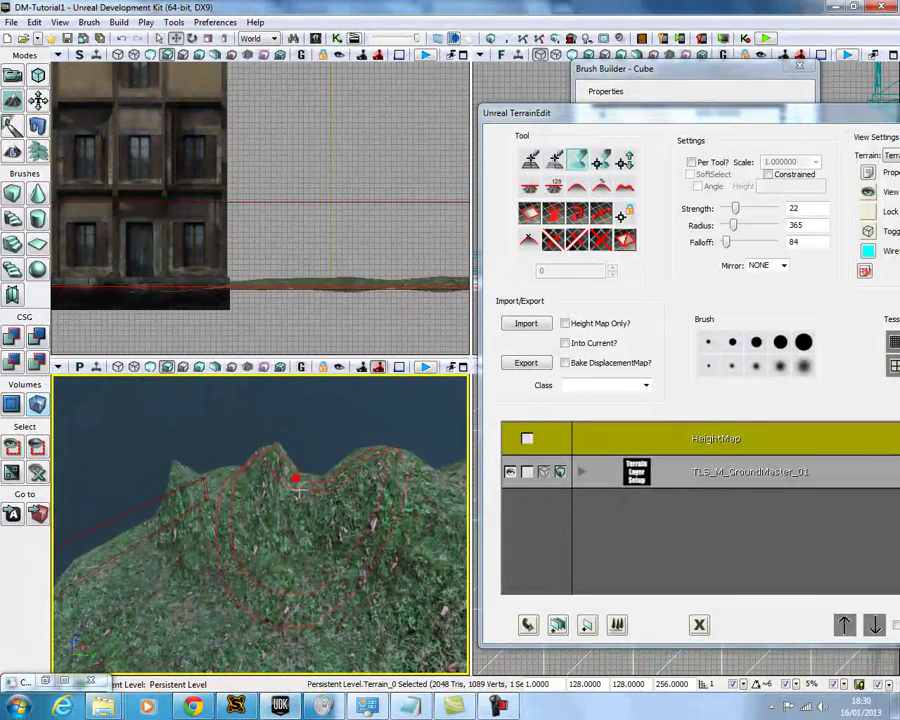
right_click_drag(307, 481, 463, 497)
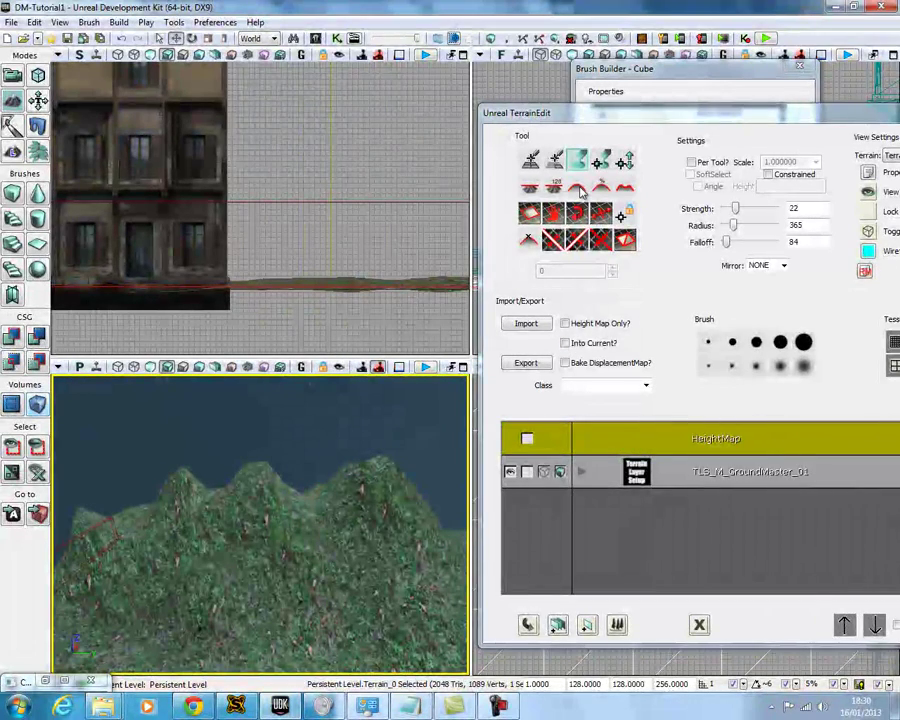
Step: Smooth the peaks of the painted ridge with the Smooth tool at strength 22 and radius 365
left_click(579, 189)
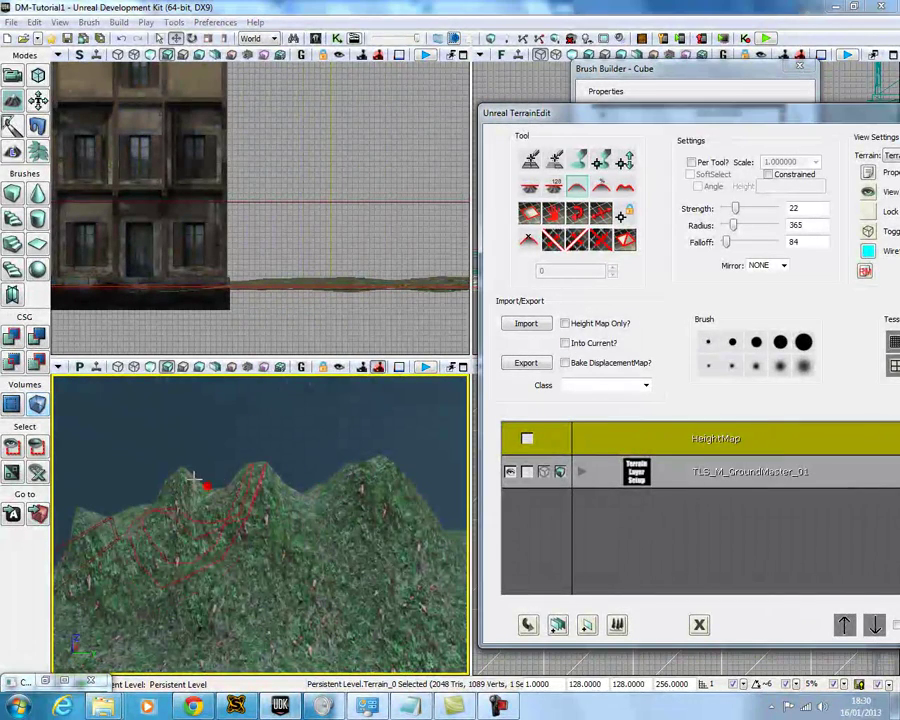
mouse_move(187, 484)
left_mouse_down("ctrl")
mouse_move(245, 482)
mouse_move(264, 495)
left_mouse_up("ctrl")
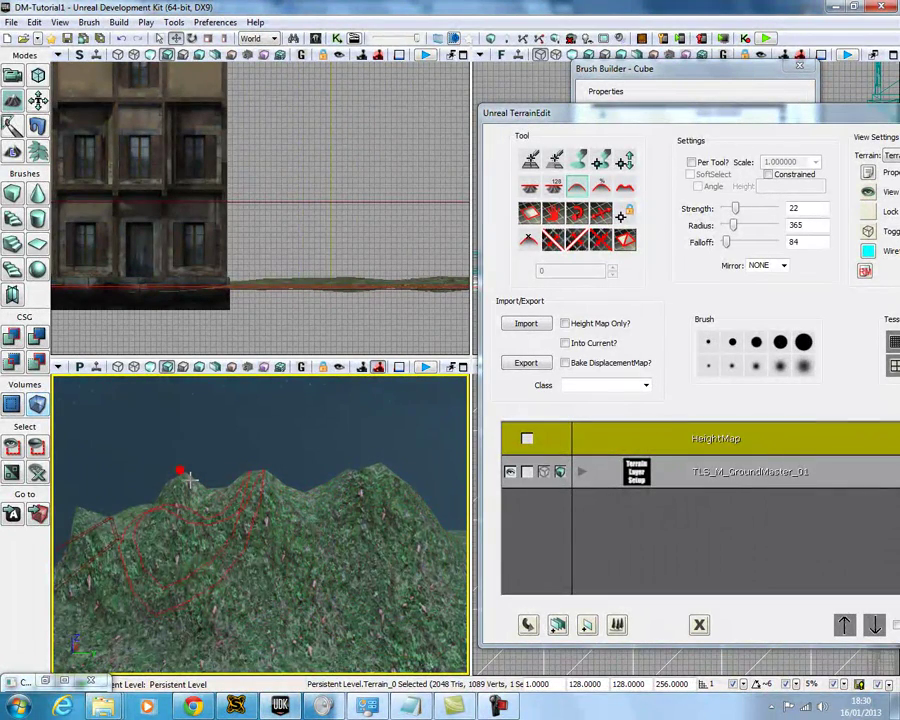
right_click_drag(197, 482, 468, 571)
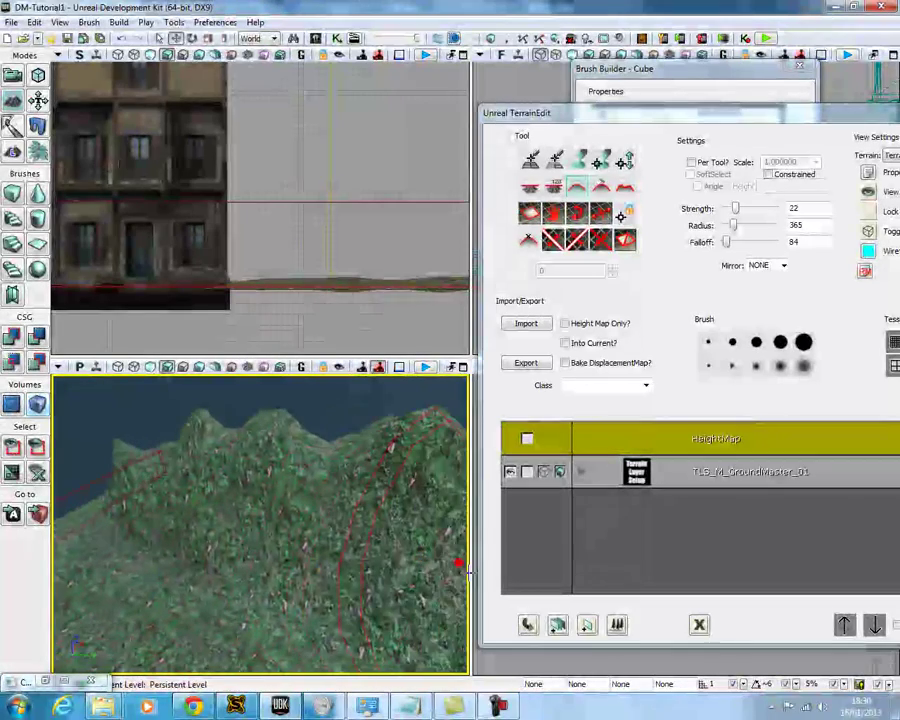
left_click_drag(328, 459, 337, 202)
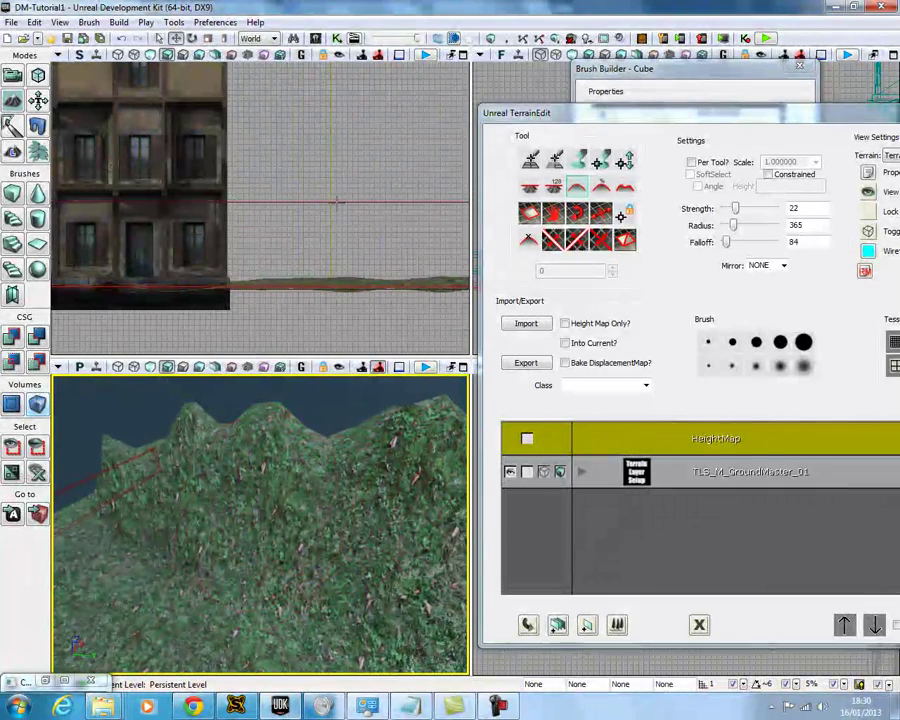
Step: Play-test the level by walking up to the hills and trying to climb them, and end the test
left_click(426, 55)
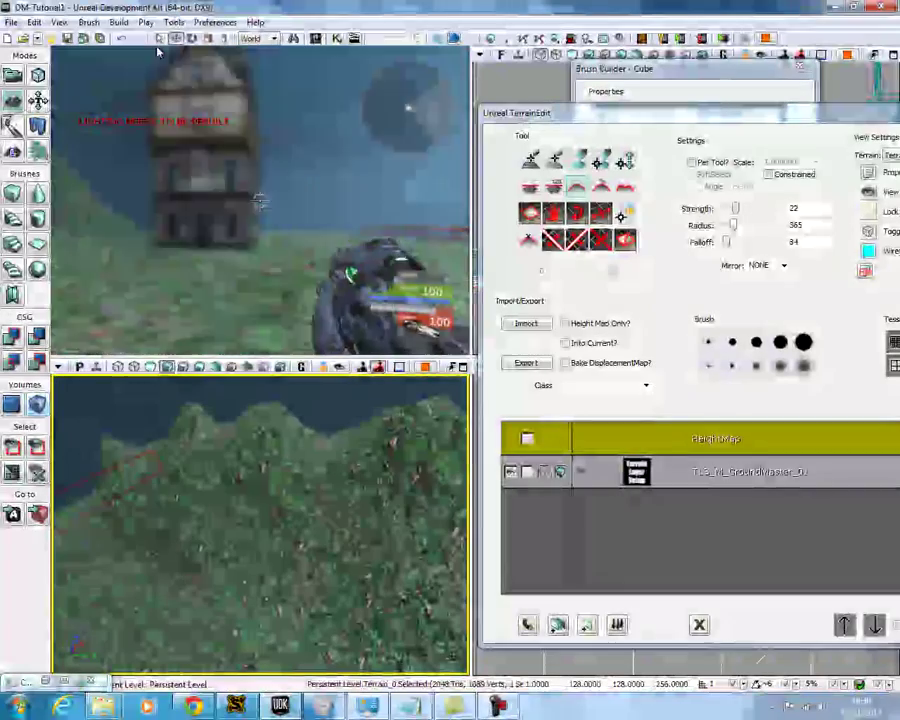
key("w")
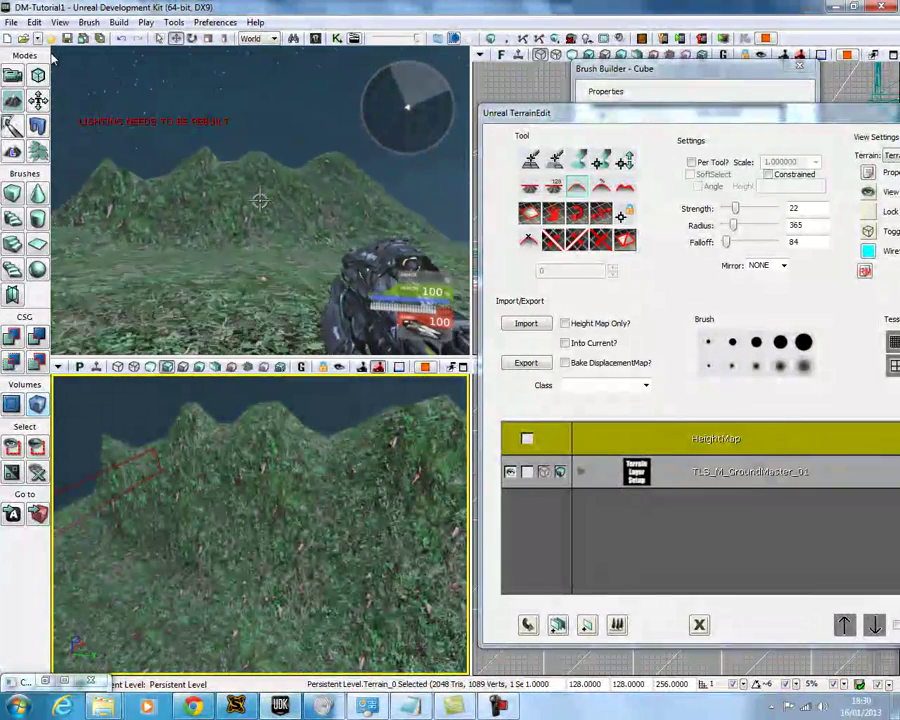
key("w")
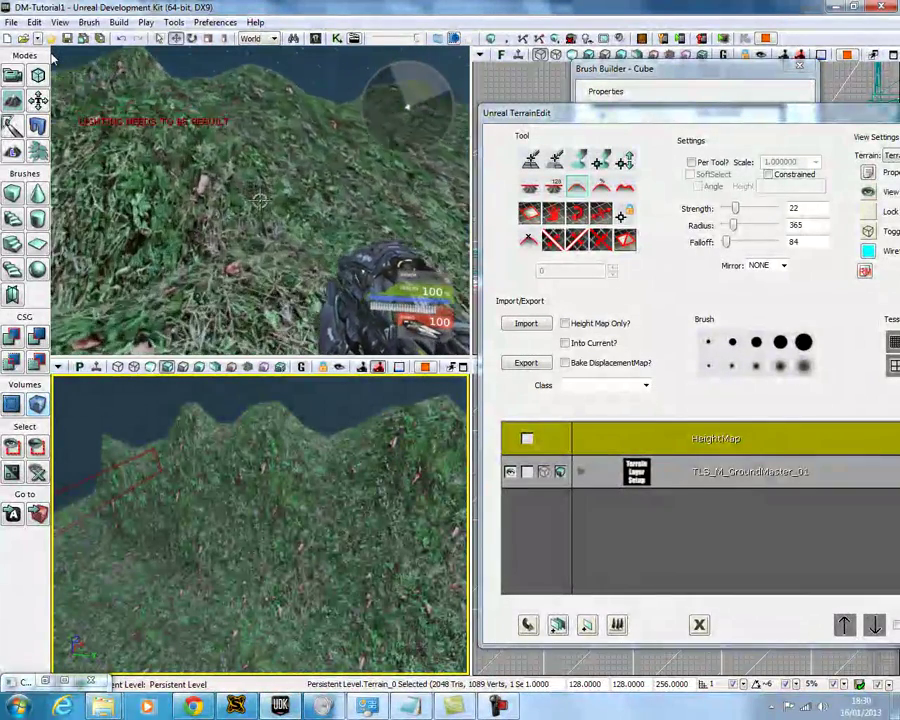
key("w")
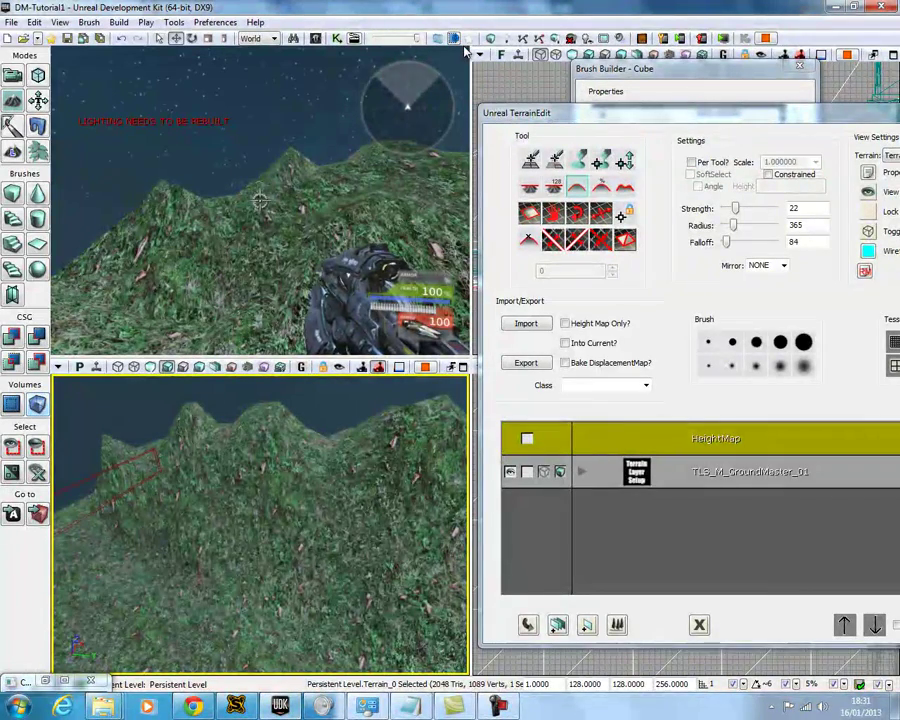
key("w")
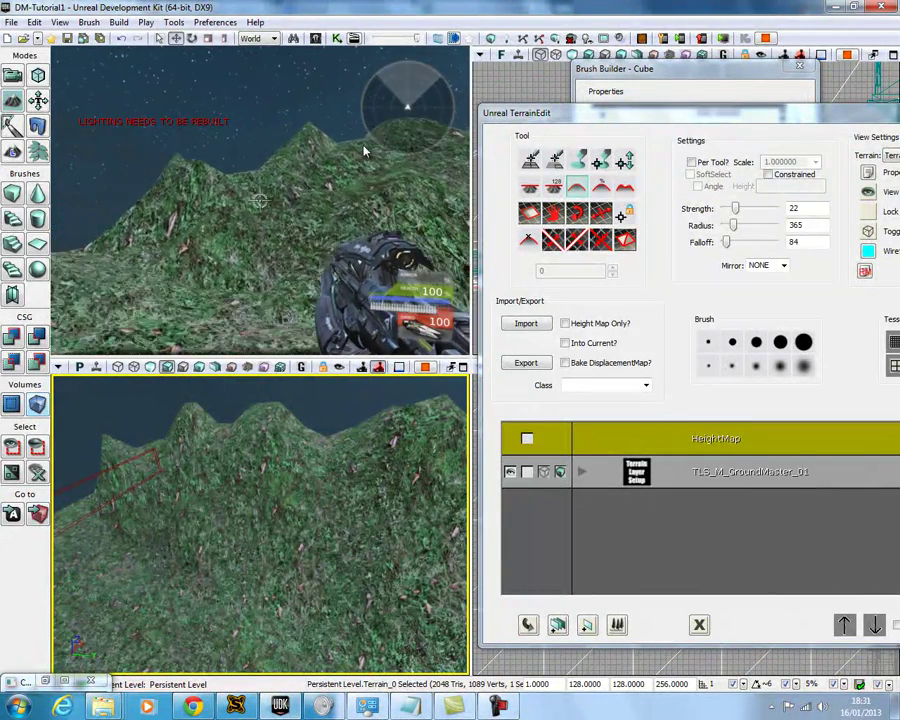
key("Escape")
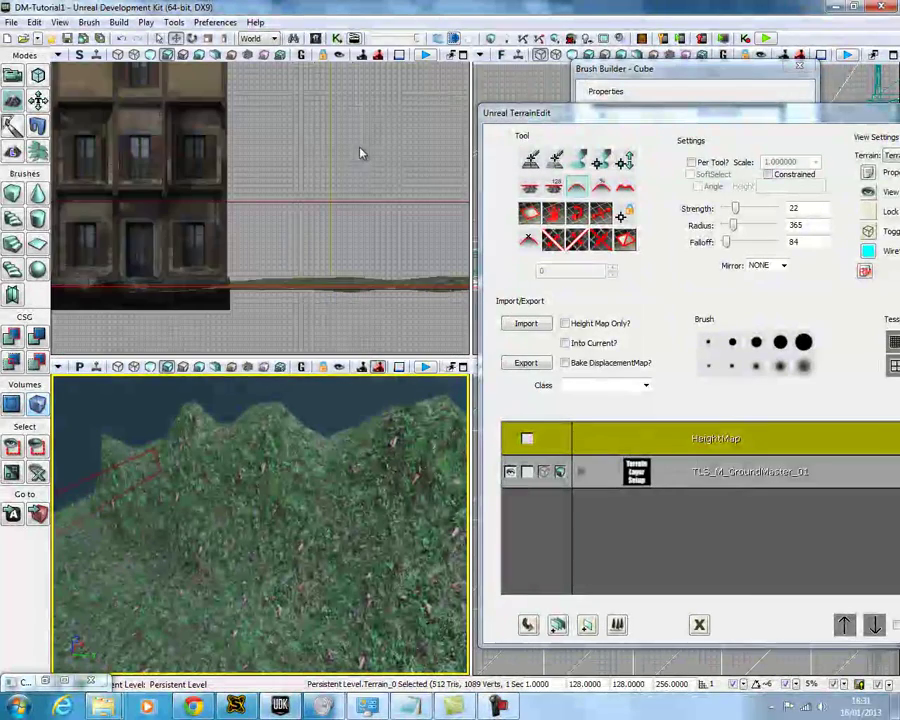
Step: Start shaping a ledge at the foot of the hills with the Average tool at strength 12 and radius 140
mouse_move(285, 530)
right_mouse_down()
mouse_move(422, 518)
mouse_move(164, 523)
mouse_move(105, 540)
mouse_move(303, 518)
right_mouse_up()
scroll(303, 518, "up", 1)
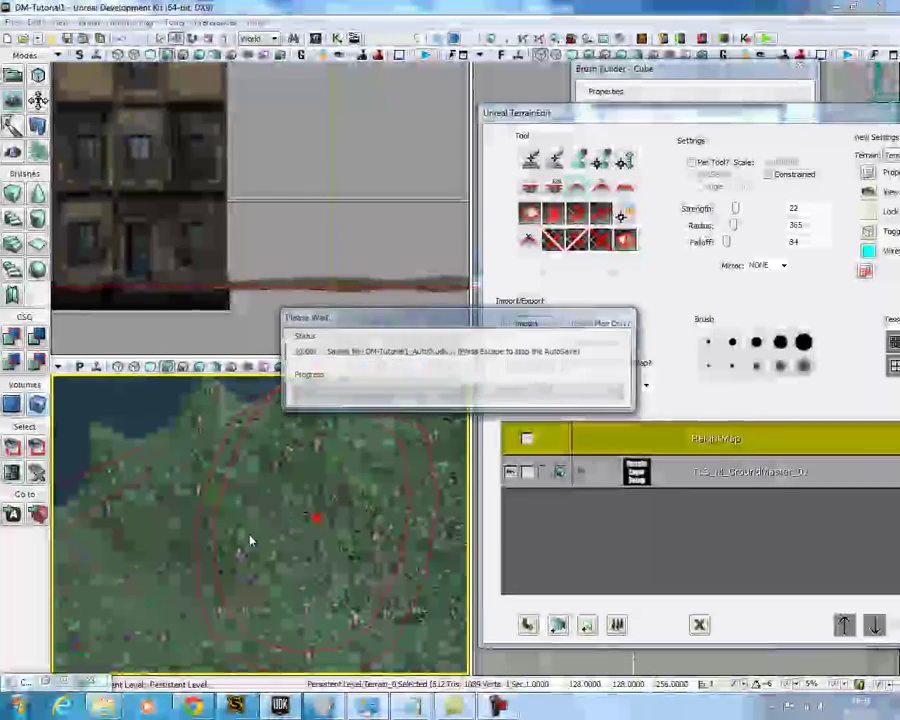
scroll(187, 541, "up", 1)
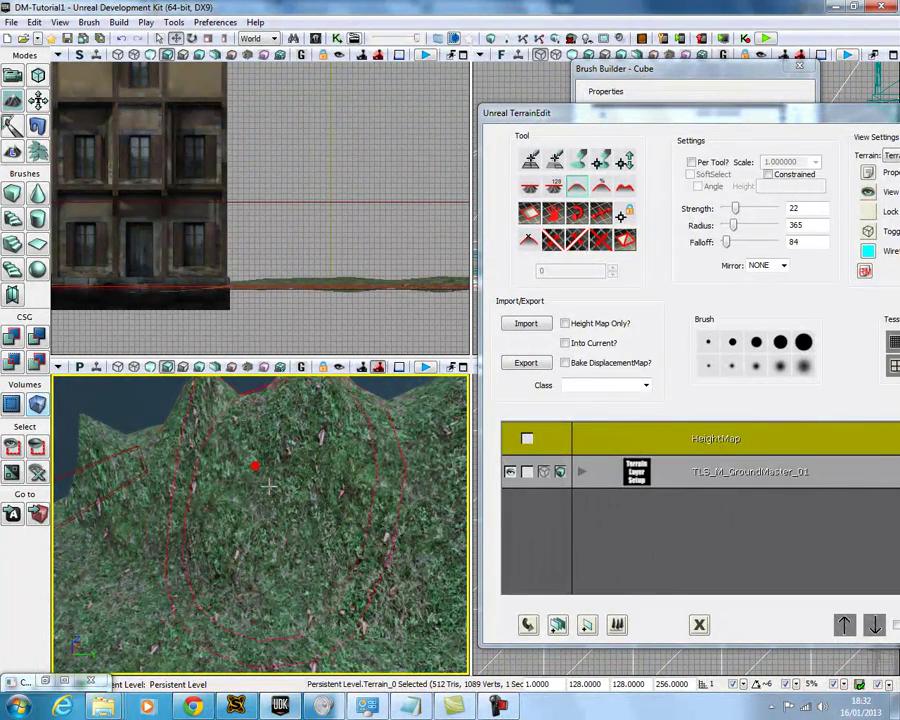
left_click(603, 190)
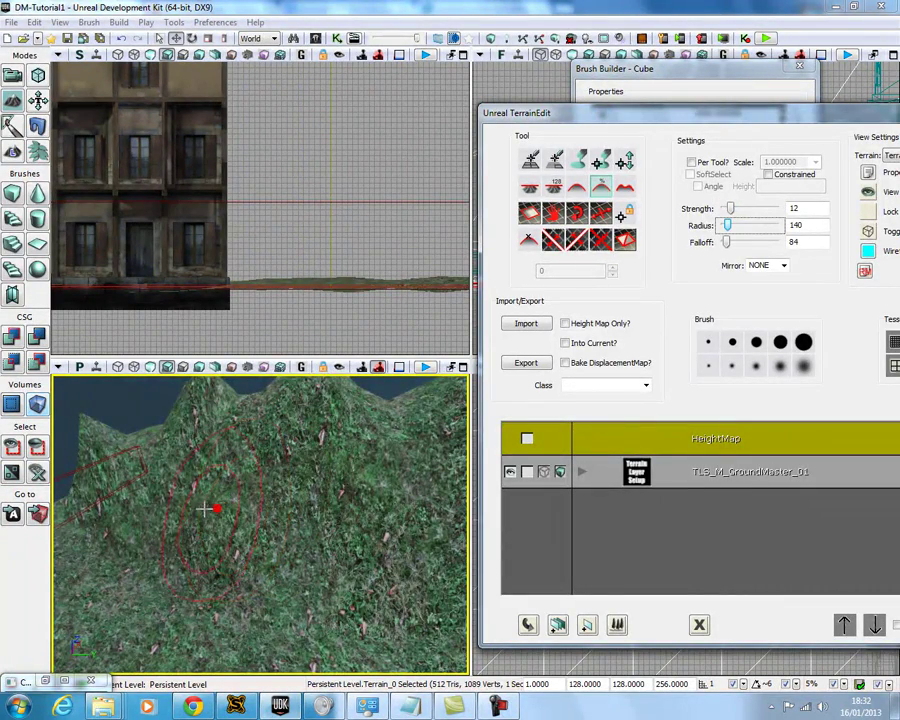
mouse_move(205, 509)
left_mouse_down("ctrl")
mouse_move(177, 516)
mouse_move(183, 532)
mouse_move(281, 510)
mouse_move(166, 512)
left_mouse_up("ctrl")
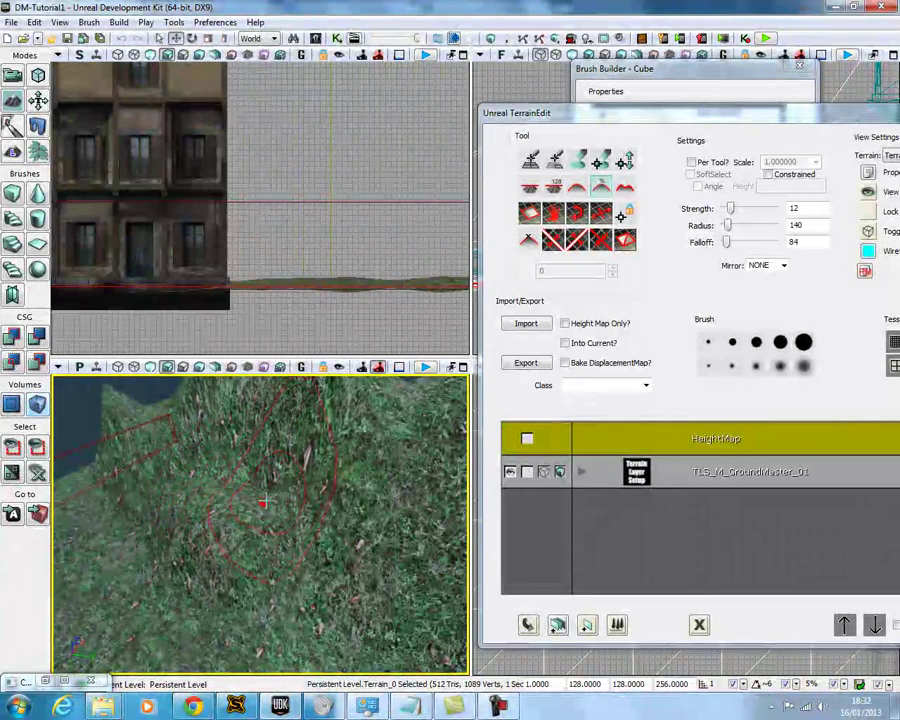
mouse_move(293, 509)
left_mouse_down("ctrl")
mouse_move(385, 518)
mouse_move(388, 526)
left_mouse_up("ctrl")
mouse_move(314, 506)
right_mouse_down()
mouse_move(282, 520)
mouse_move(314, 506)
mouse_move(397, 508)
mouse_move(314, 506)
right_mouse_up()
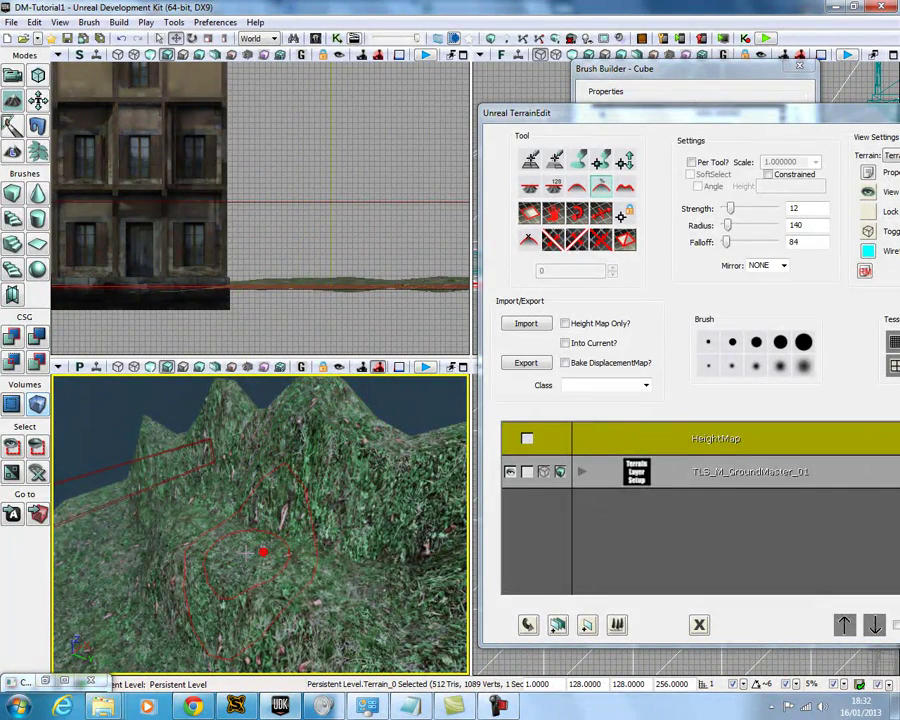
Step: Continue the ledge along the base of the whole ridge, from the far hills back to the blocking volume's end
mouse_move(249, 551)
left_mouse_down()
mouse_move(262, 563)
mouse_move(127, 563)
left_mouse_up()
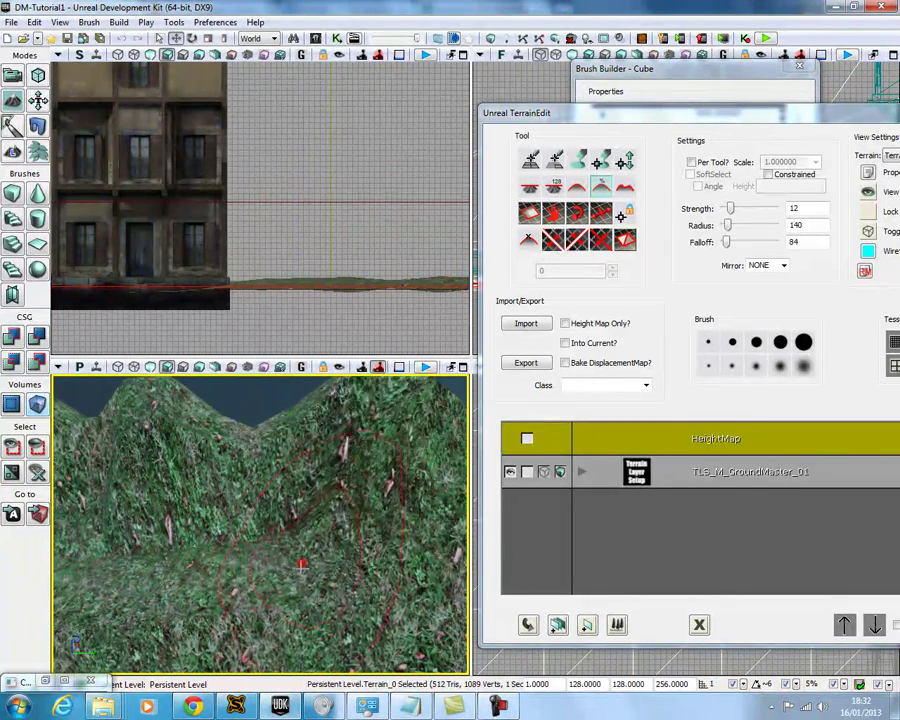
mouse_move(380, 549)
left_mouse_down()
mouse_move(468, 552)
mouse_move(332, 540)
mouse_move(358, 511)
left_mouse_up()
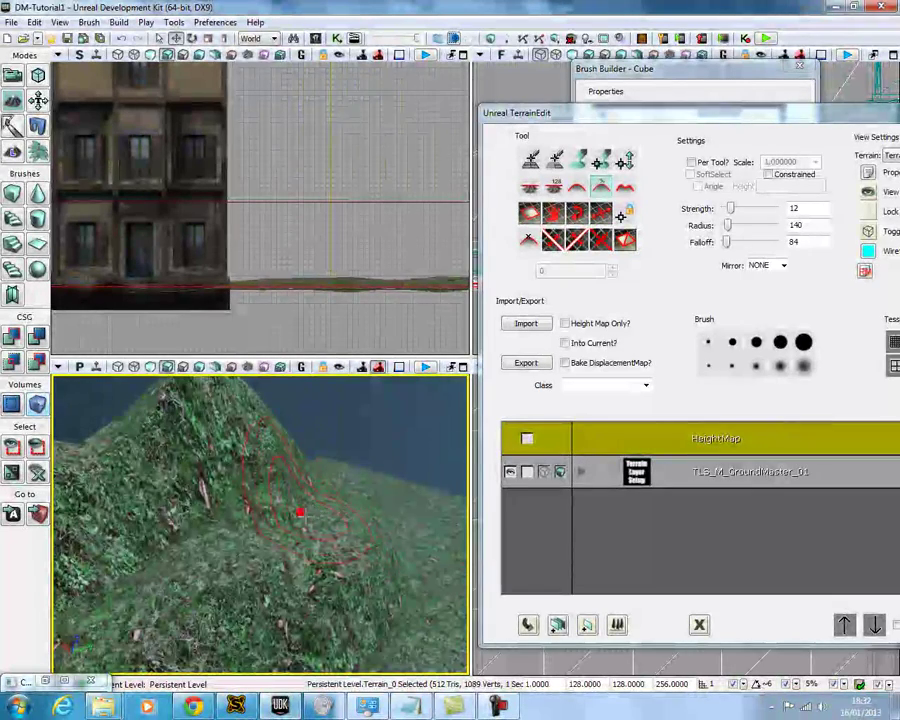
mouse_move(300, 512)
left_mouse_down()
mouse_move(225, 526)
mouse_move(291, 506)
mouse_move(231, 478)
mouse_move(297, 487)
mouse_move(282, 504)
mouse_move(251, 488)
mouse_move(200, 492)
left_mouse_up()
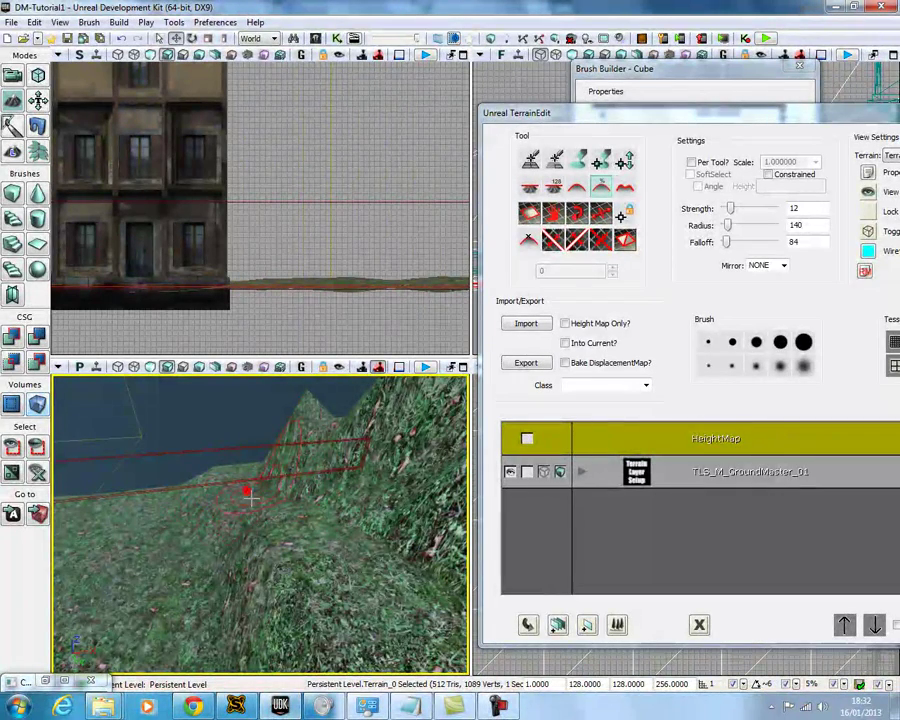
mouse_move(180, 515)
left_mouse_down()
mouse_move(412, 560)
mouse_move(106, 500)
mouse_move(307, 565)
mouse_move(304, 540)
mouse_move(412, 530)
mouse_move(270, 462)
mouse_move(172, 570)
left_mouse_up()
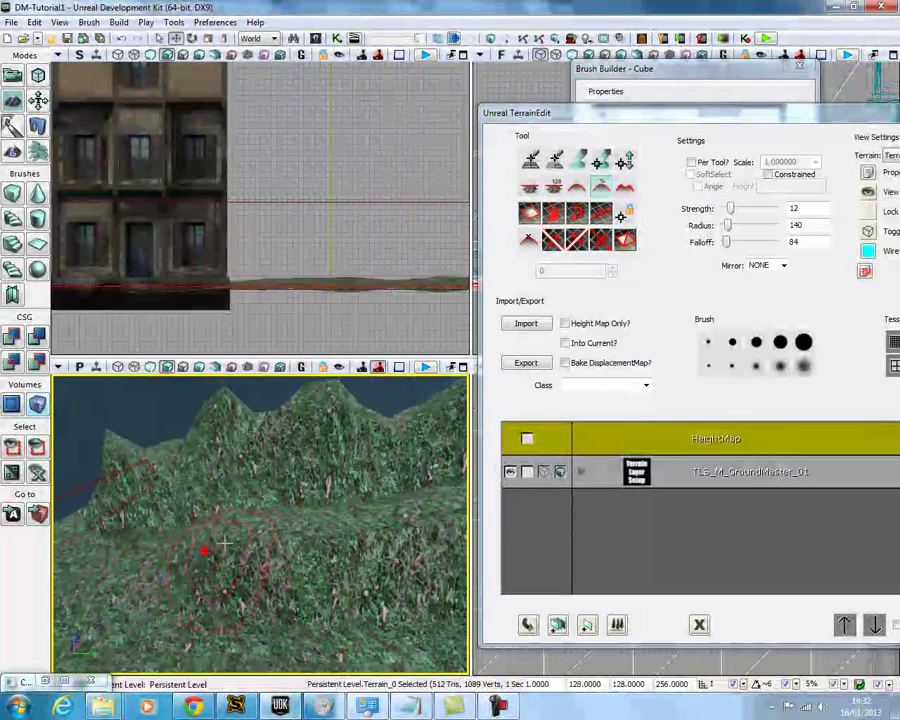
left_click_drag(350, 507, 465, 482)
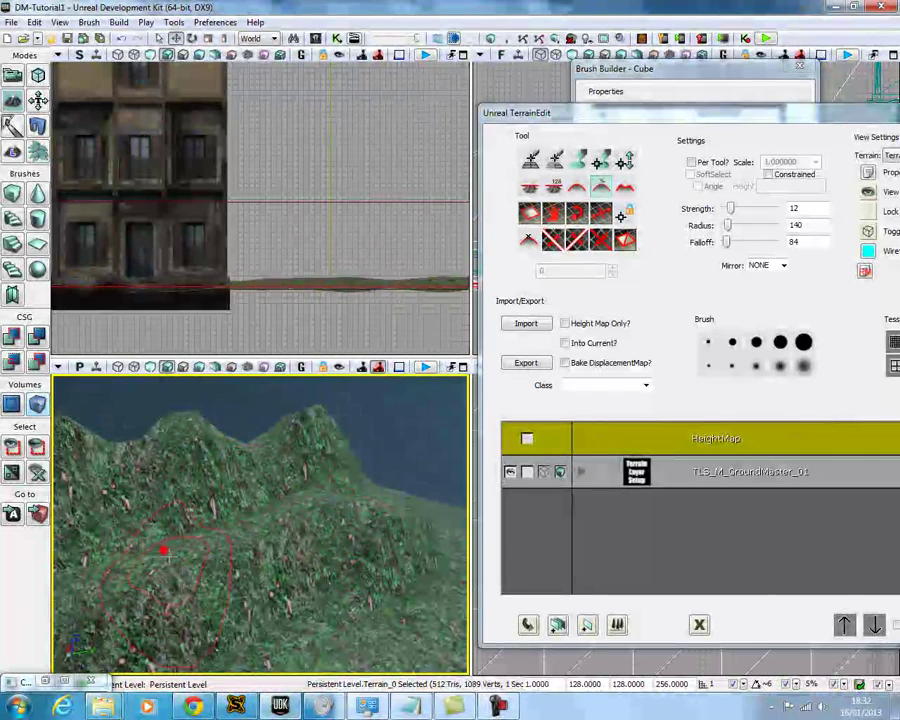
left_click_drag(327, 494, 253, 520)
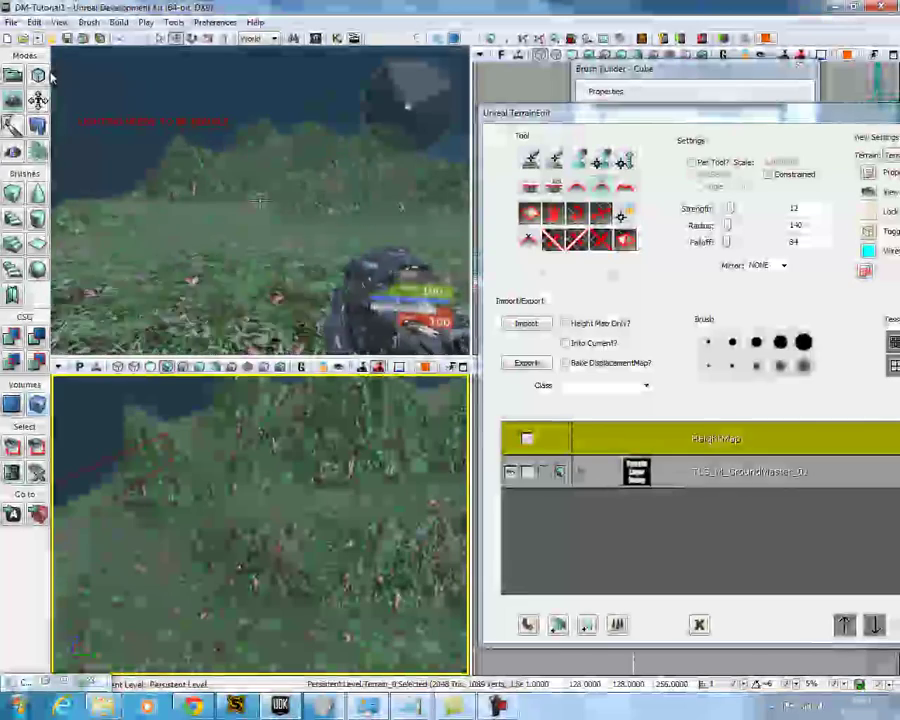
Step: Play-test the level by walking along the new ledge and trying to climb the hills, and end the test
key("w")
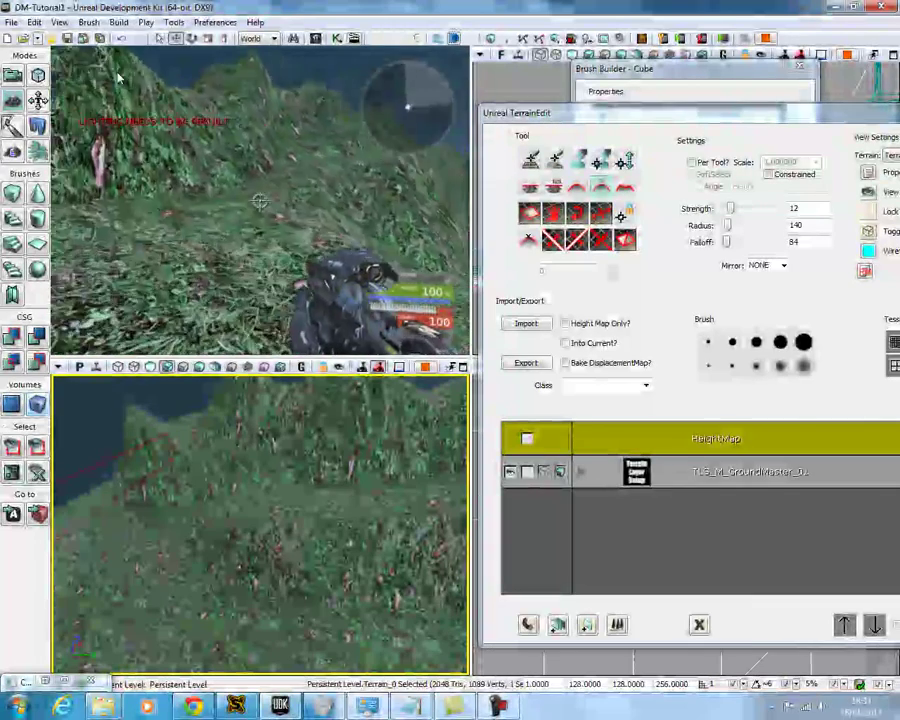
key("w")
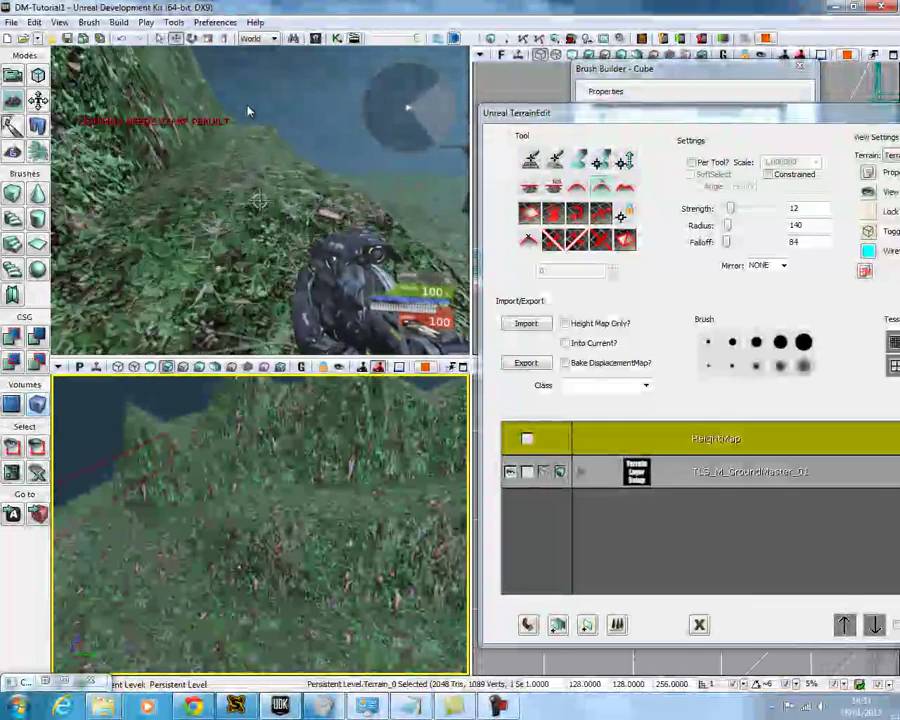
key("w")
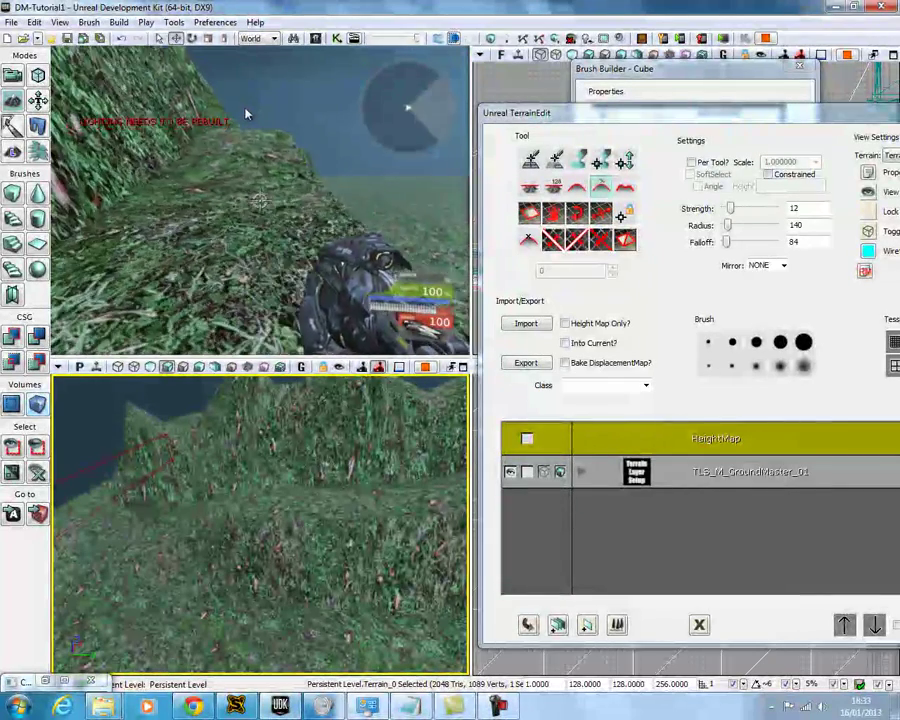
key("w")
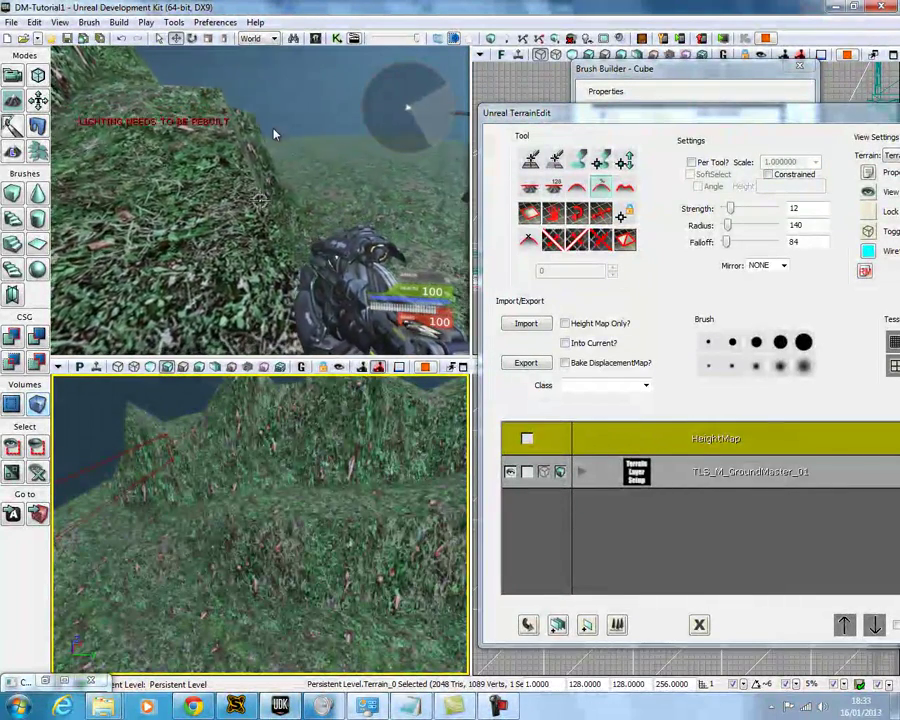
key("w")
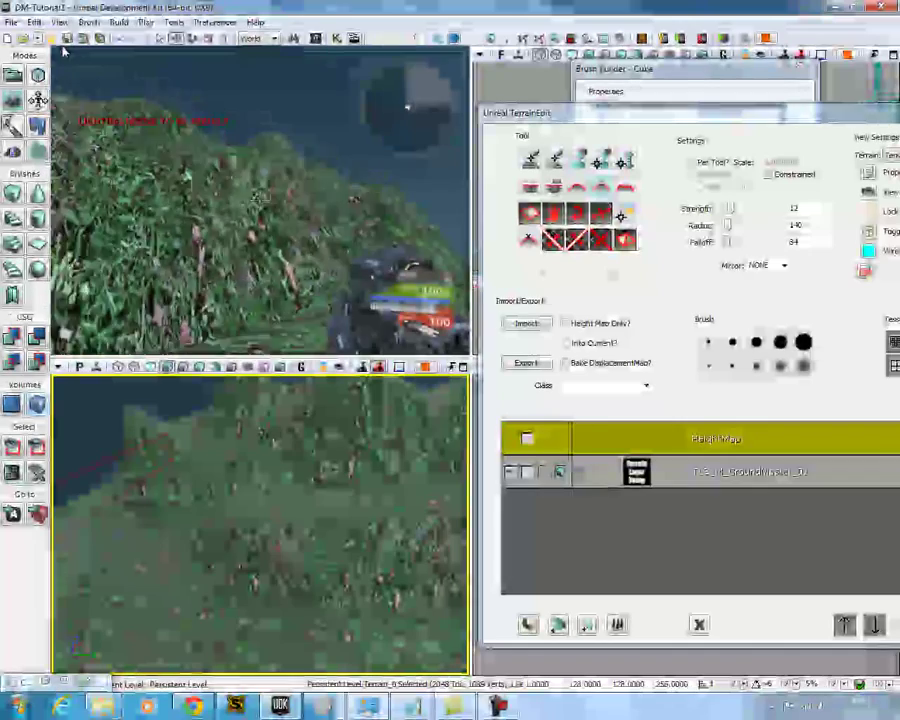
key("w")
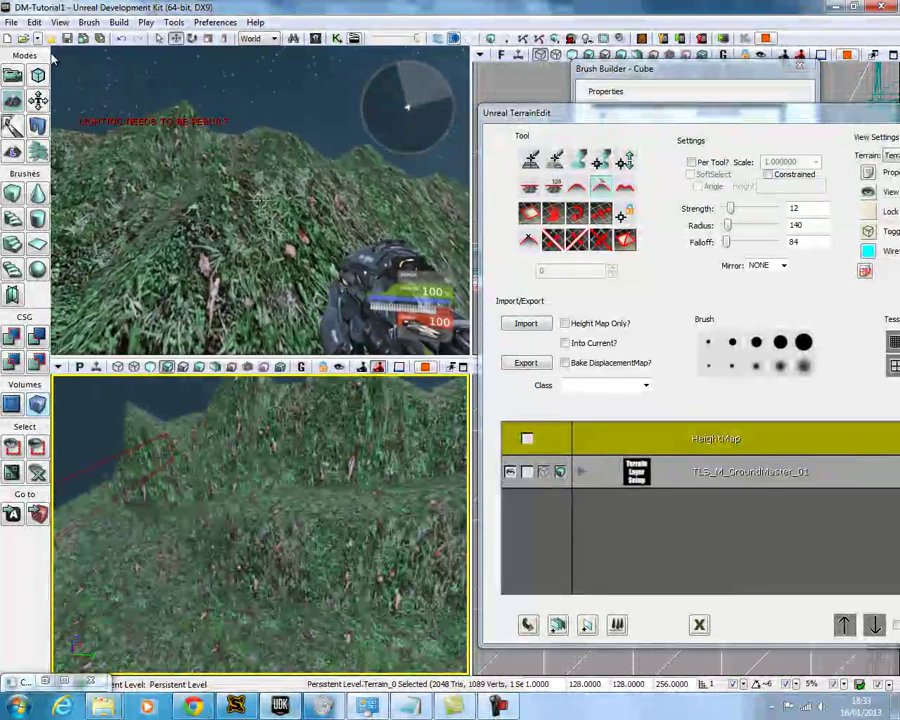
key("w")
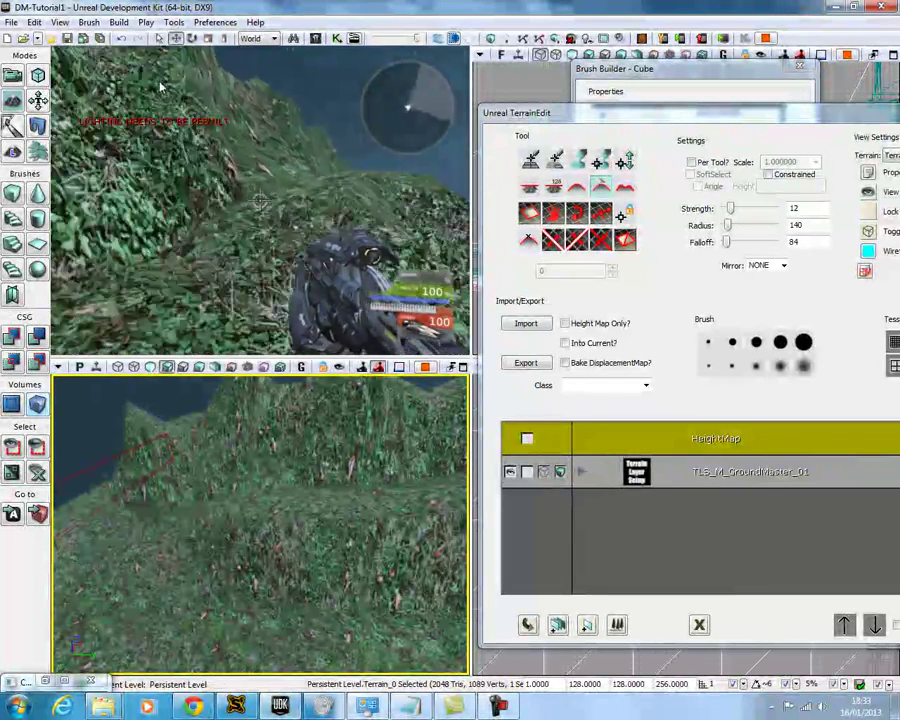
key("w")
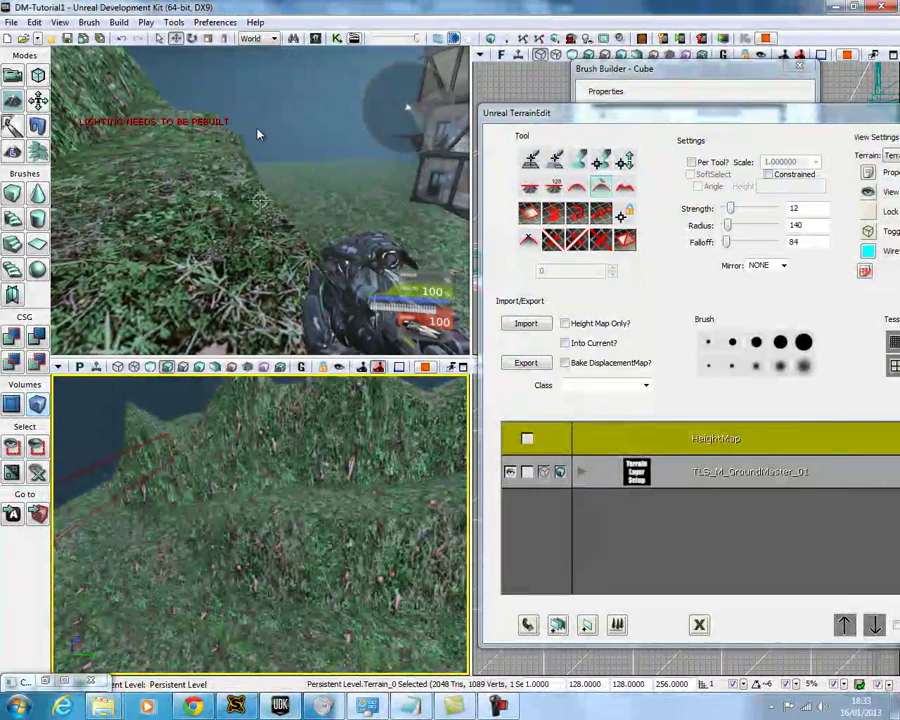
key("w")
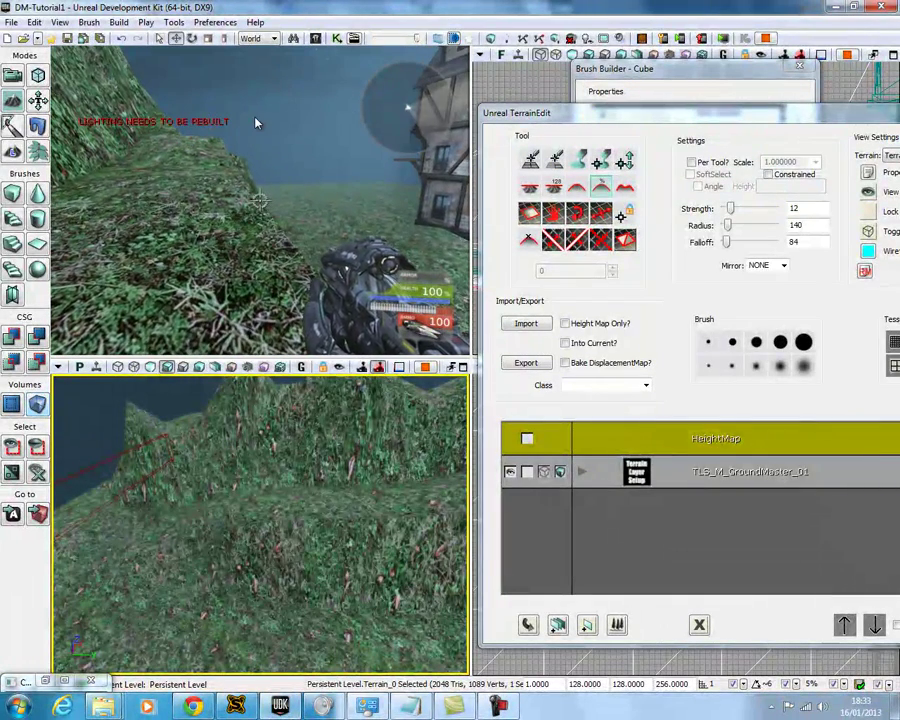
key("w")
key("w")
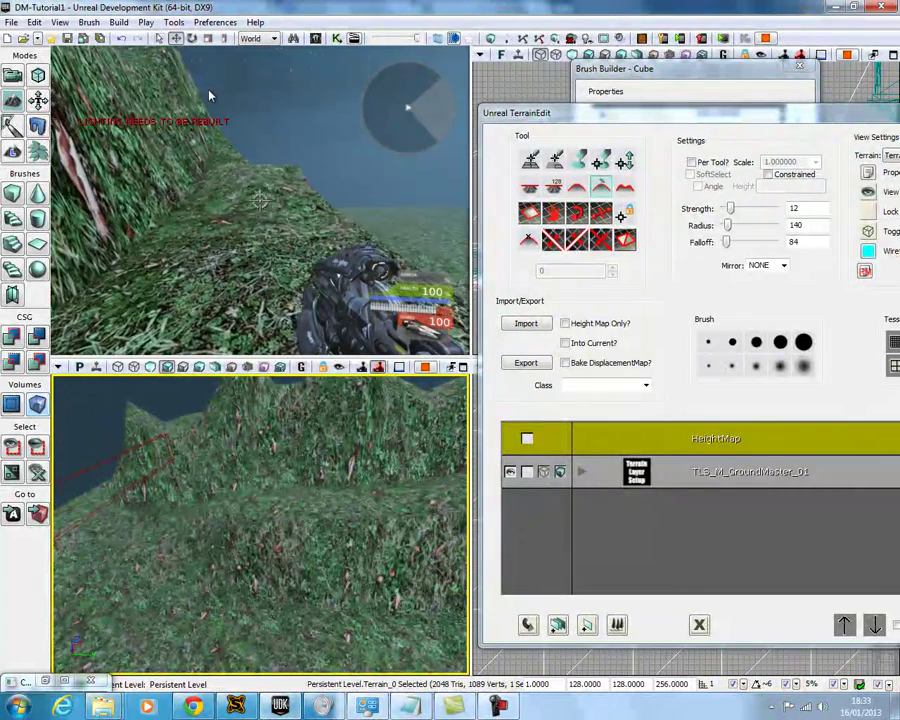
key("w")
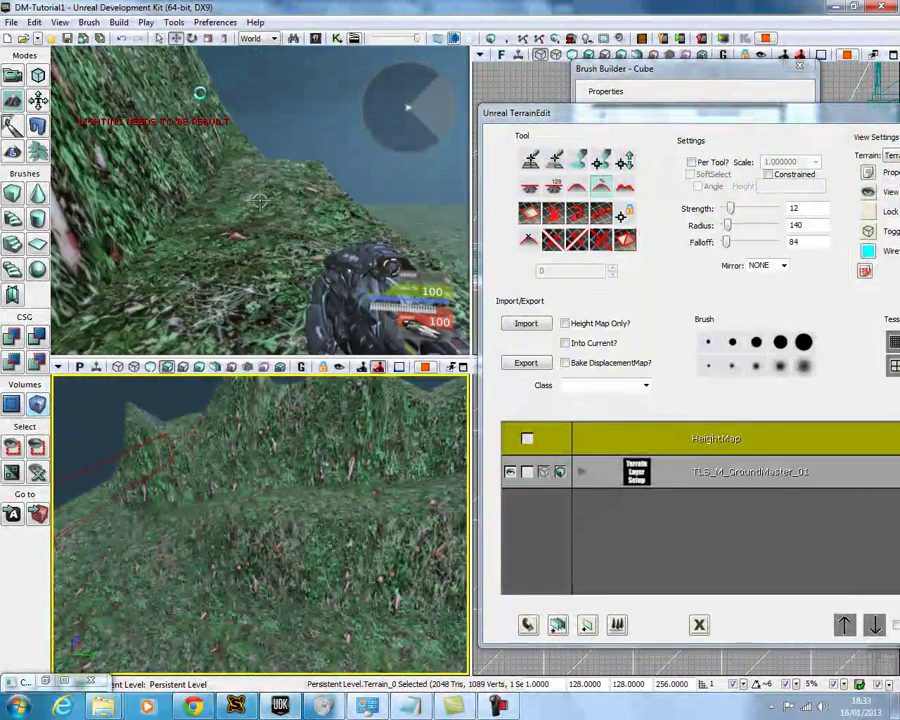
key("Escape")
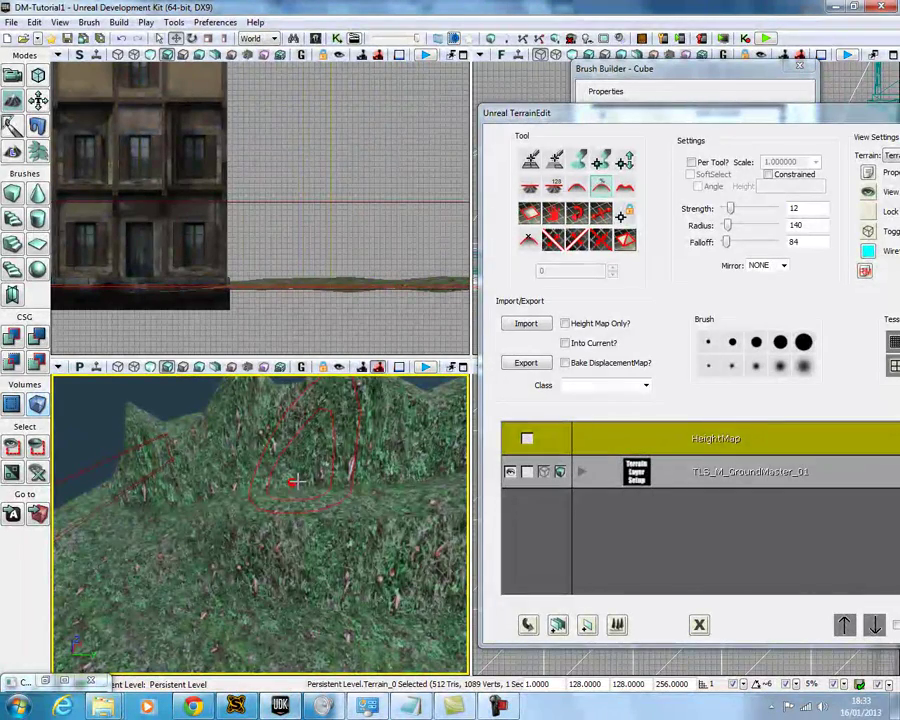
Step: Close the Unreal TerrainEdit window to finish the terrain sculpting
left_click_drag(649, 114, 515, 120)
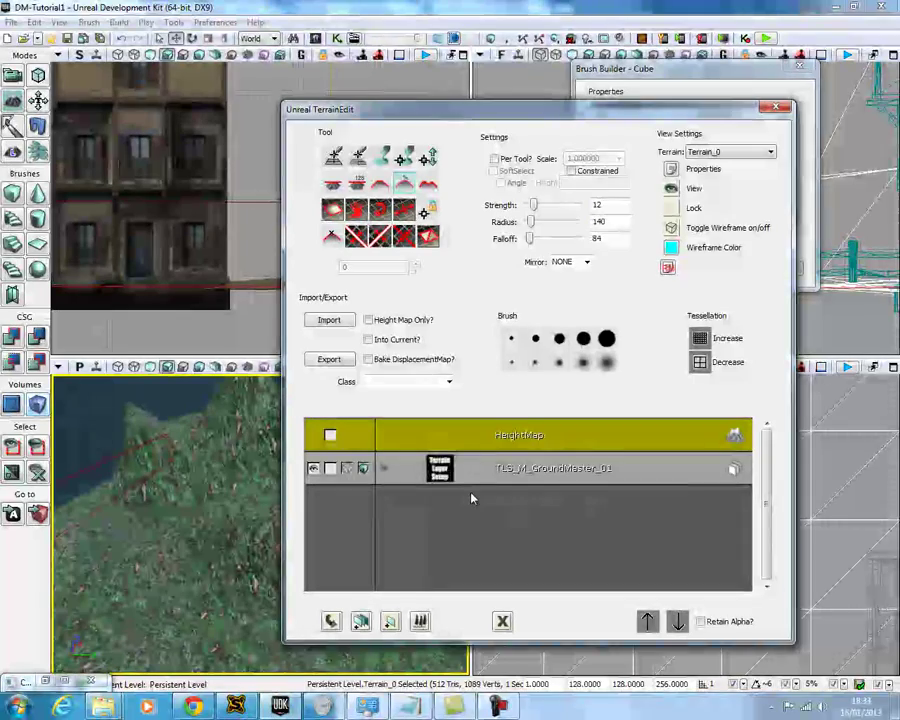
left_click(774, 107)
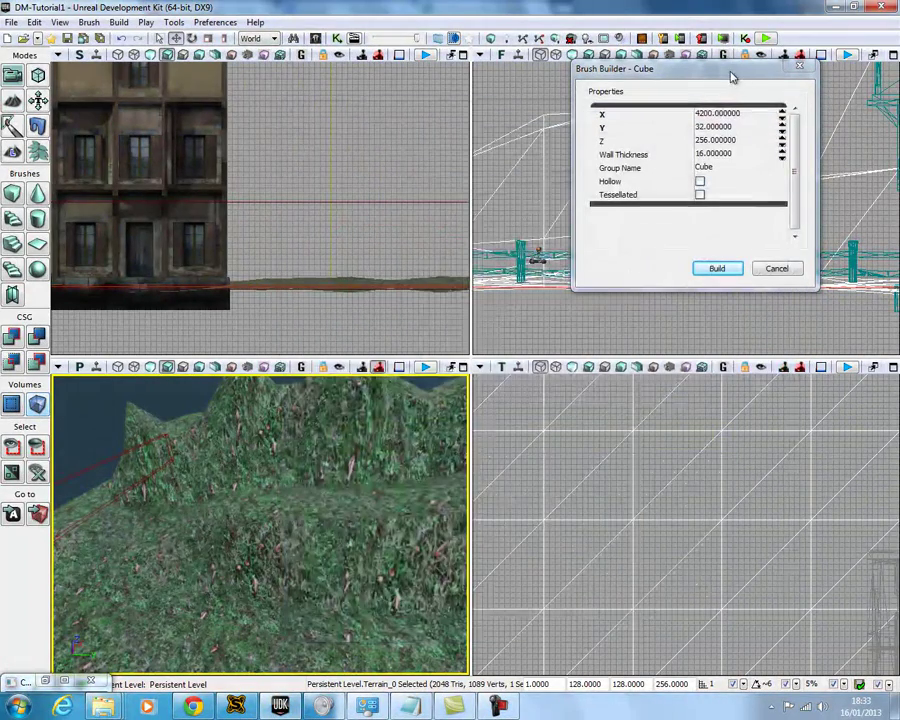
left_click(495, 706)
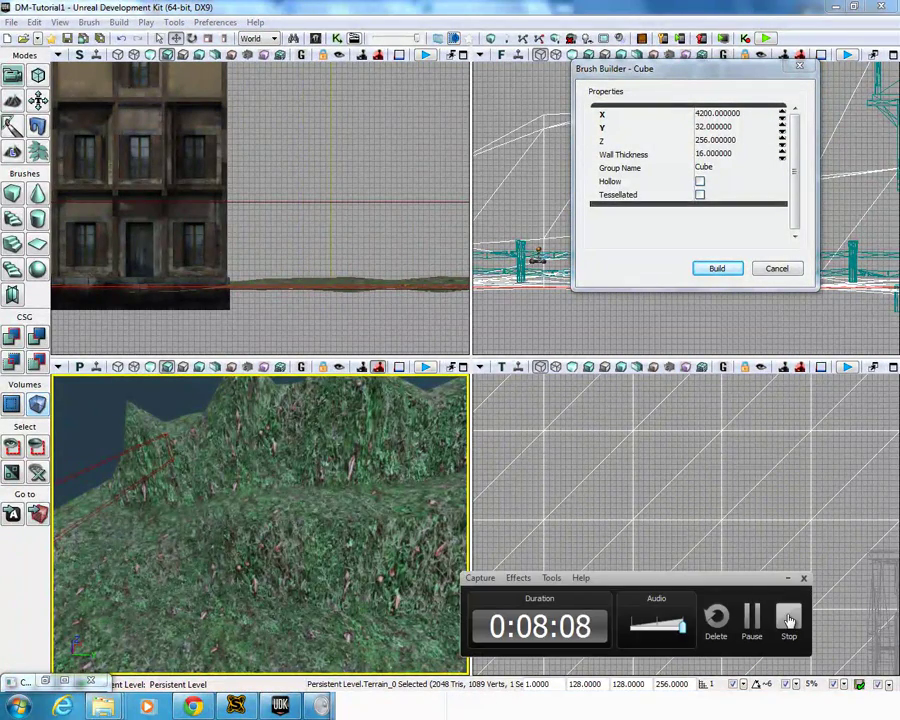